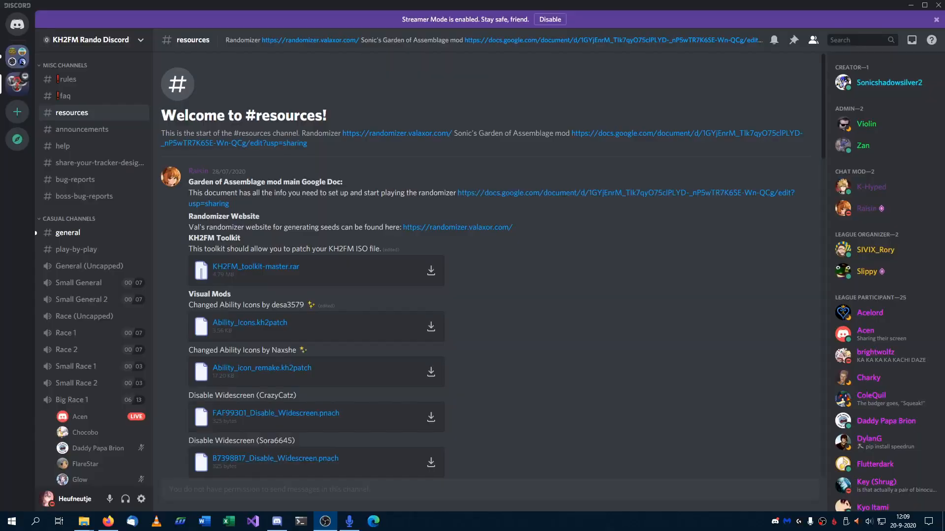
Look through the resources channel of the KH2FM Rando Discord and check its announcements channel
key(alt+Tab)
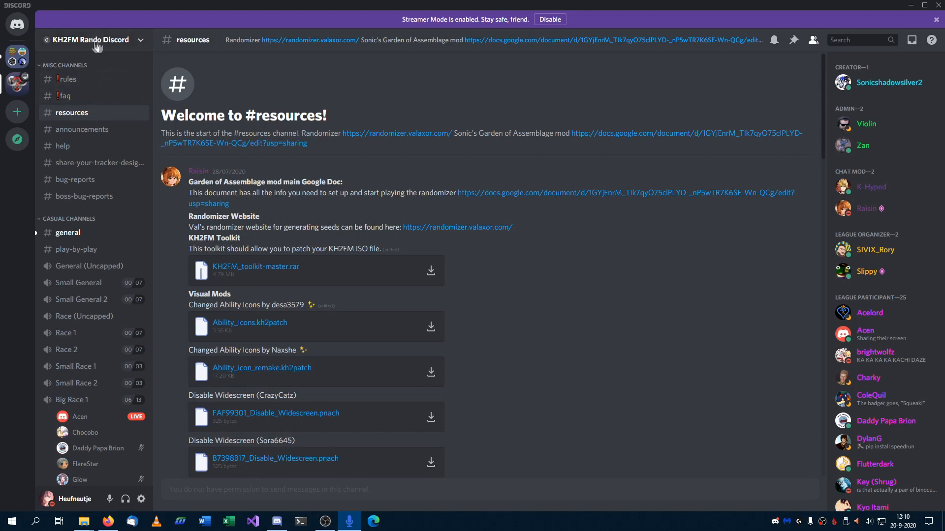
scroll(482, 282, down, 20)
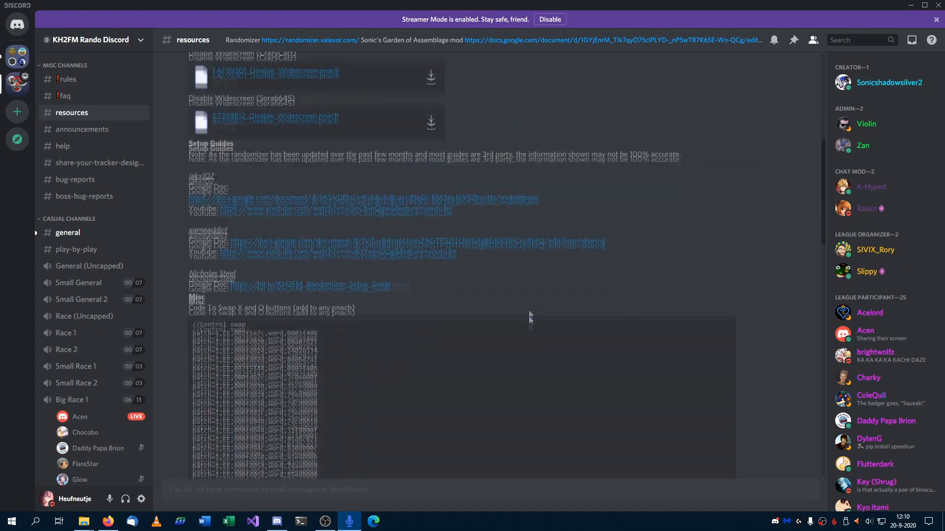
scroll(404, 360, down, 5)
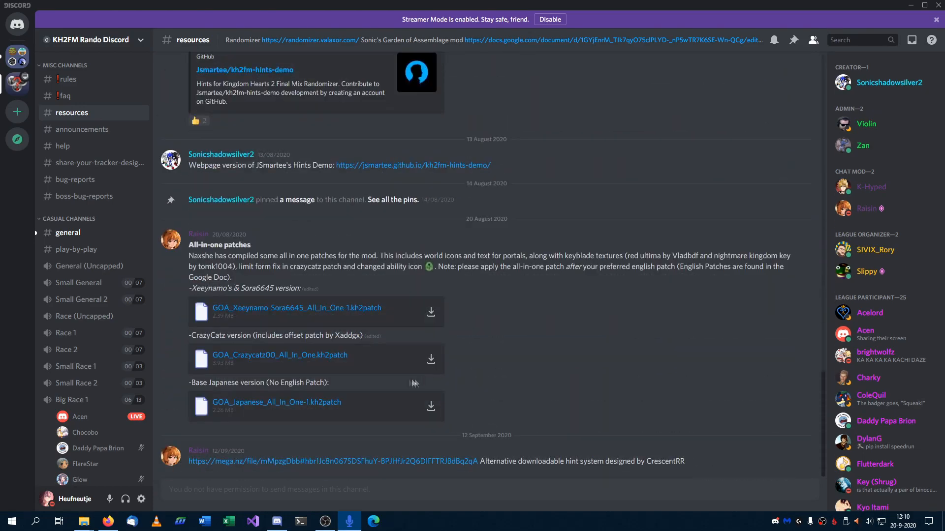
scroll(414, 359, up, 15)
scroll(418, 349, up, 15)
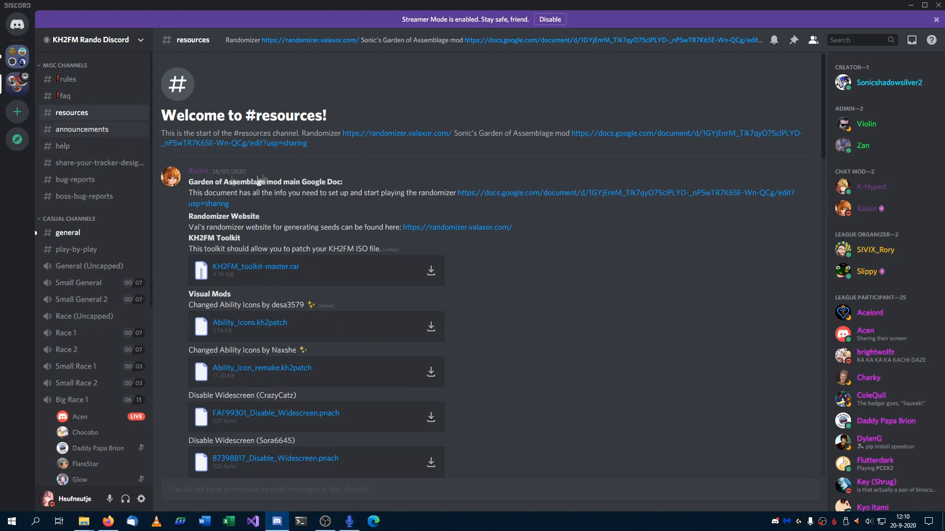
click(98, 130)
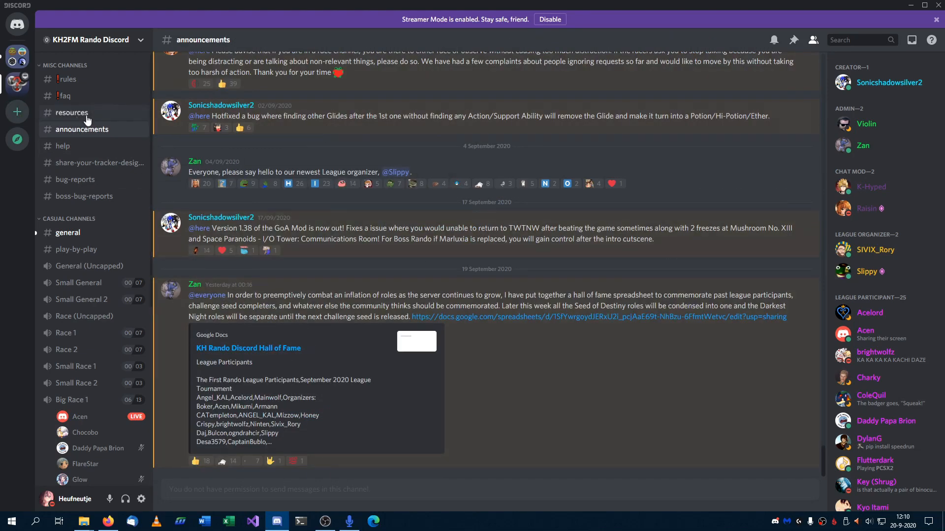
click(72, 113)
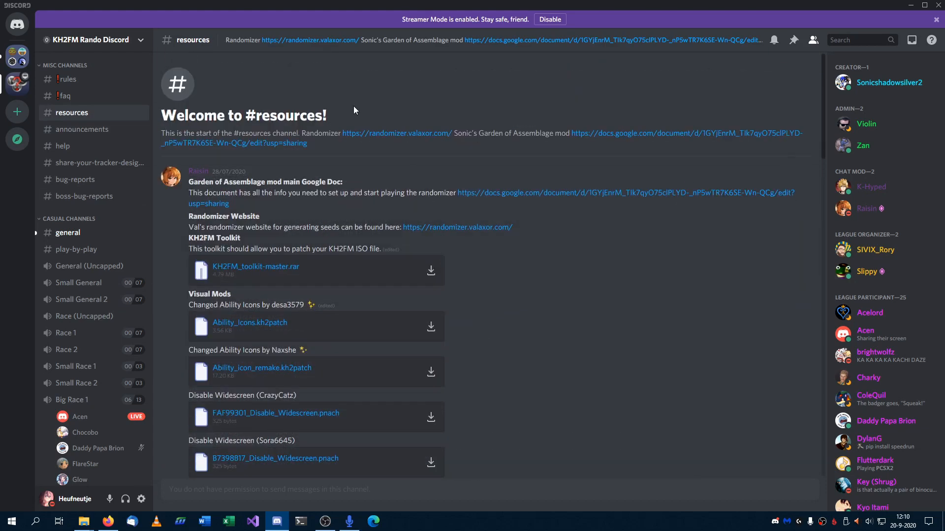
Switch to the KH2 Rando folder and examine the Kingdom Hearts II - Final Mix+ (Japan) ISO and the bios folder's contents
click(278, 521)
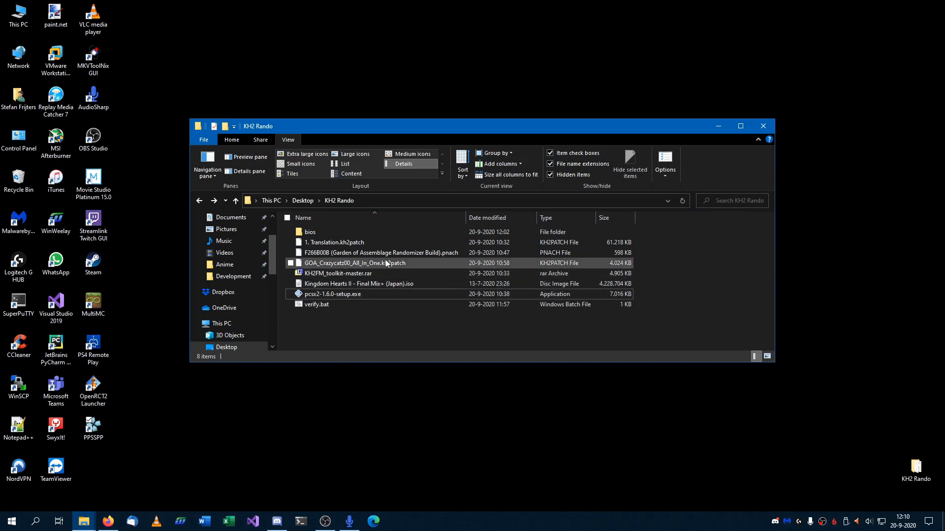
click(474, 283)
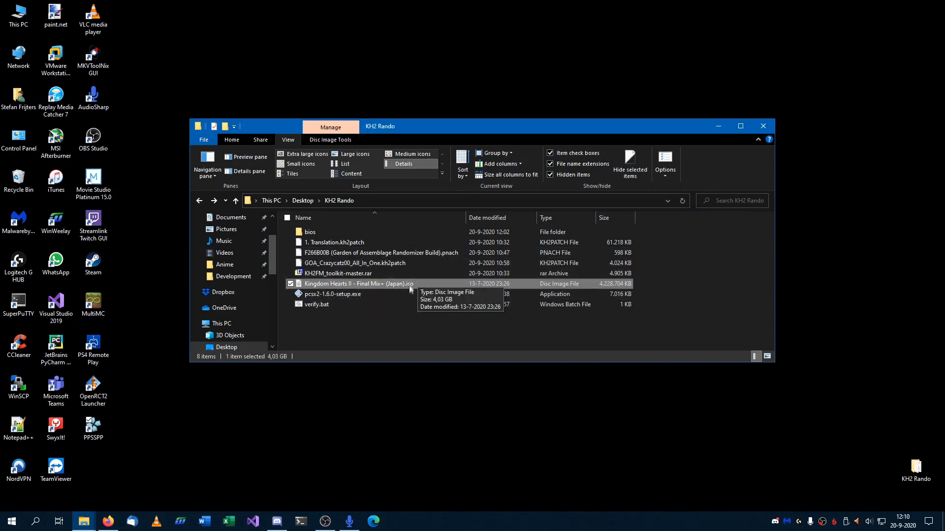
mouse_move(648, 285)
mouse_down()
mouse_move(315, 287)
mouse_move(637, 287)
mouse_up()
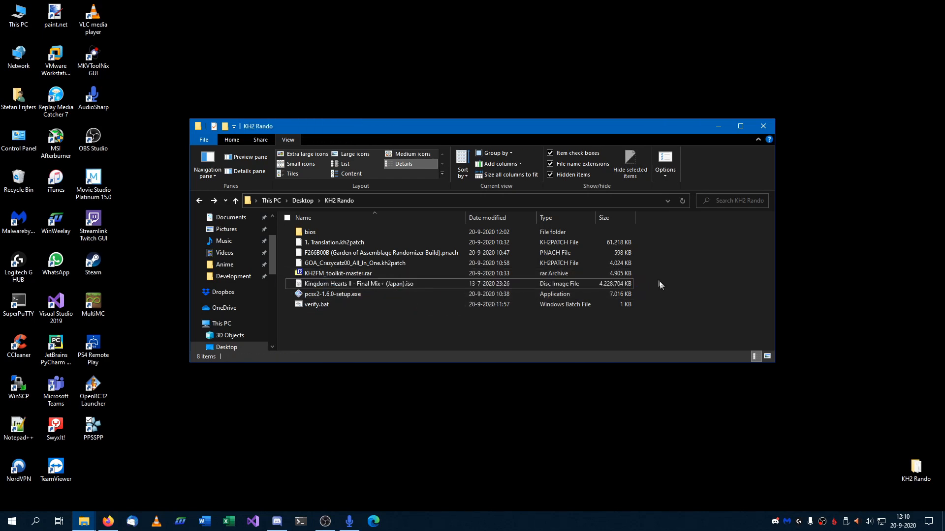
double_click(335, 231)
scroll(362, 281, down, 4)
key(alt+Left)
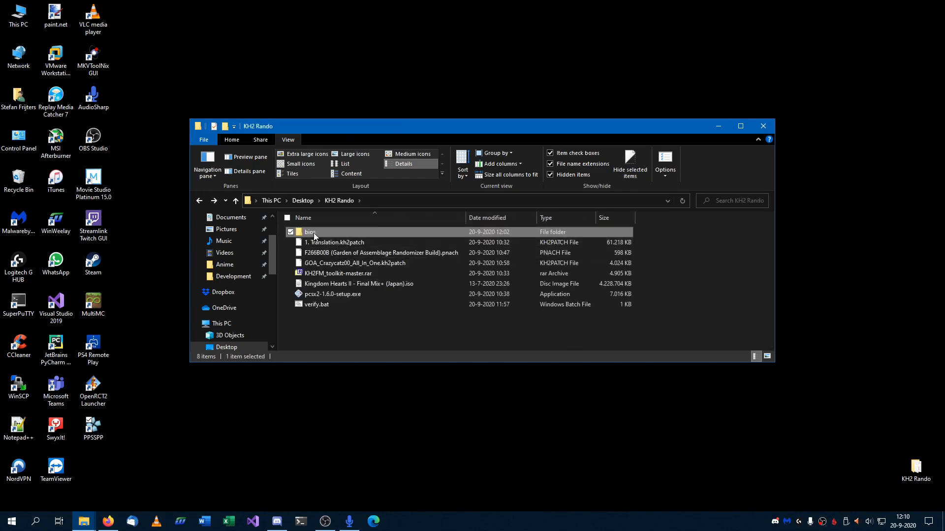
click(656, 230)
drag(653, 233, 311, 233)
click(343, 329)
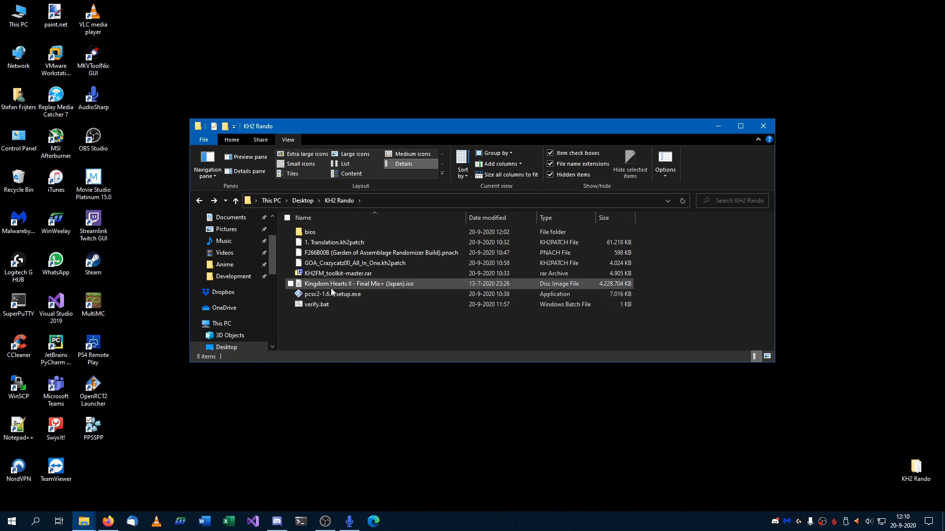
Check pcsx2-1.6.0-setup.exe and find the PCSX2 1.6.0 Standalone Installer on the PCSX2 Windows releases page in the browser
click(322, 296)
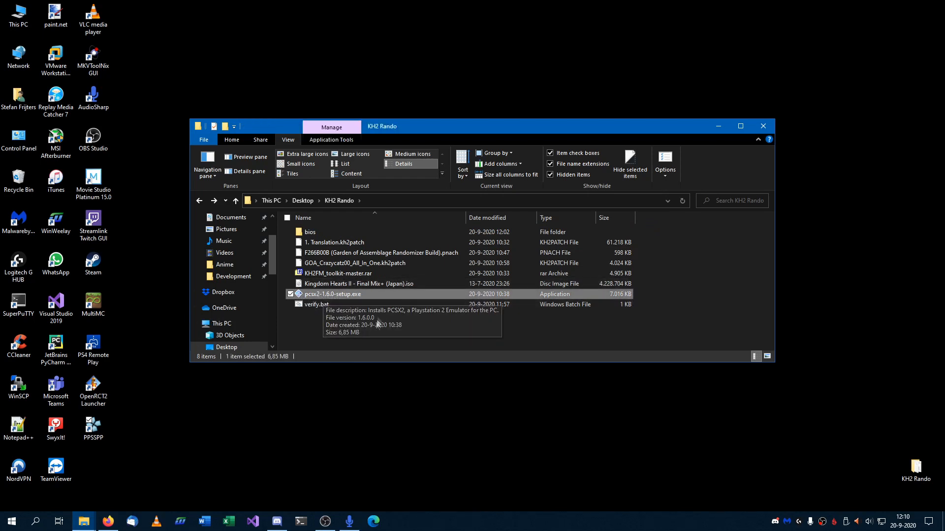
click(329, 342)
click(116, 526)
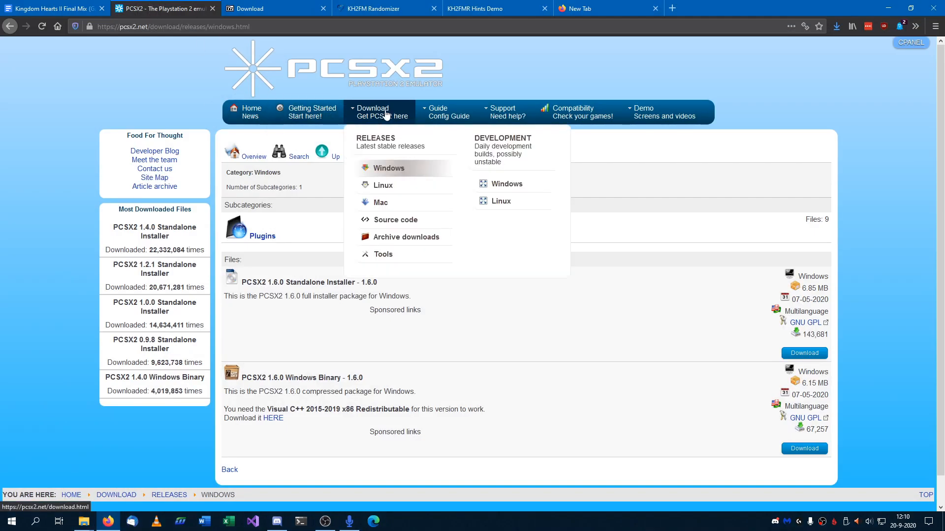
drag(395, 285, 236, 285)
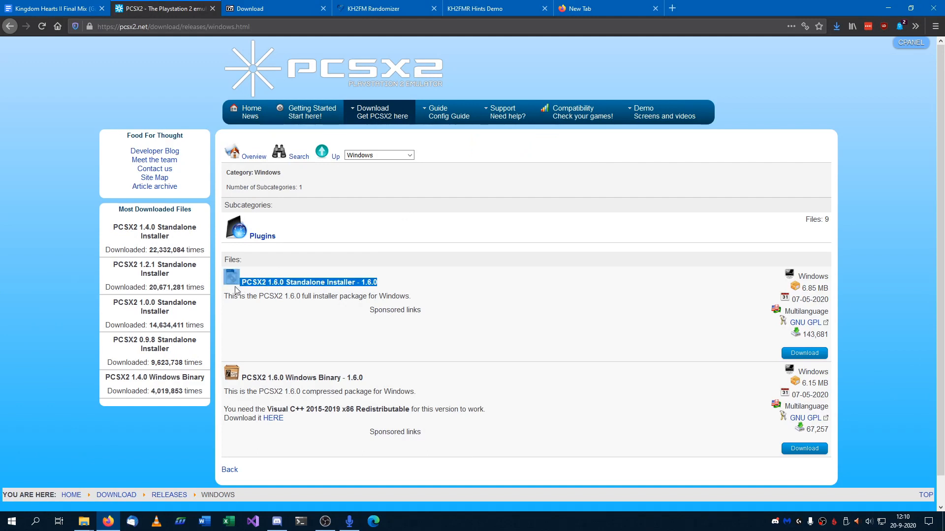
click(294, 285)
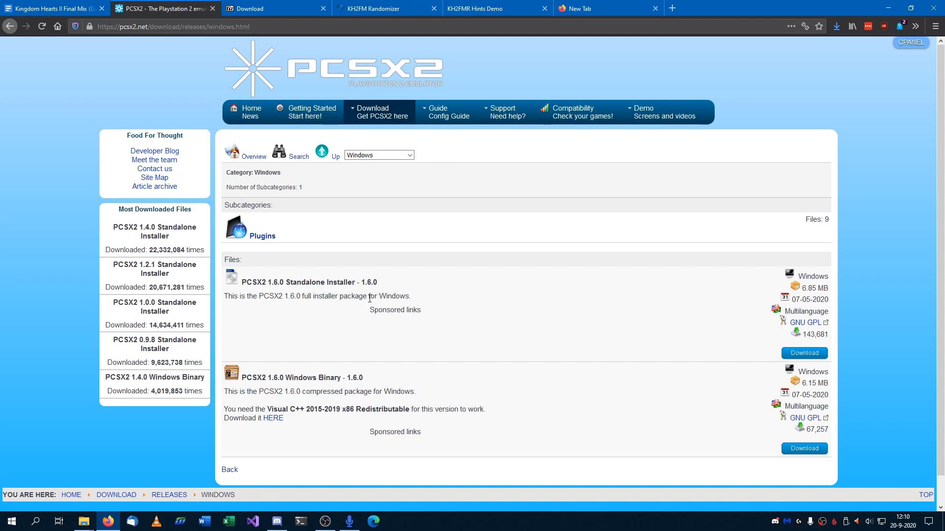
mouse_move(392, 289)
mouse_down()
mouse_move(242, 284)
mouse_move(393, 288)
mouse_up()
click(241, 284)
click(394, 284)
drag(414, 282, 239, 284)
click(239, 284)
Return to the KH2 Rando folder, run pcsx2-1.6.0-setup.exe and choose Normal Installation as the installation mode
click(108, 521)
double_click(356, 296)
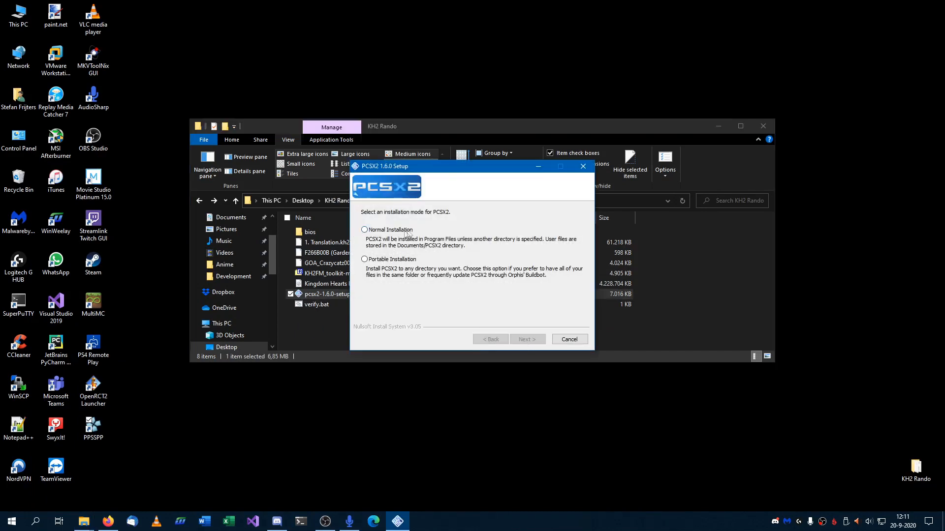
click(391, 231)
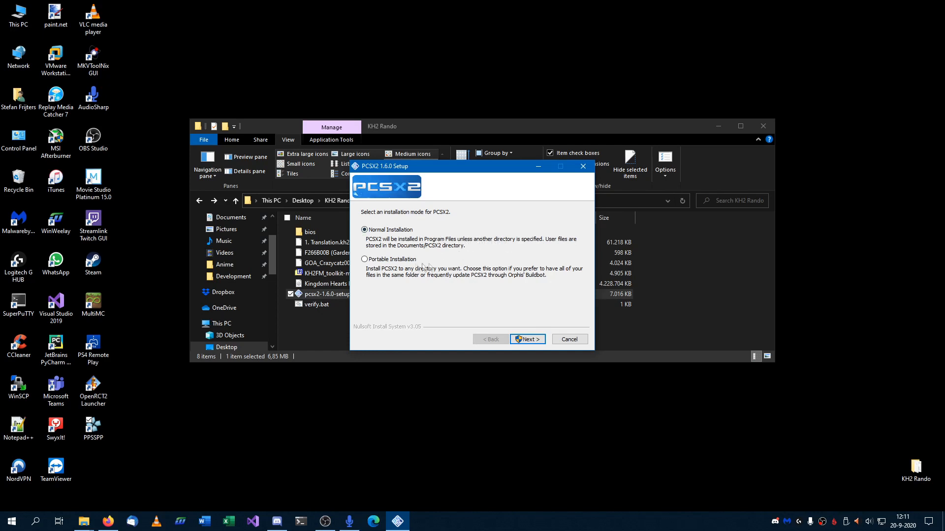
click(395, 262)
click(403, 229)
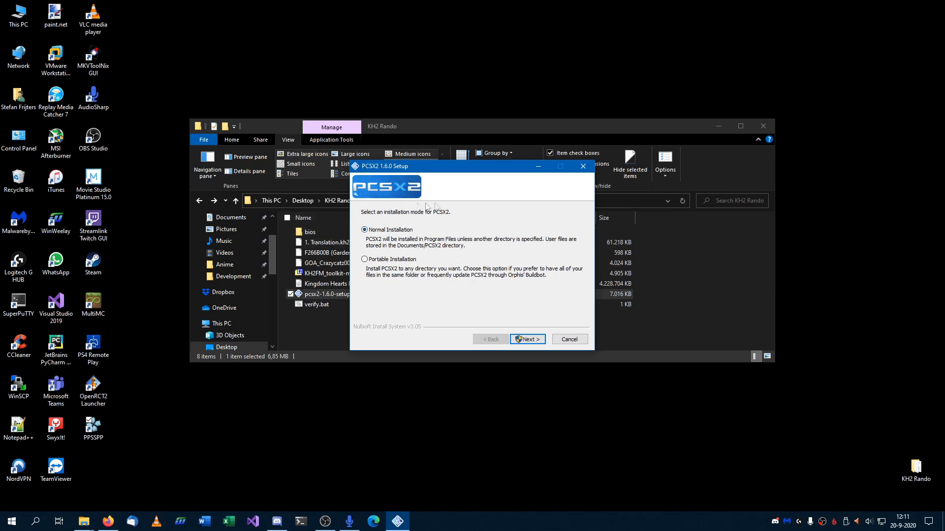
Install PCSX2 1.6.0 with the default components, including the Start Menu and desktop shortcuts, and launch its first-time configuration
click(534, 339)
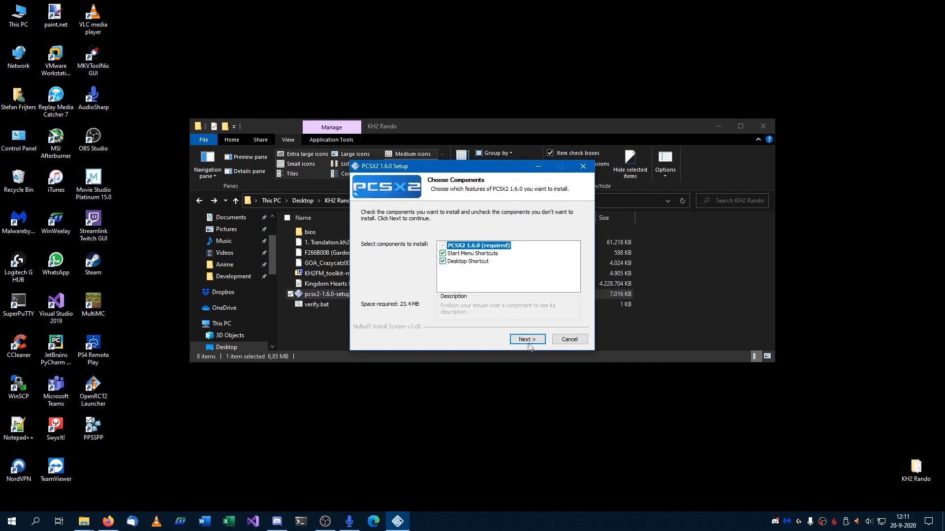
click(527, 342)
click(525, 341)
click(537, 342)
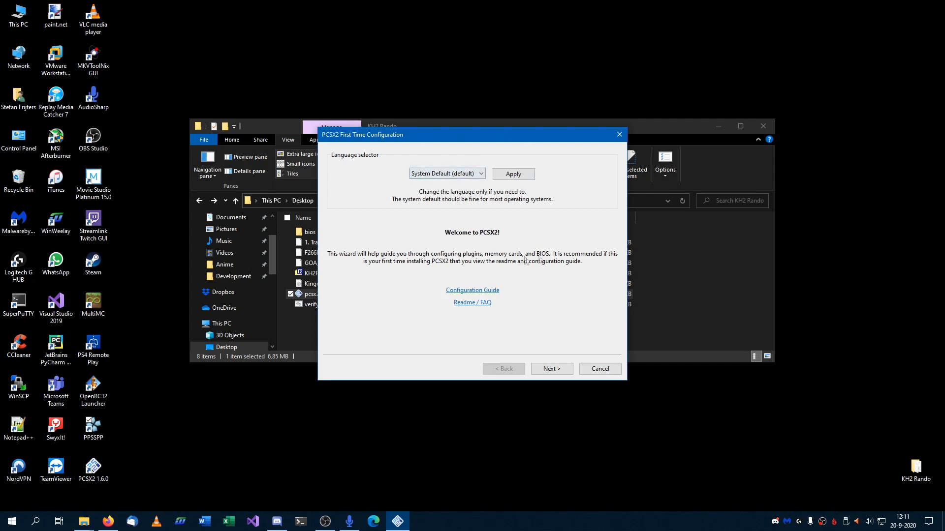
Keep the system default language and set the GSdx plugin's internal resolution to 3x Native (~1080p)
click(559, 370)
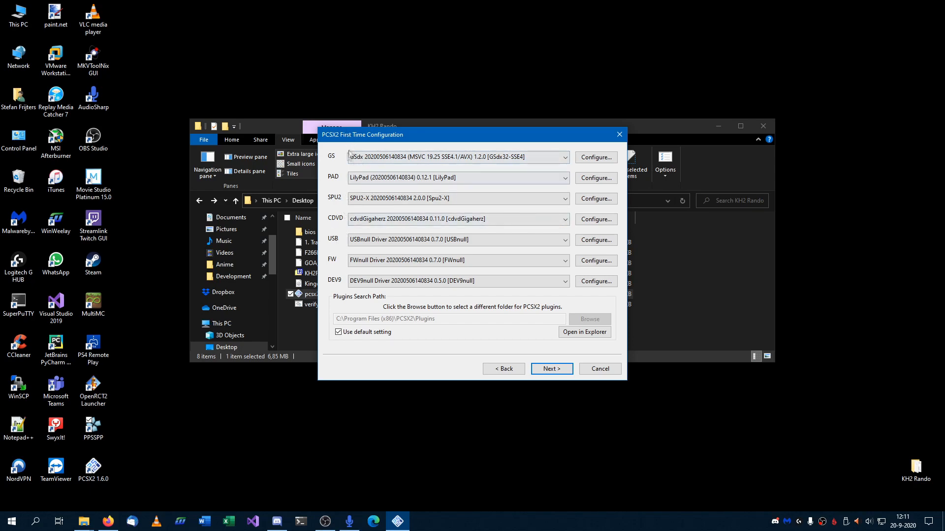
click(586, 158)
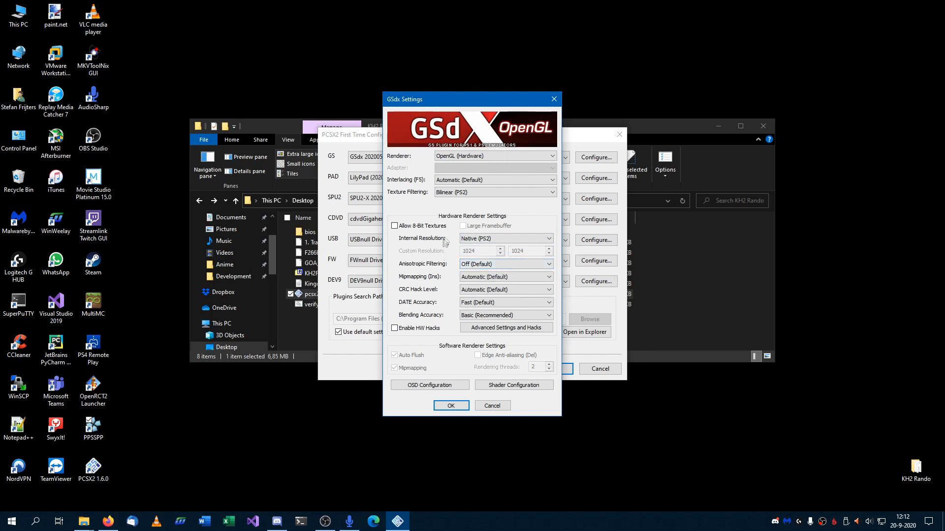
click(467, 240)
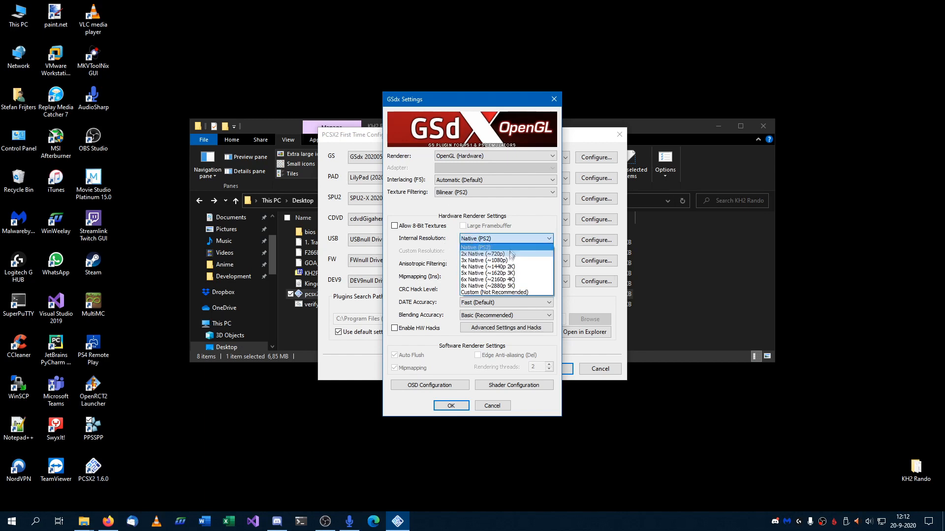
click(481, 261)
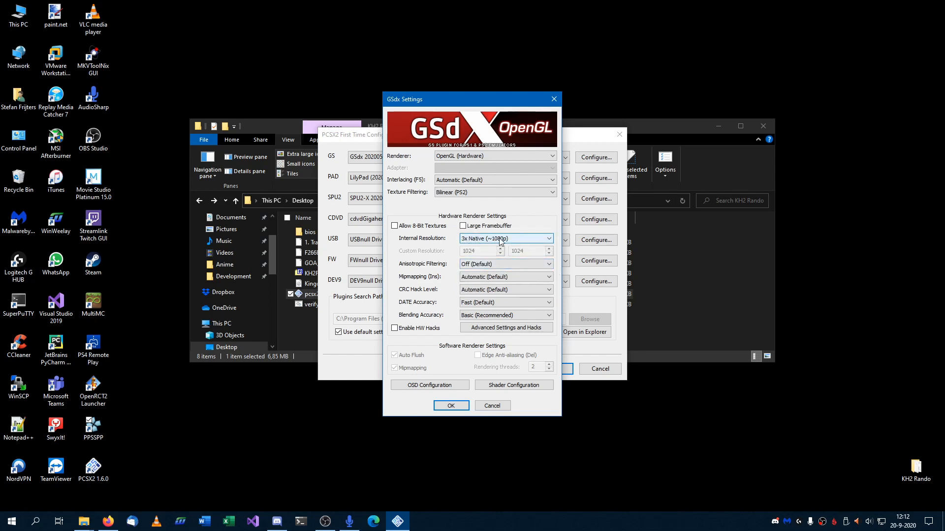
click(490, 240)
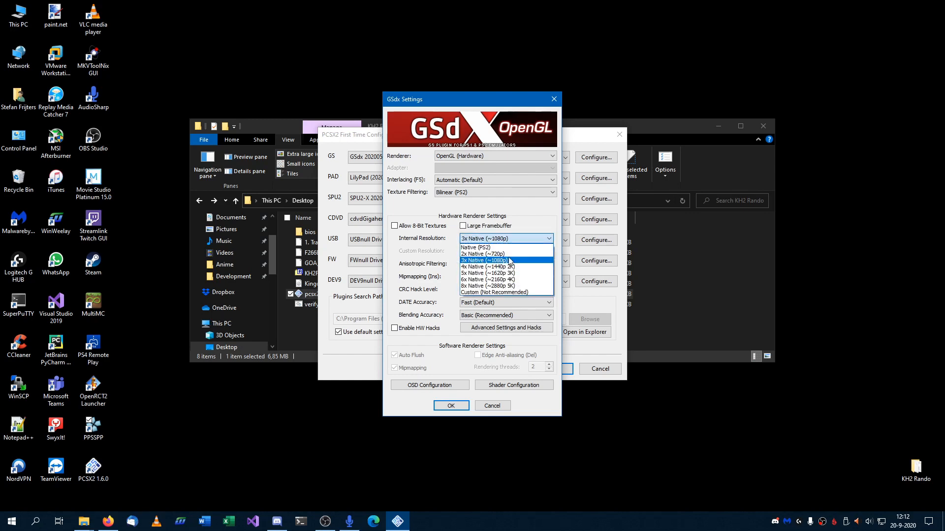
click(438, 239)
click(490, 241)
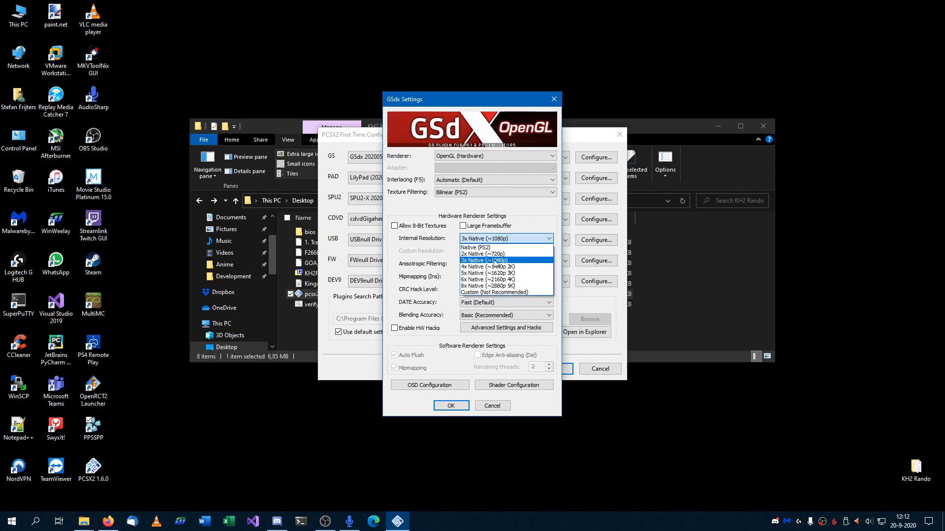
click(438, 241)
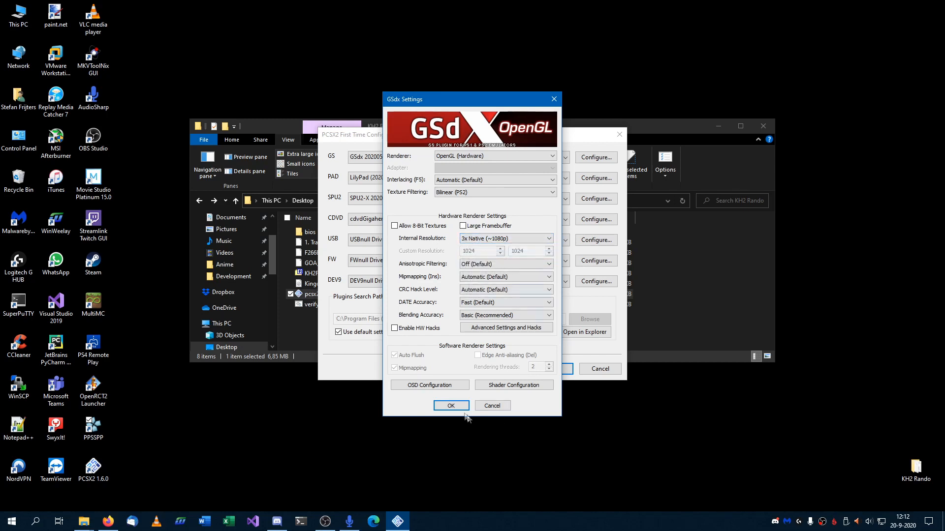
click(452, 407)
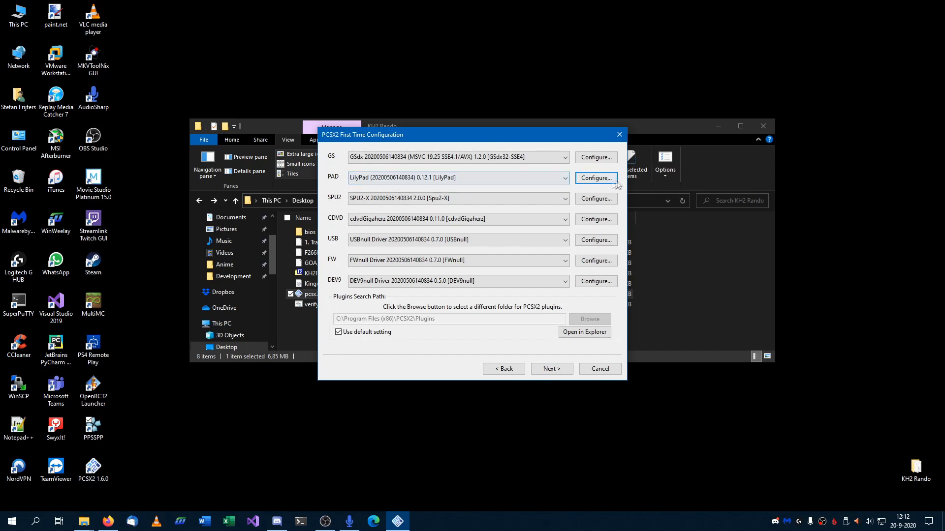
Bind the wireless controller's buttons, D-pad and analog sticks to Pad 1 in the LilyPad settings and save the bindings
click(596, 178)
click(363, 159)
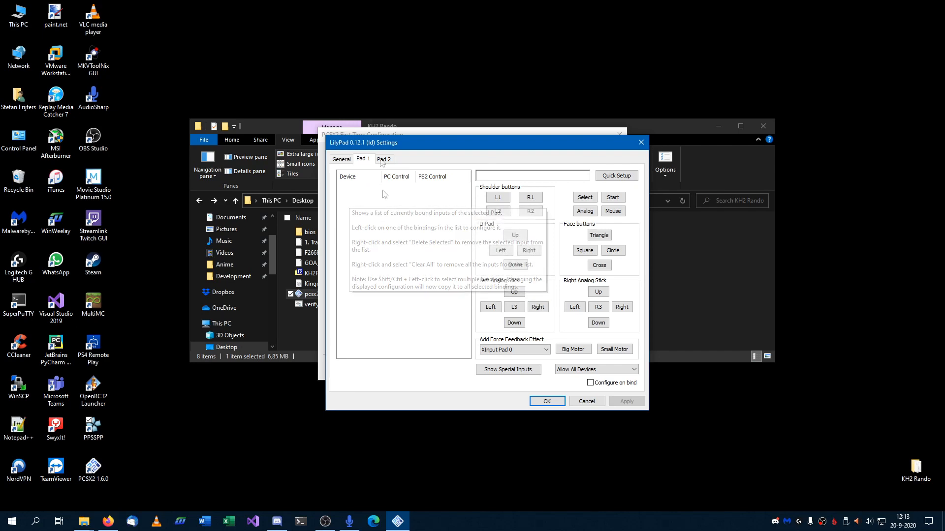
click(503, 199)
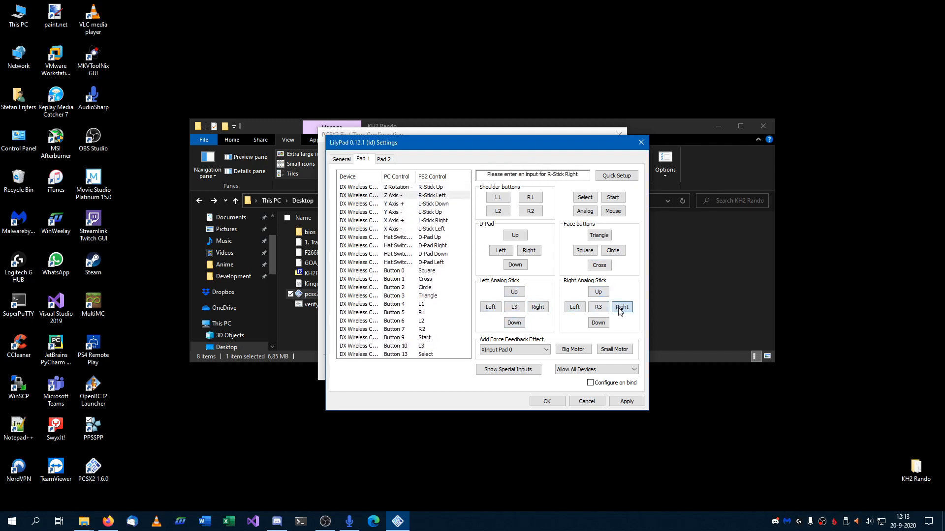
click(628, 404)
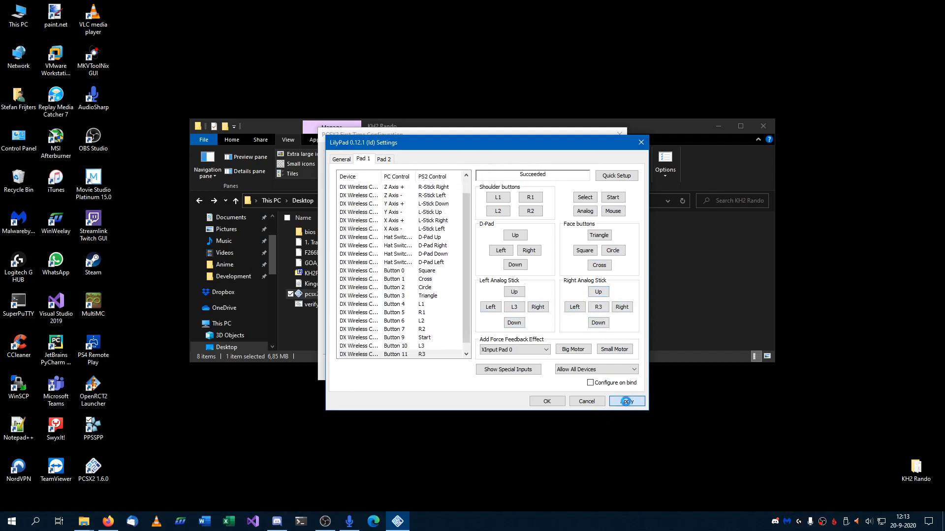
click(547, 402)
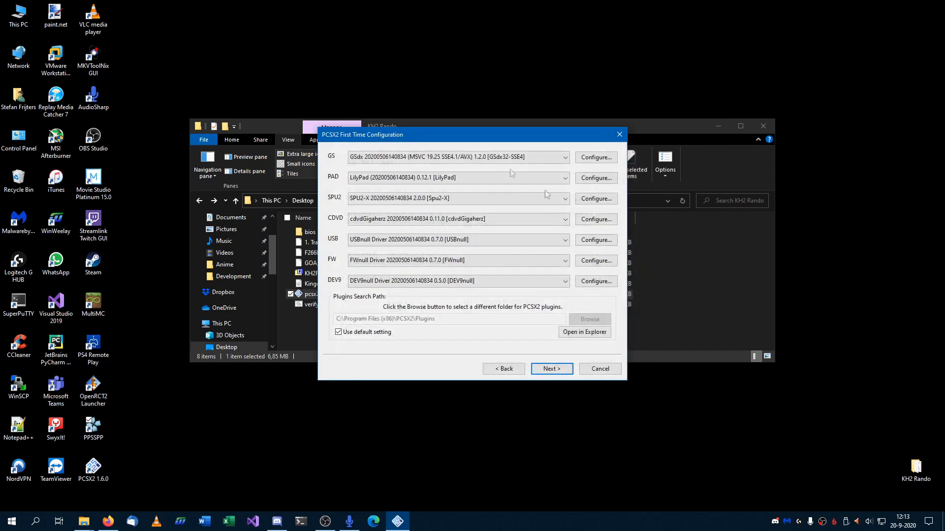
Move all BIOS files from the KH2 Rando bios folder into the bios folder under Documents\PCSX2
click(551, 369)
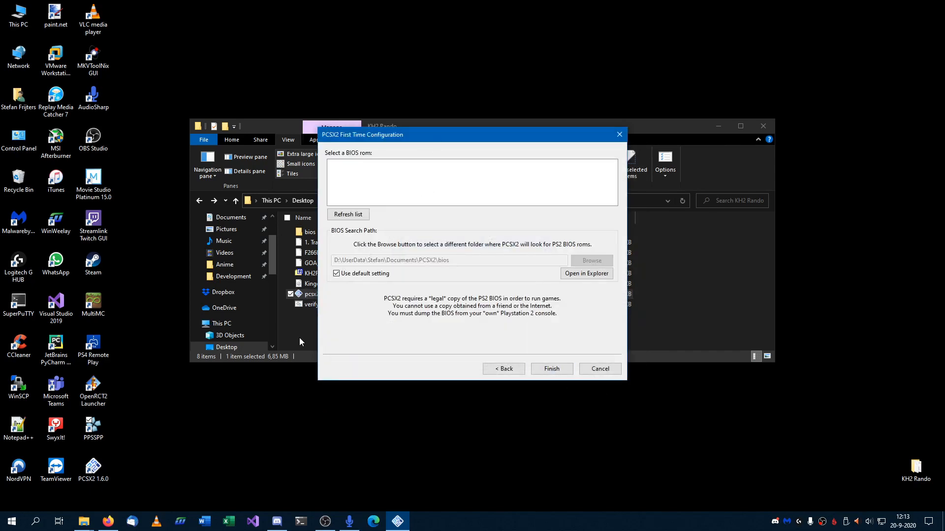
mouse_move(83, 521)
click(49, 477)
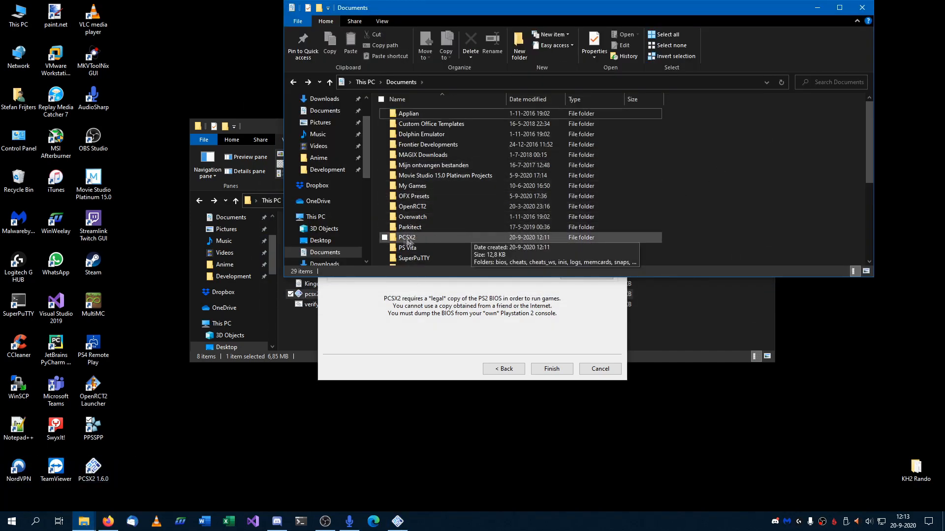
double_click(422, 238)
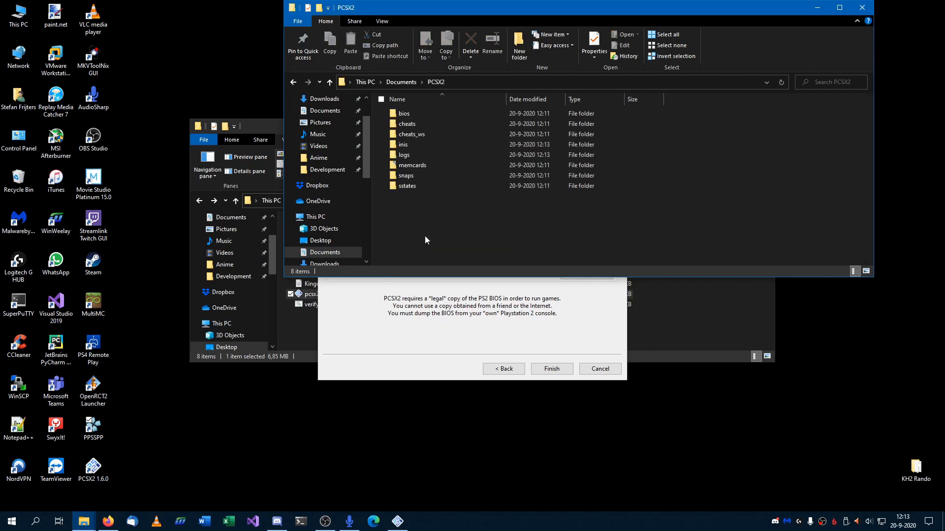
double_click(414, 118)
drag(262, 126, 185, 124)
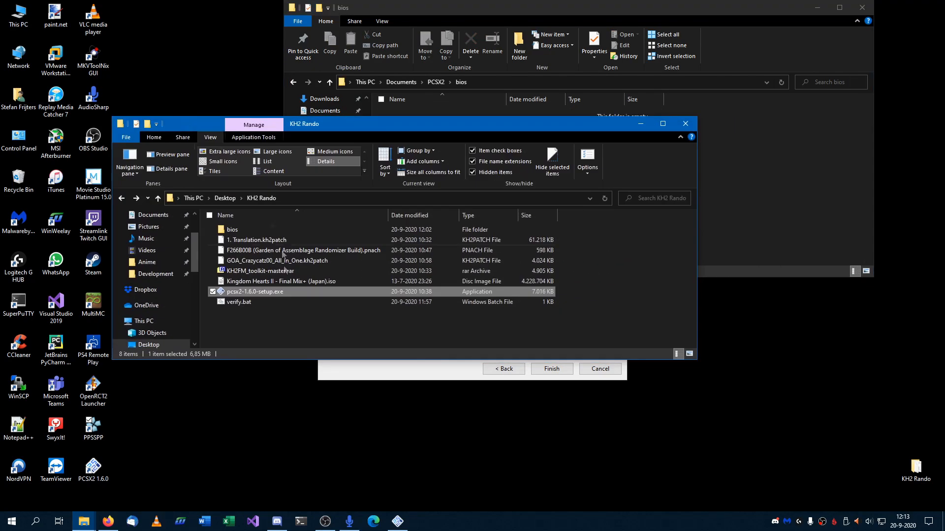
double_click(236, 229)
key(ctrl+a)
drag(233, 262, 811, 170)
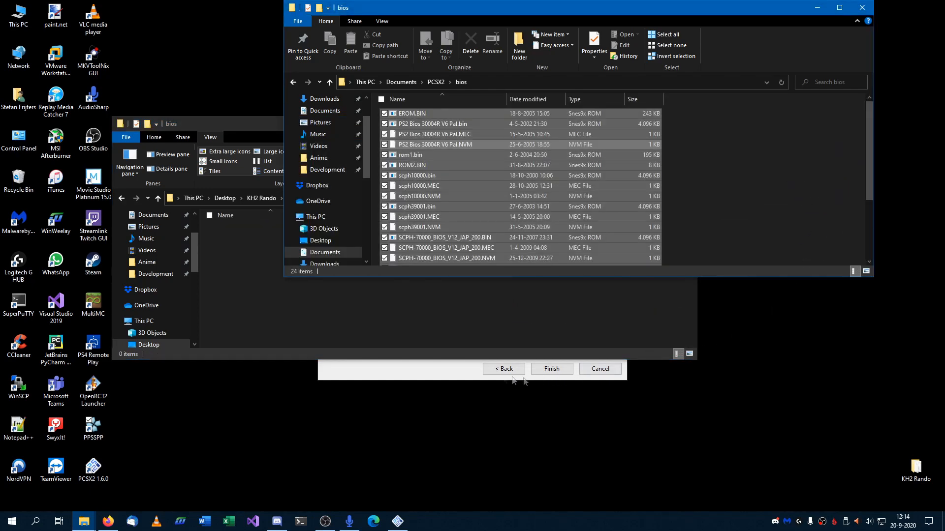
Refresh the BIOS list, select USA v02.00 (14/06/2004), finish the first-time configuration and minimize PCSX2
click(464, 373)
click(359, 218)
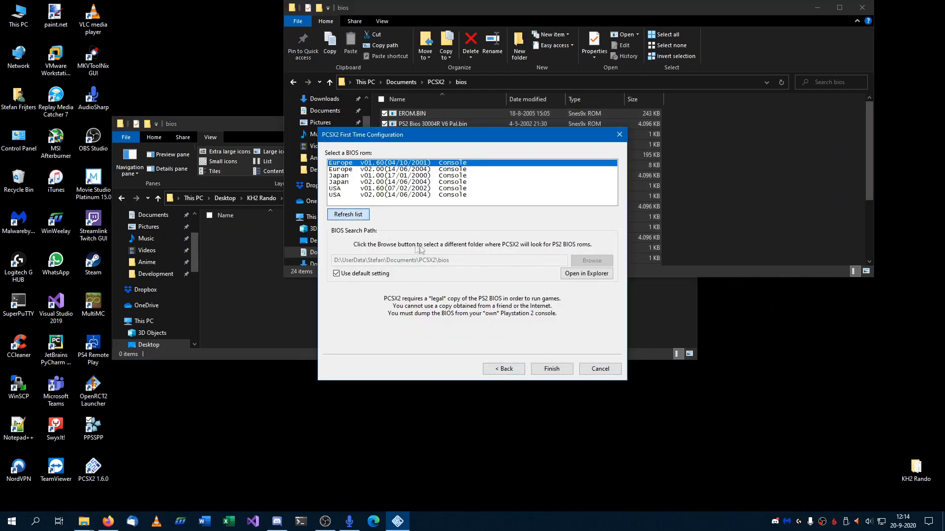
click(407, 196)
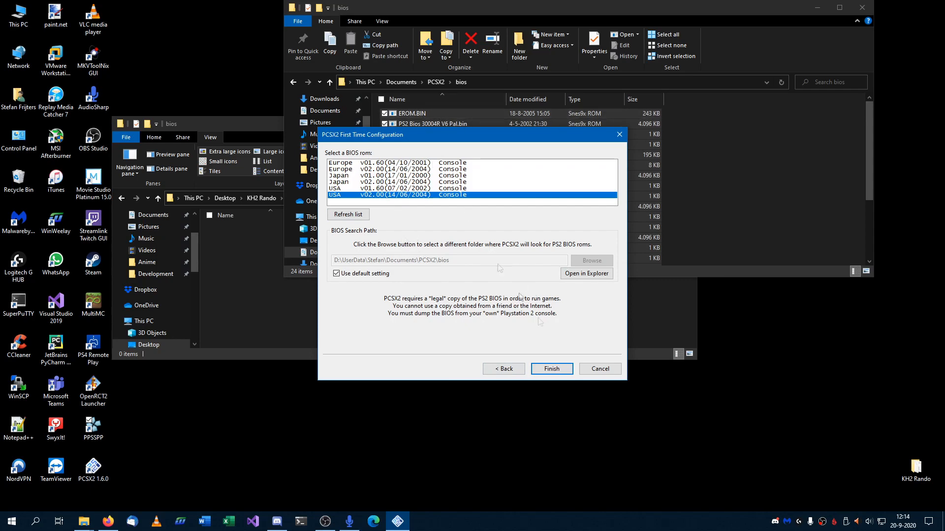
click(552, 368)
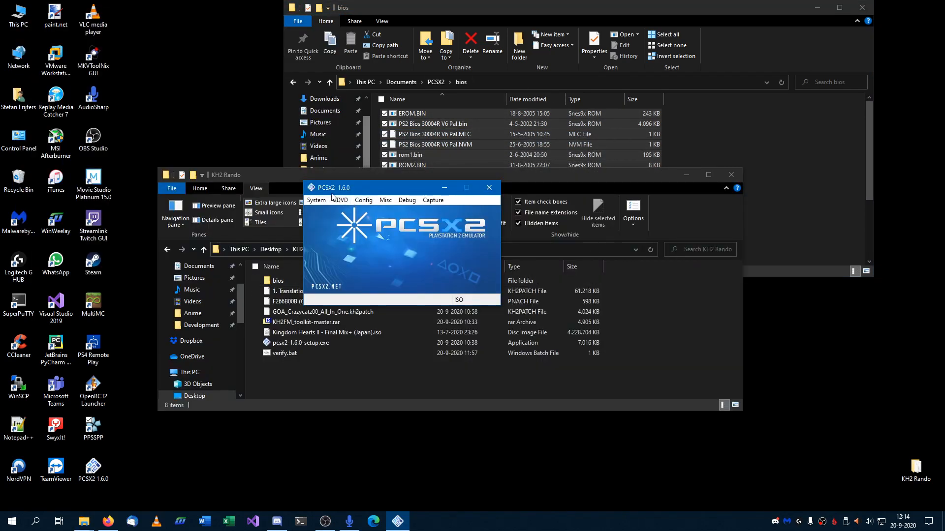
click(444, 187)
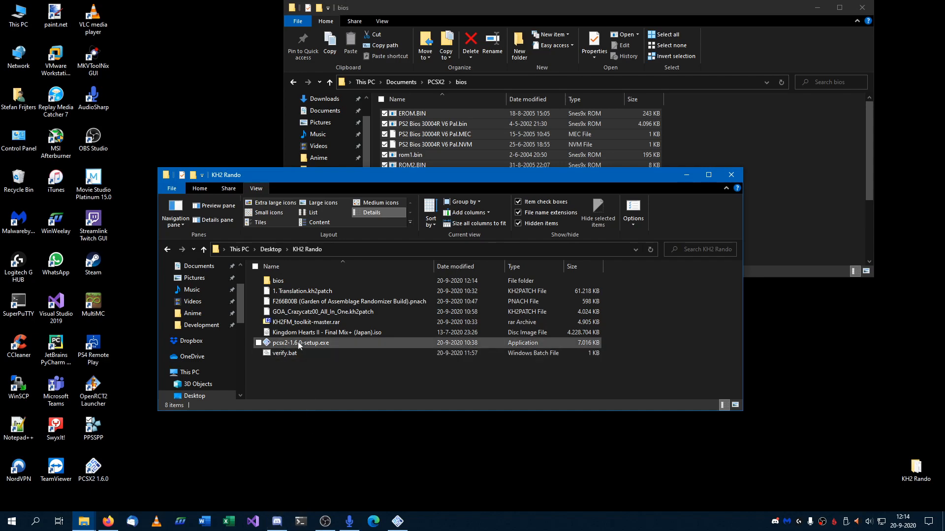
Check the source of KH2FM_toolkit-master.rar in the resources channel on Discord and return to the KH2 Rando folder
click(295, 323)
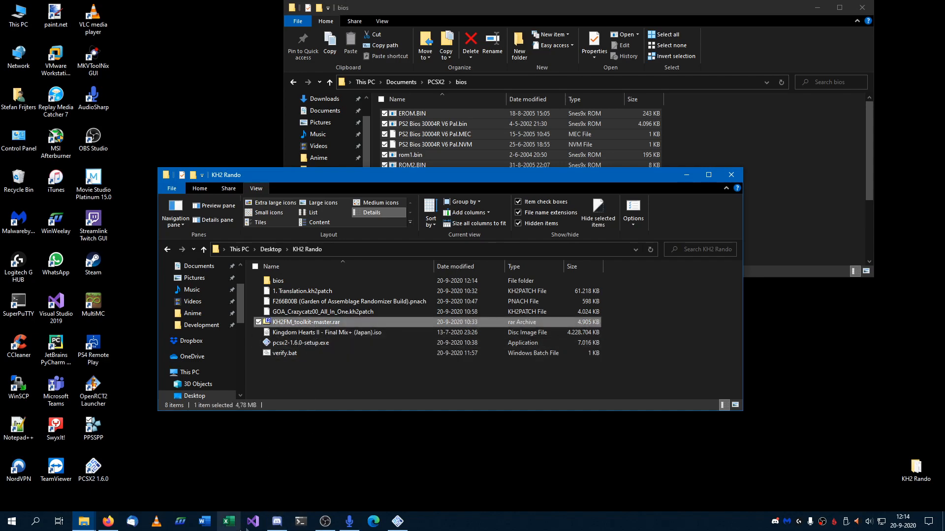
click(277, 521)
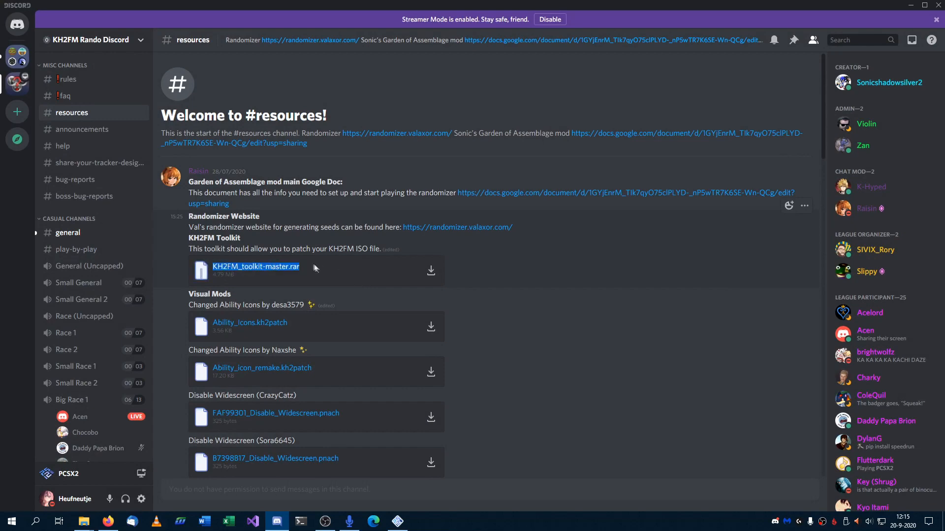
click(277, 522)
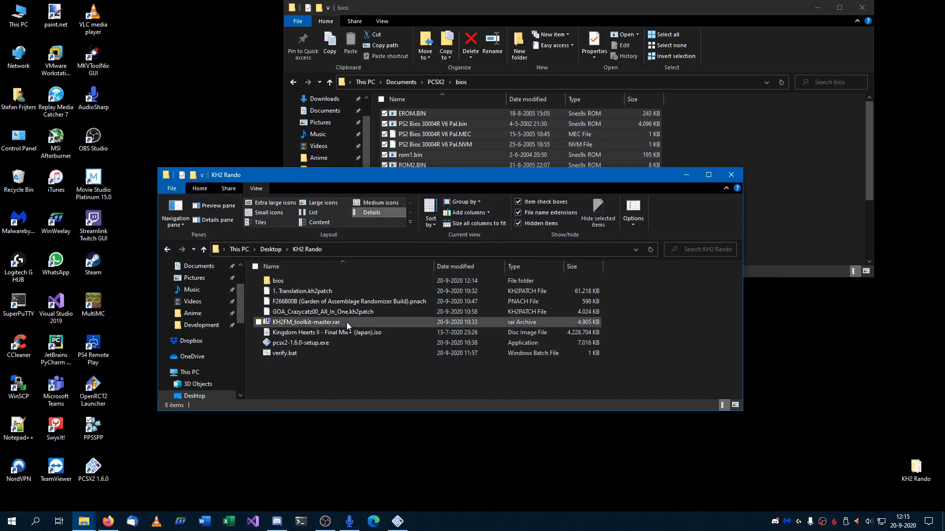
View the 7-Zip download page in Firefox and return to the KH2 Rando folder
click(108, 522)
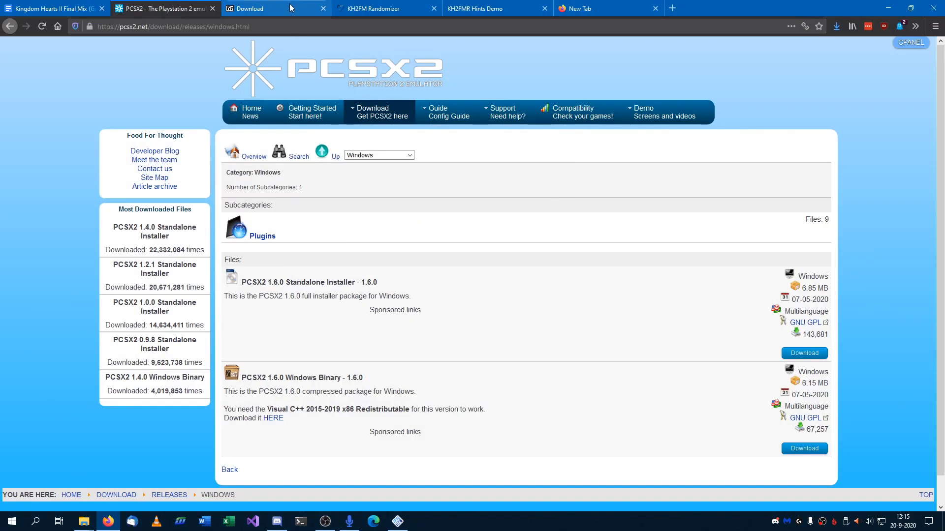
click(236, 9)
click(162, 27)
click(589, 265)
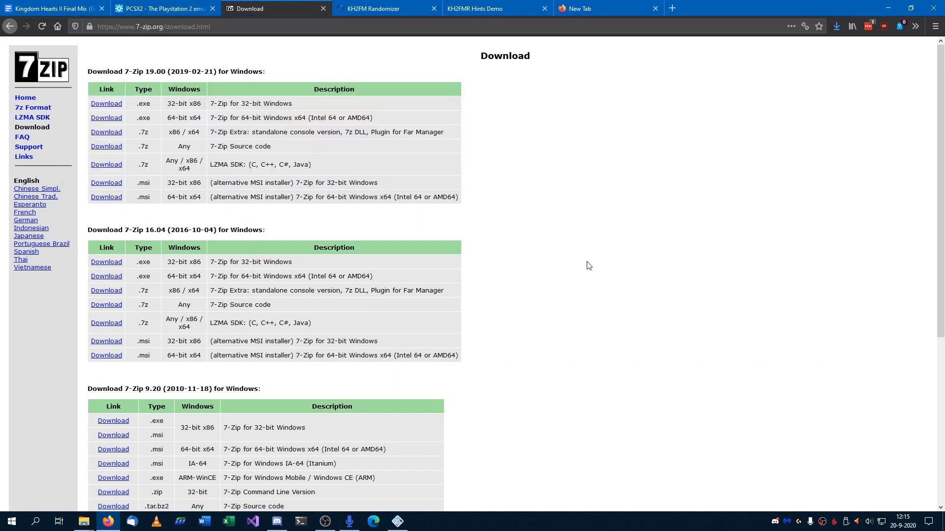
click(108, 521)
Extract KH2FM_toolkit-master.rar into its own KH2FM_toolkit-master folder with 7-Zip
right_click(296, 324)
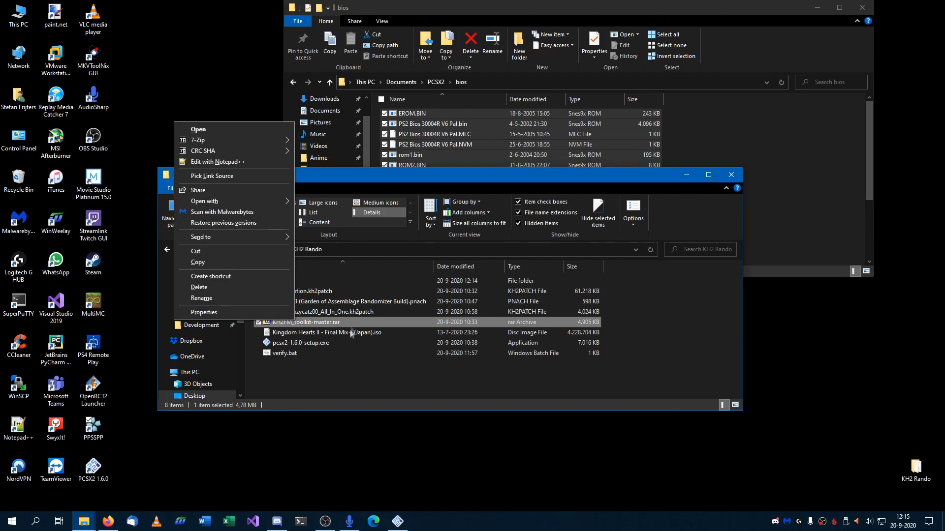
mouse_move(248, 143)
click(374, 190)
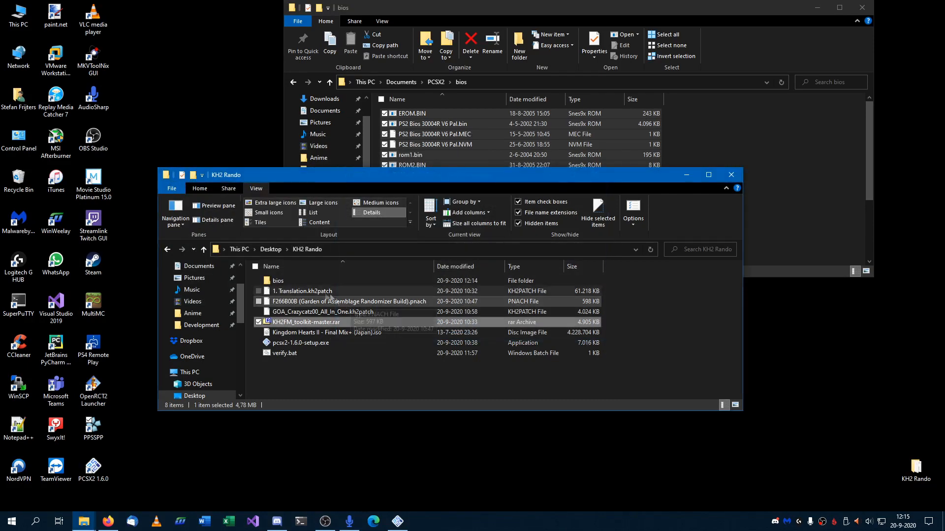
Copy KH2FM_Toolkit.exe from the extracted KH2FM_toolkit-master folder into the KH2 Rando folder
click(285, 364)
double_click(285, 364)
scroll(281, 367, down, 3)
click(276, 364)
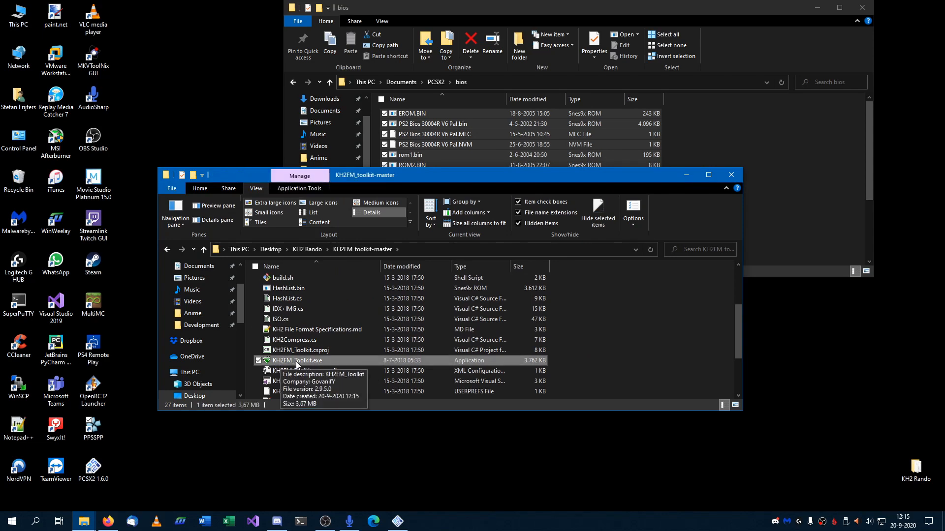
click(307, 249)
key(ctrl+v)
click(306, 389)
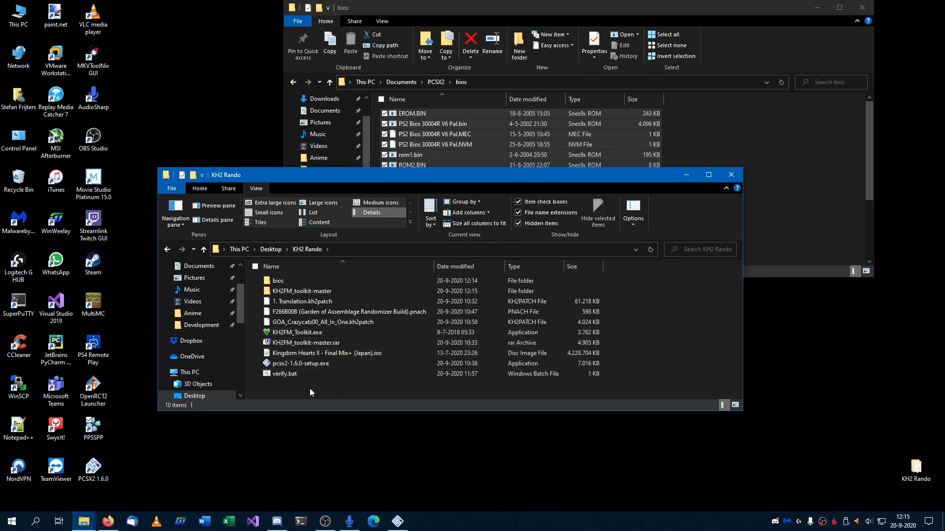
Rename the Kingdom Hearts II - Final Mix+ (Japan).iso disc image to KH2FM.iso
click(344, 353)
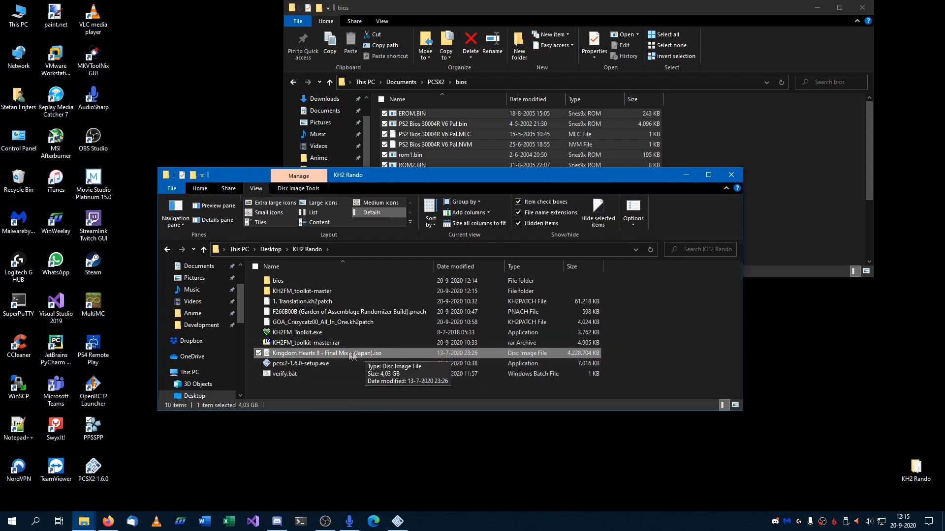
click(368, 353)
text(KH2FM)
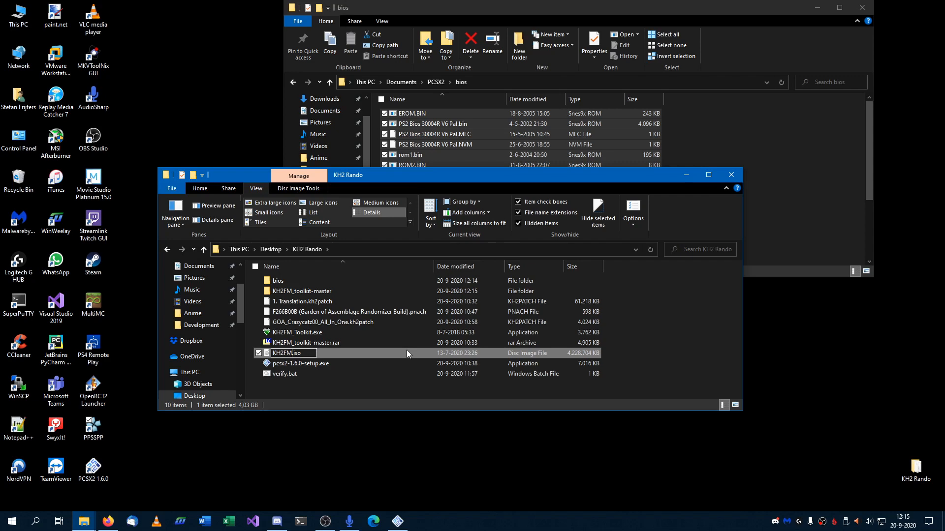
key(Return)
click(320, 384)
Open verify.bat in Notepad to examine its KH2FM_Toolkit.exe -verifyiso command and close it without editing
click(265, 376)
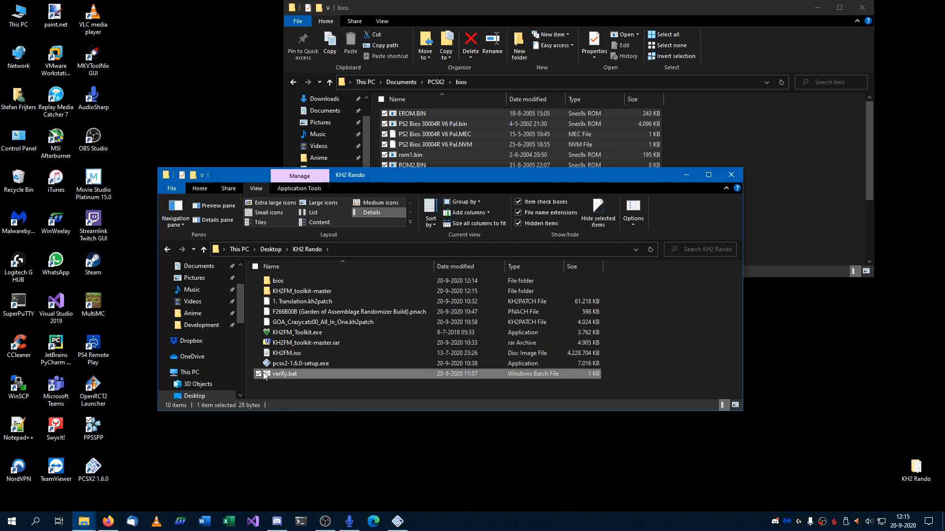
right_click(301, 377)
click(288, 175)
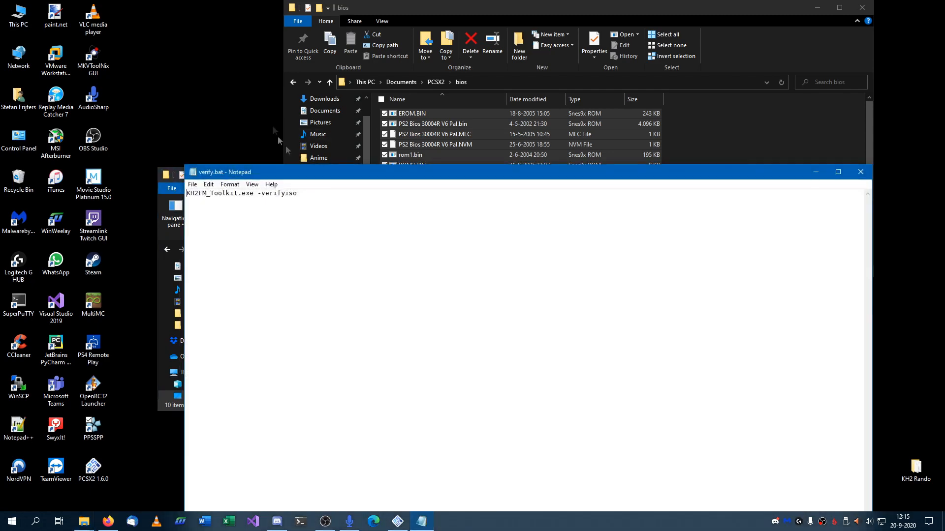
drag(319, 192, 258, 196)
click(351, 206)
drag(755, 176, 592, 130)
click(691, 134)
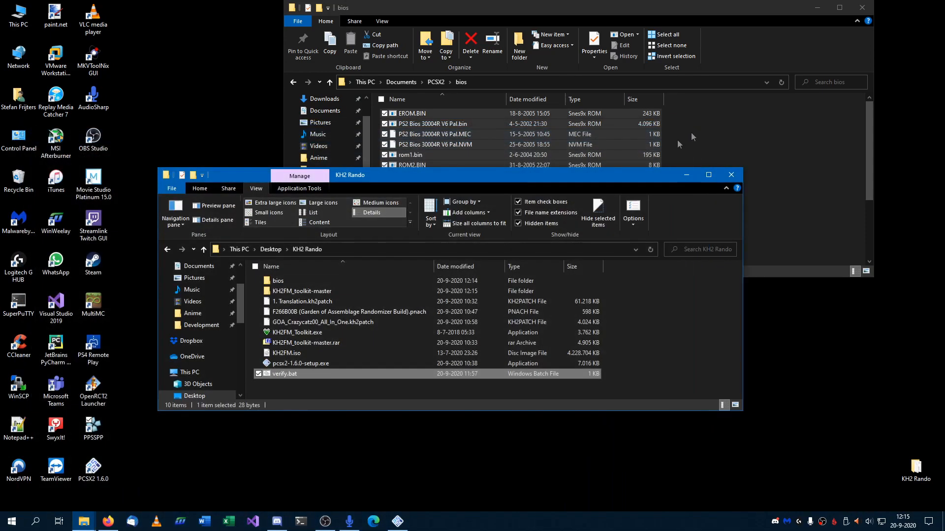
right_click(285, 374)
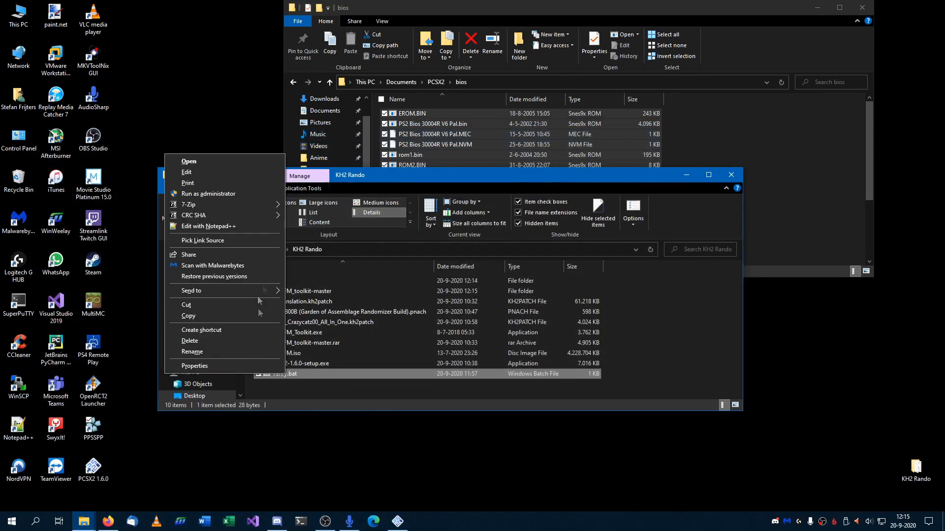
click(314, 375)
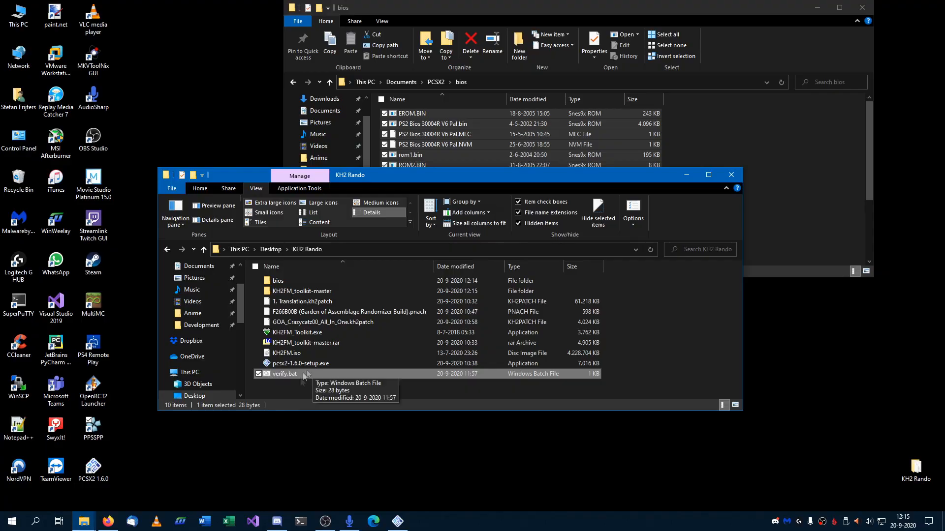
Switch to Firefox, load heufneutje.net/files/verify.bat in the blank tab and return to the KH2 Rando folder
click(109, 521)
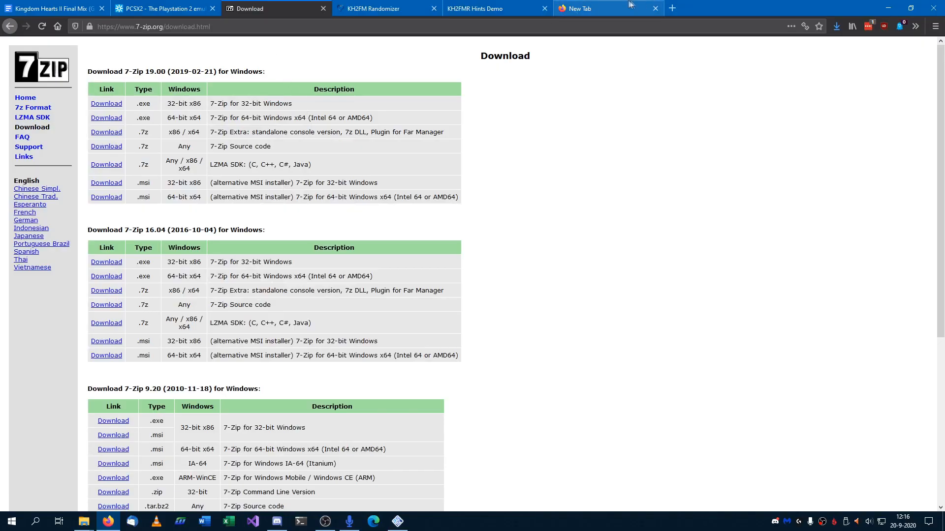
click(634, 5)
click(212, 27)
drag(219, 27, 160, 27)
triple_click(214, 22)
click(198, 27)
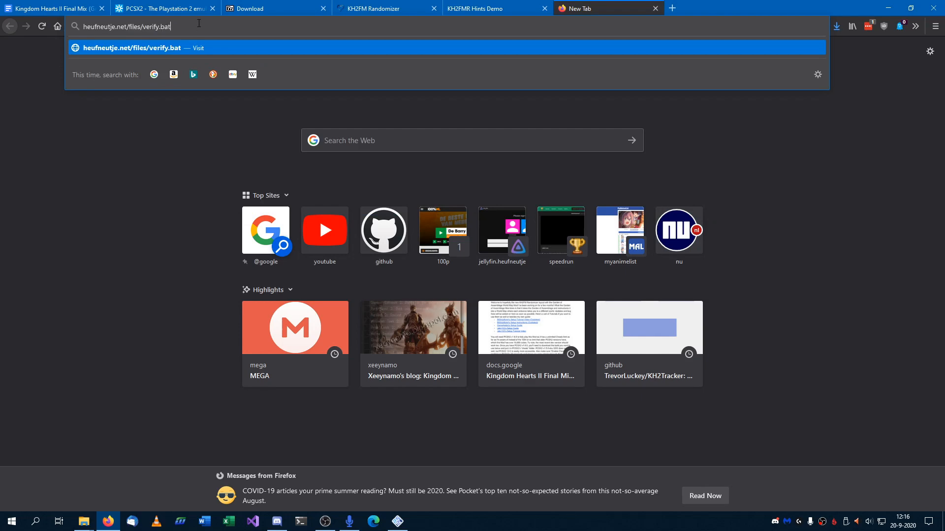
key(Return)
click(553, 257)
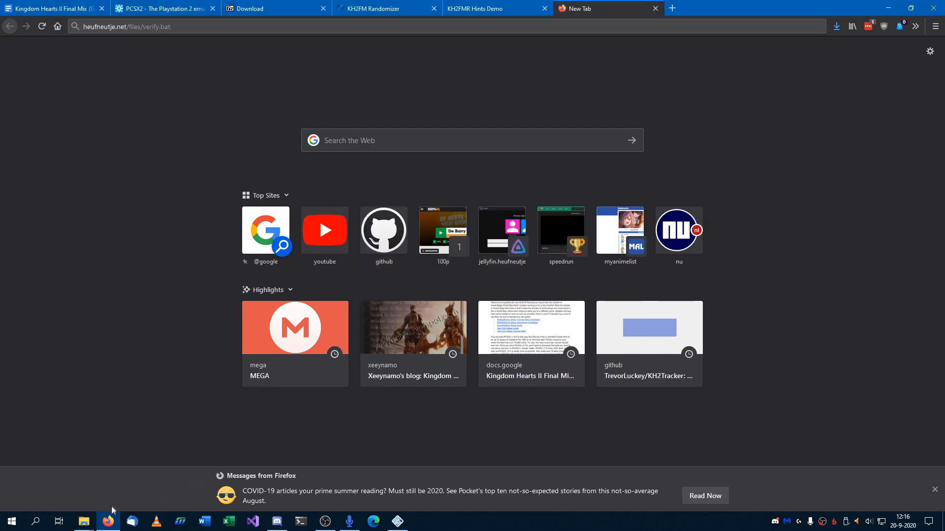
click(109, 521)
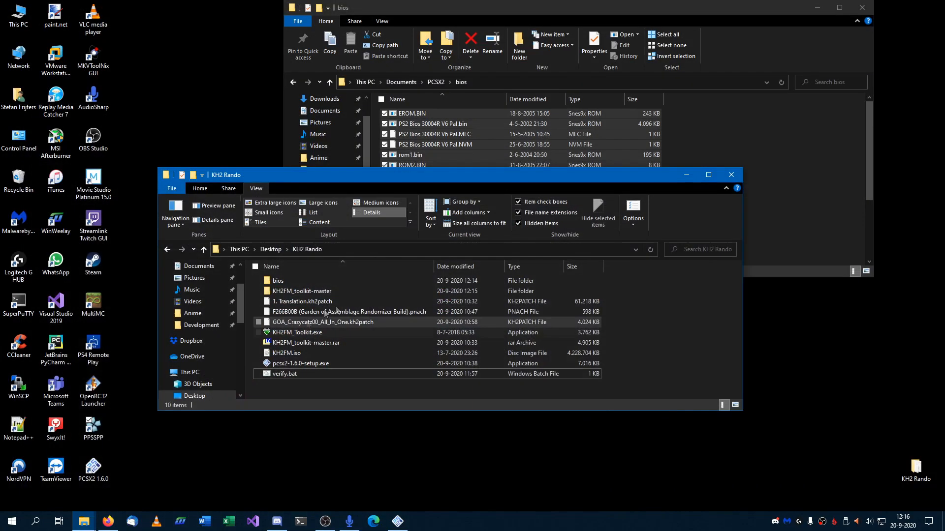
Run verify.bat to check the SHA1 hash of KH2FM.ISO and close the toolkit console
double_click(293, 377)
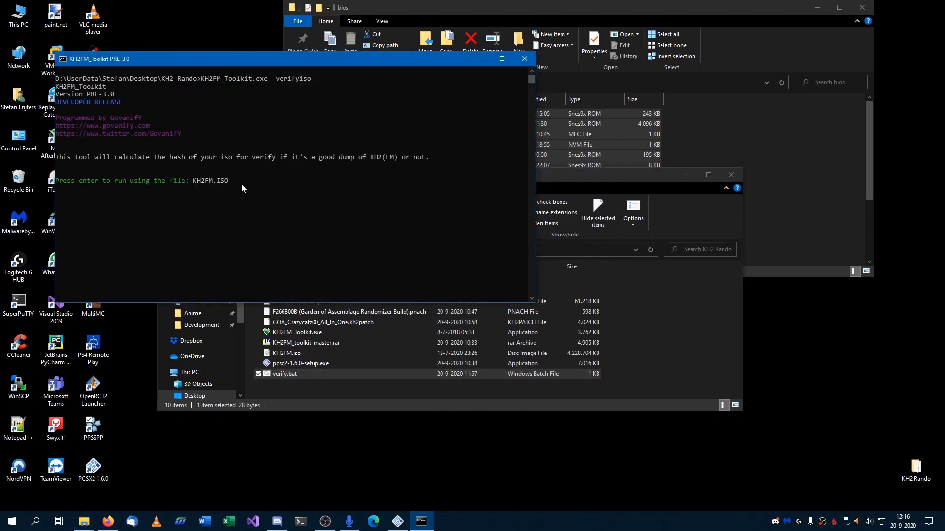
key(Return)
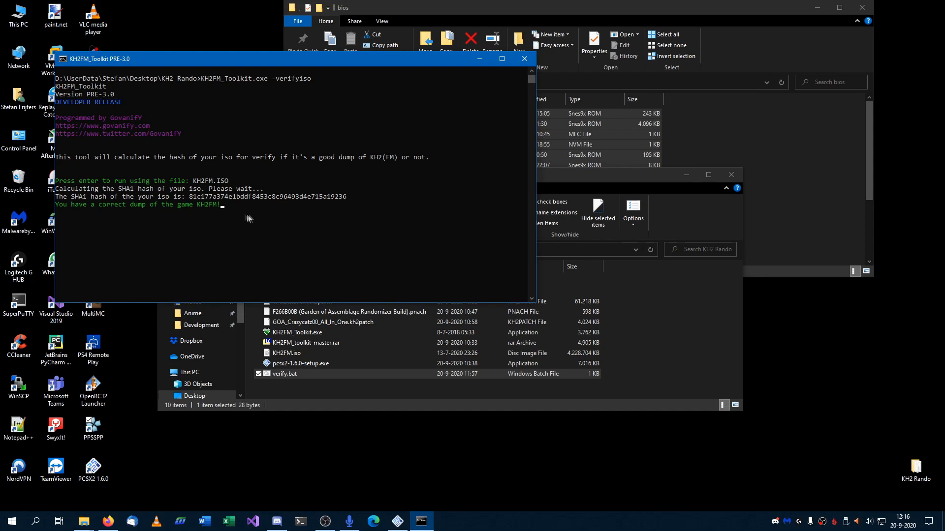
click(228, 205)
right_click(230, 205)
key(Return)
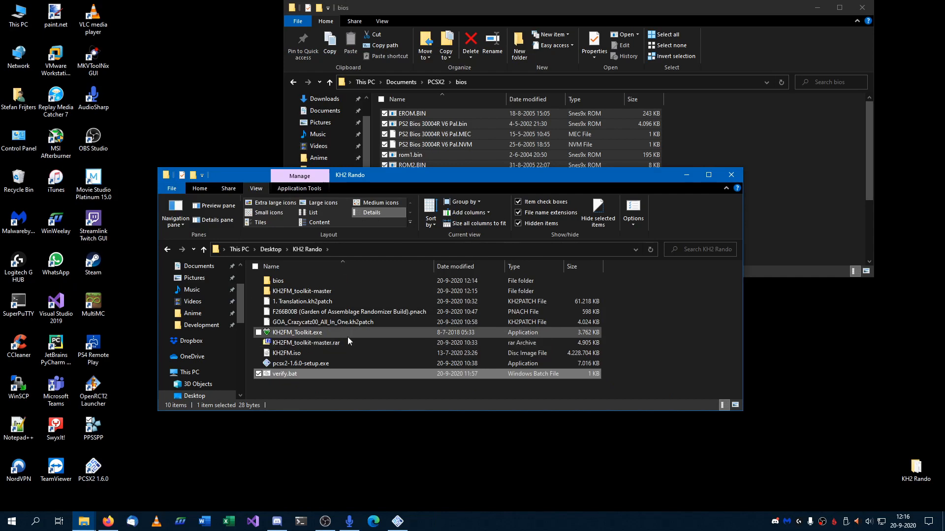
click(309, 388)
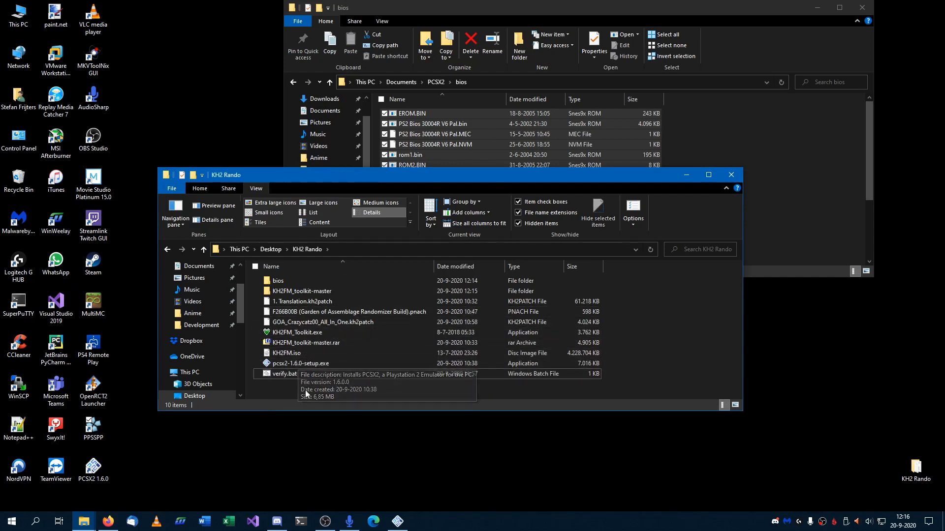
Select 1. Translation.kh2patch, then switch by way of Discord's resources channel to the Garden of Assemblage Mod document in Firefox
click(317, 302)
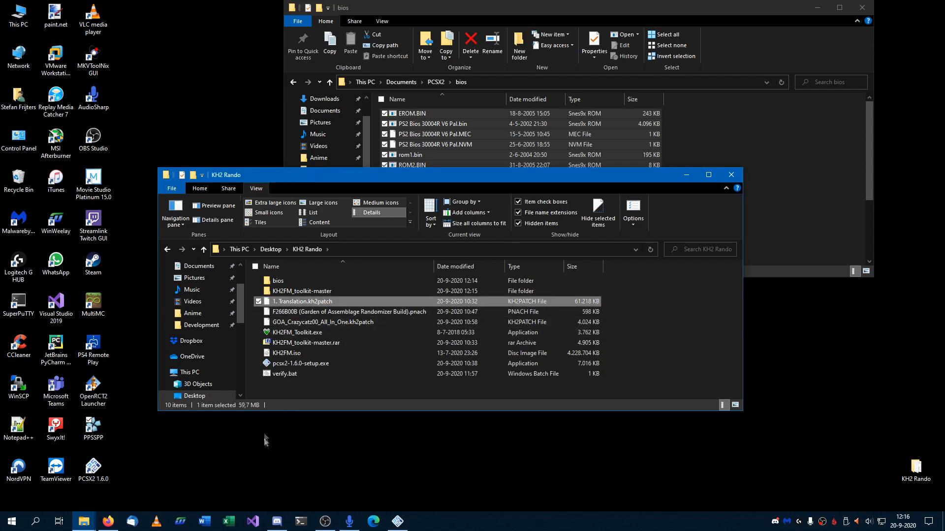
click(276, 521)
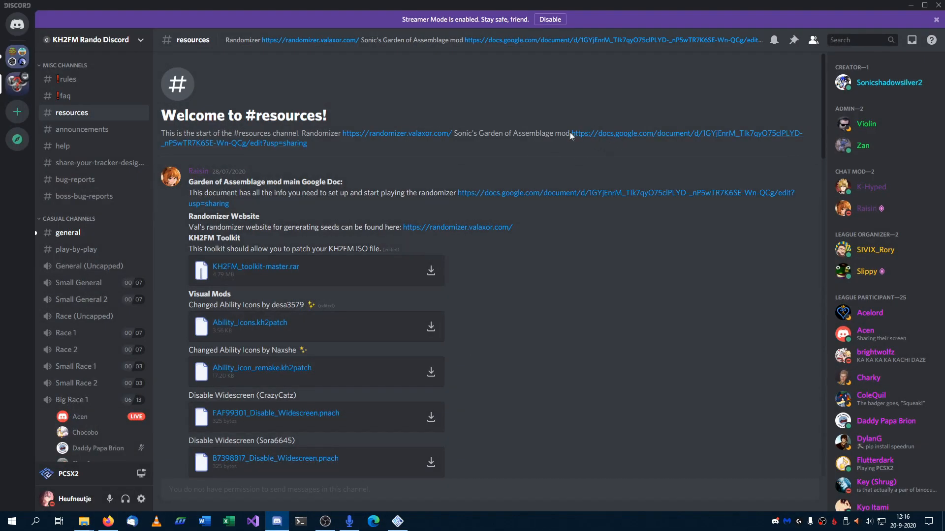
click(108, 521)
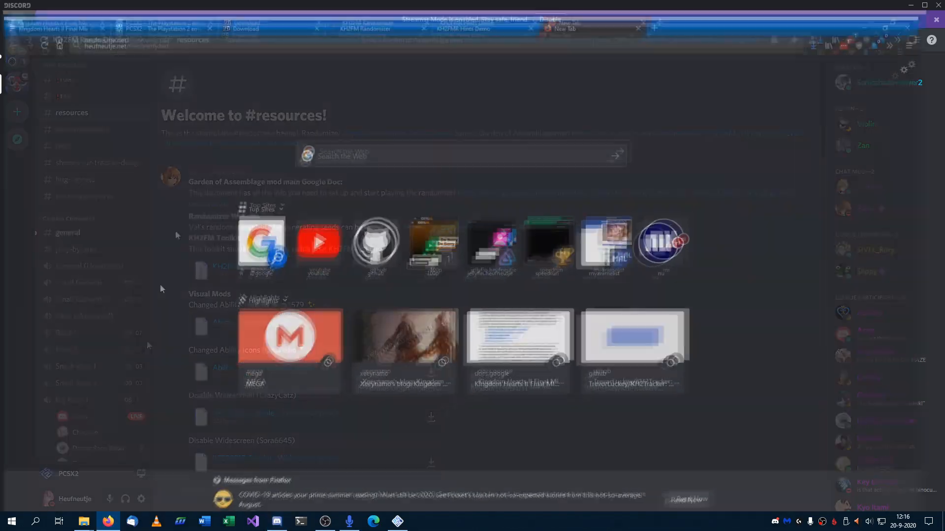
click(54, 9)
scroll(487, 264, up, 5)
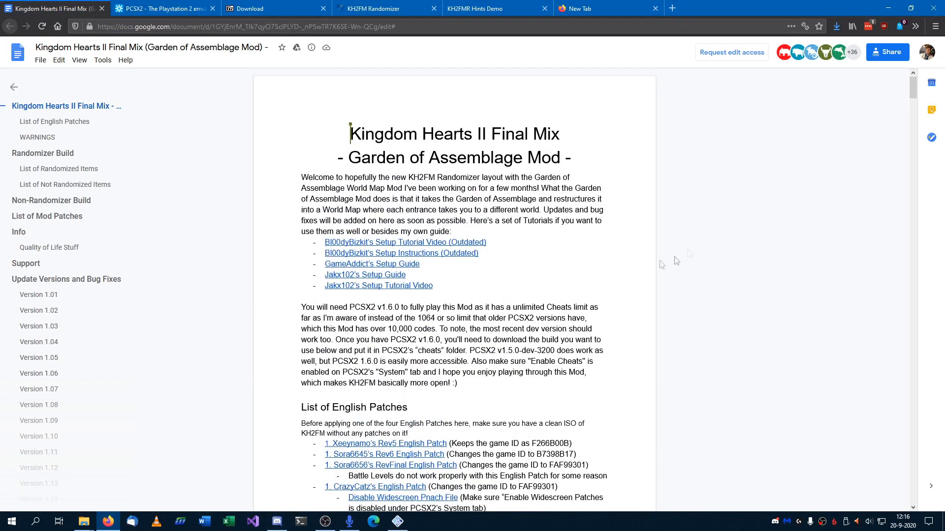
Read through the mod document's introduction, List of English Patches and WARNINGS section, and return to the document's beginning
scroll(487, 244, down, 3)
scroll(488, 244, up, 3)
scroll(487, 244, down, 2)
scroll(486, 242, down, 8)
scroll(396, 270, up, 3)
scroll(554, 325, down, 4)
scroll(419, 236, up, 10)
scroll(288, 152, down, 6)
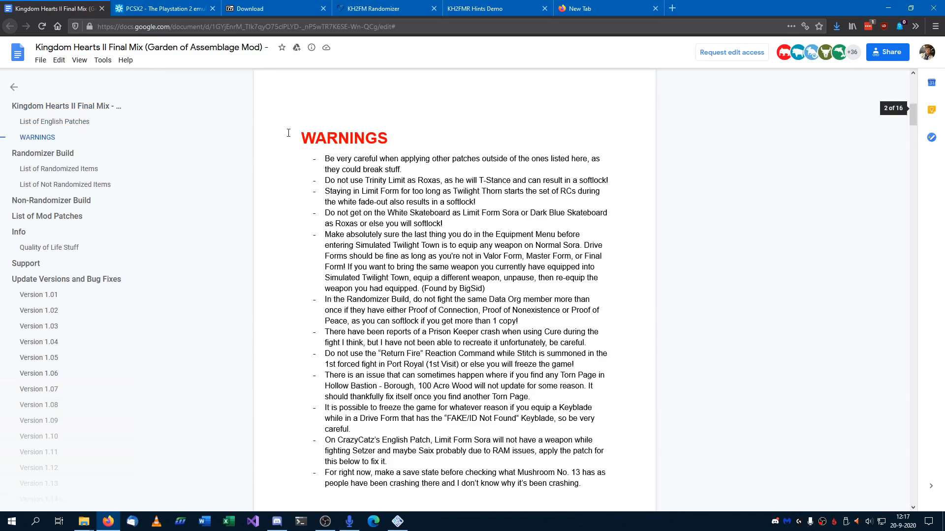
scroll(288, 133, down, 1)
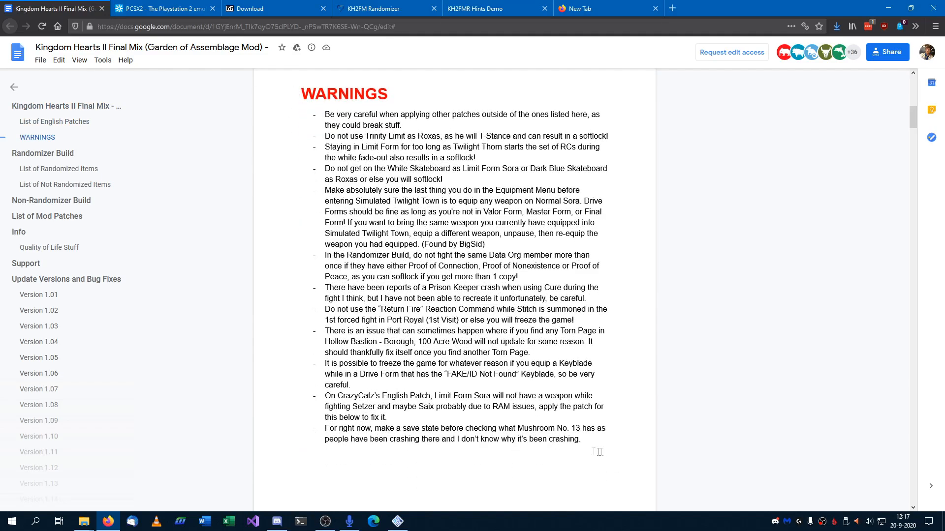
scroll(599, 452, up, 5)
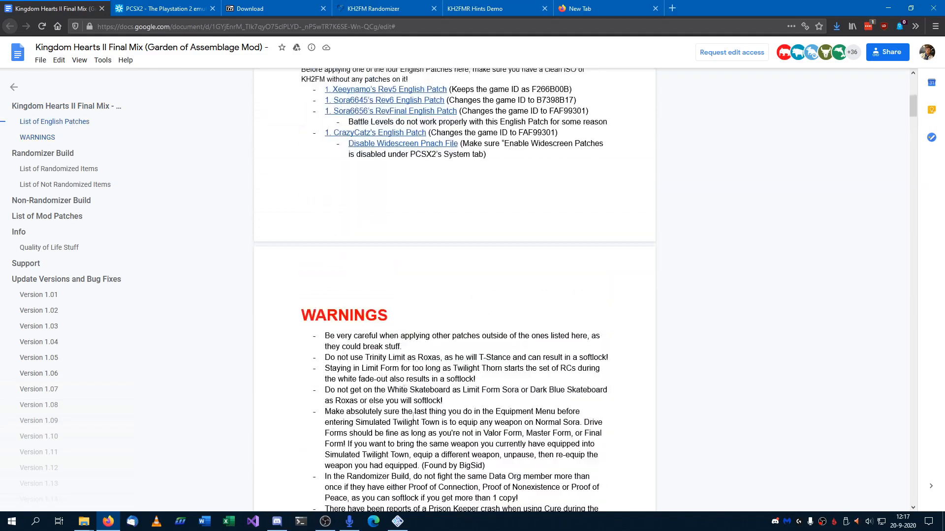
drag(301, 355, 608, 250)
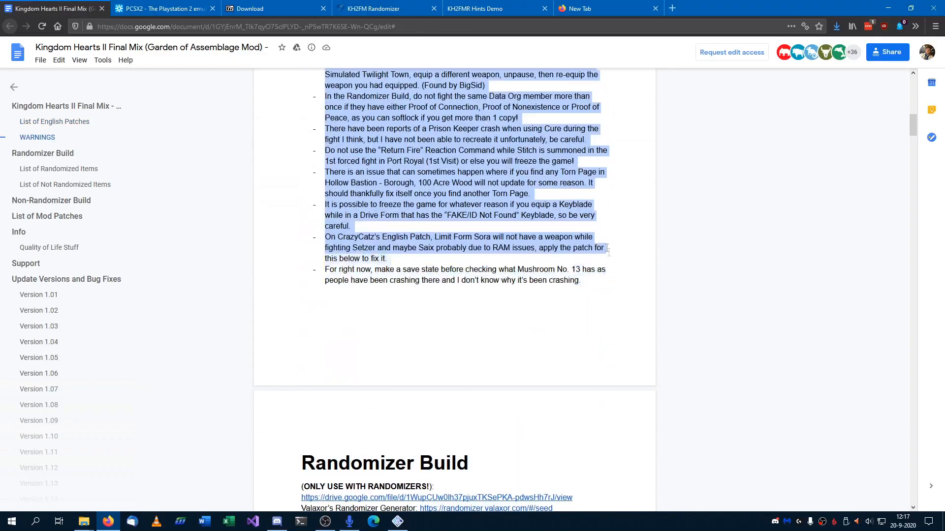
key(ctrl+Home)
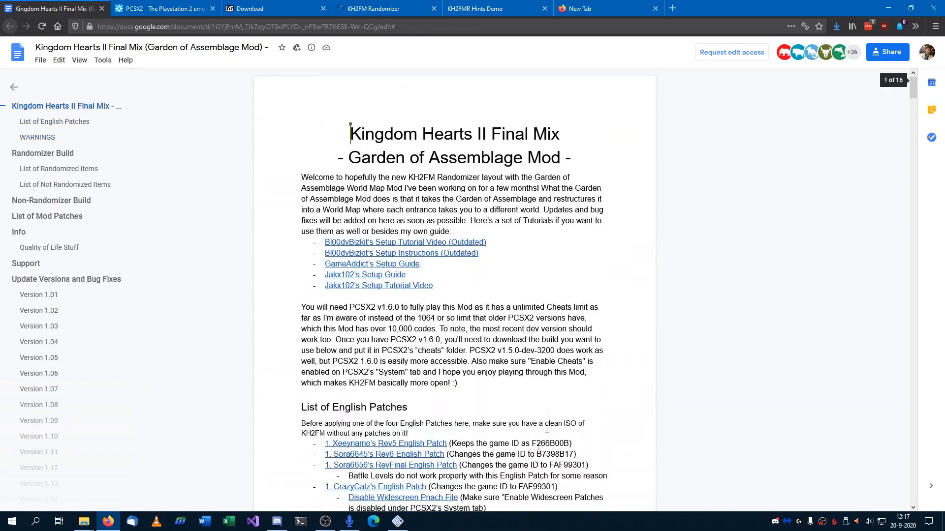
Examine the List of English Patches, comparing the game ID notes of the Rev5, Rev6, RevFinal and CrazyCatz patches
scroll(546, 428, down, 3)
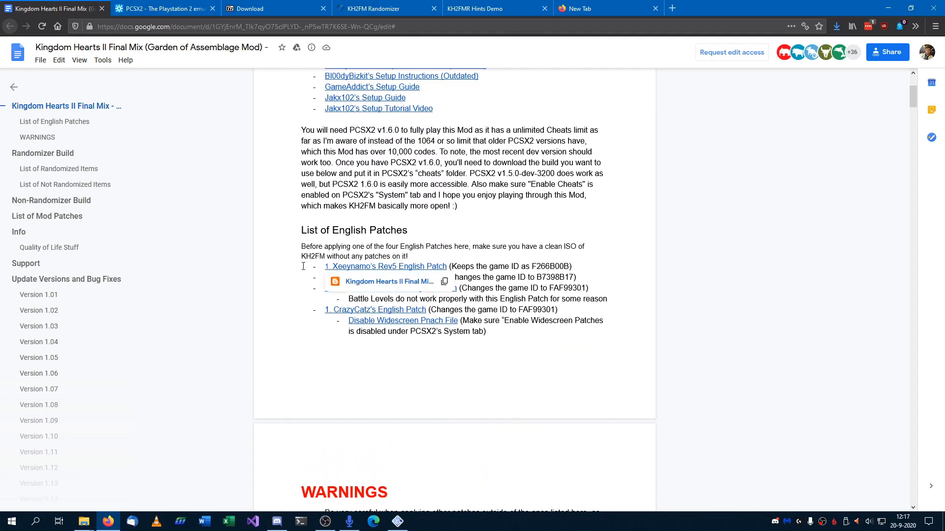
drag(303, 267, 591, 269)
drag(544, 333, 302, 307)
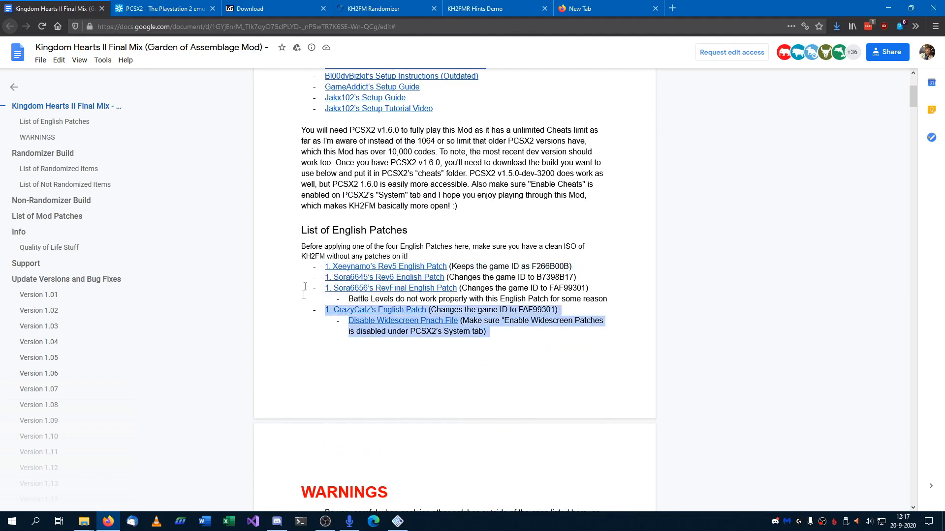
drag(306, 267, 624, 268)
click(501, 325)
drag(488, 332, 283, 308)
drag(283, 276, 624, 295)
click(616, 304)
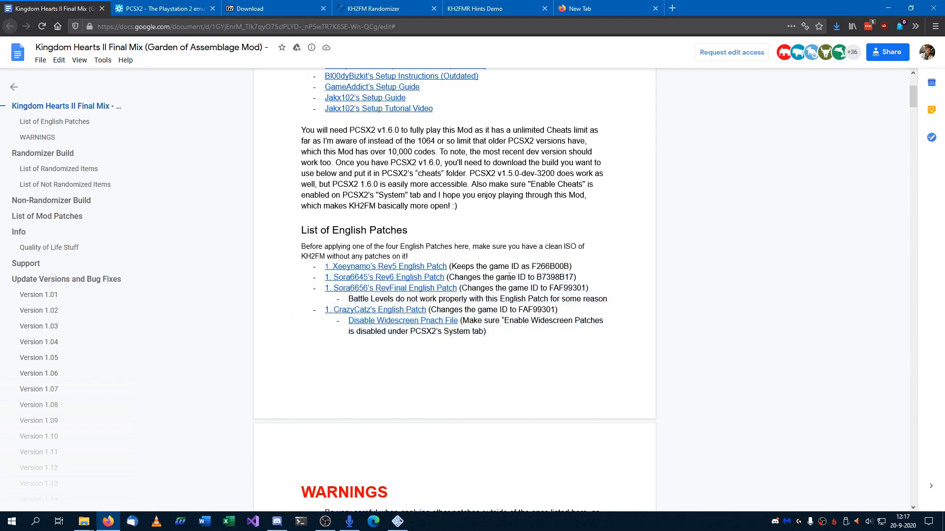
drag(573, 267, 299, 269)
drag(298, 316, 592, 340)
click(592, 339)
drag(321, 266, 573, 267)
click(597, 265)
drag(531, 325, 328, 311)
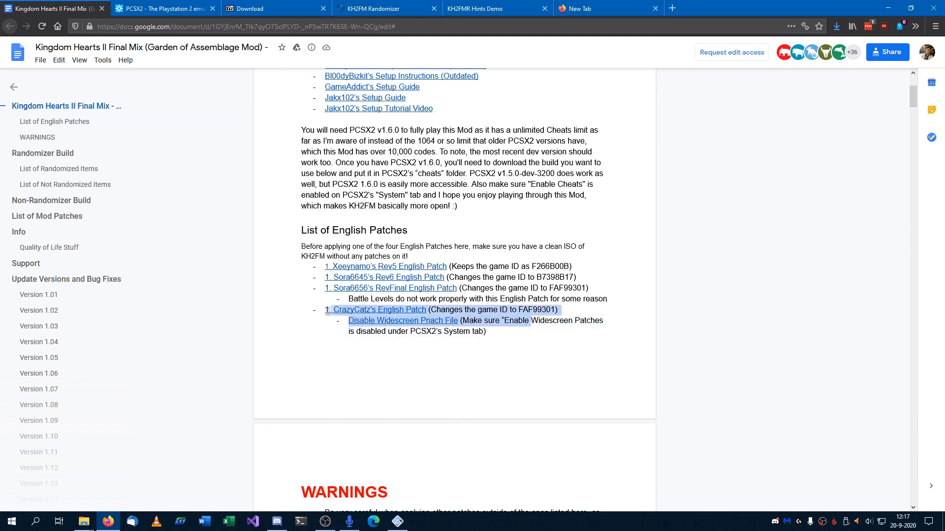
Open the Google Drive page of CrazyCatz's English Patch from the document and close it again
click(340, 307)
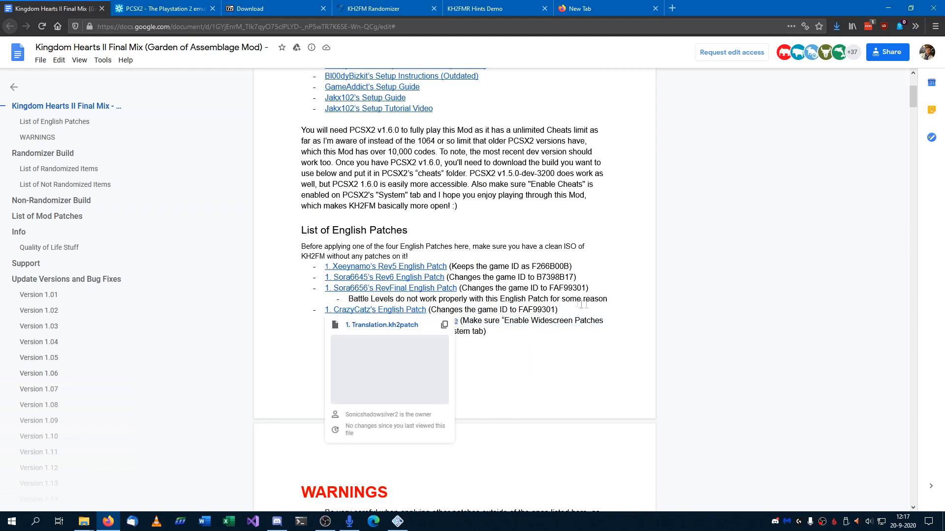
click(382, 325)
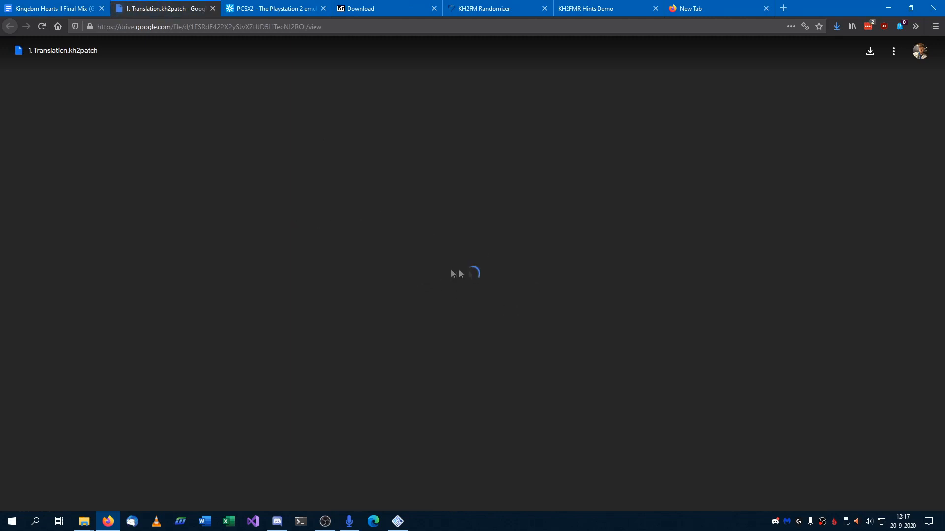
click(212, 8)
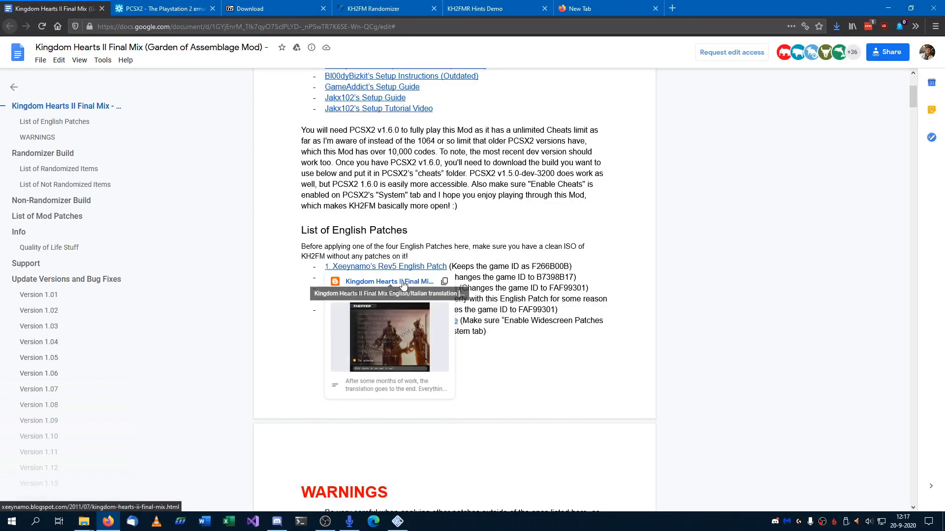
Open the Xeeynamo's Rev5 English Patch blog page, follow its KH2FM English rev5 download link to MEGA and close that page
click(404, 286)
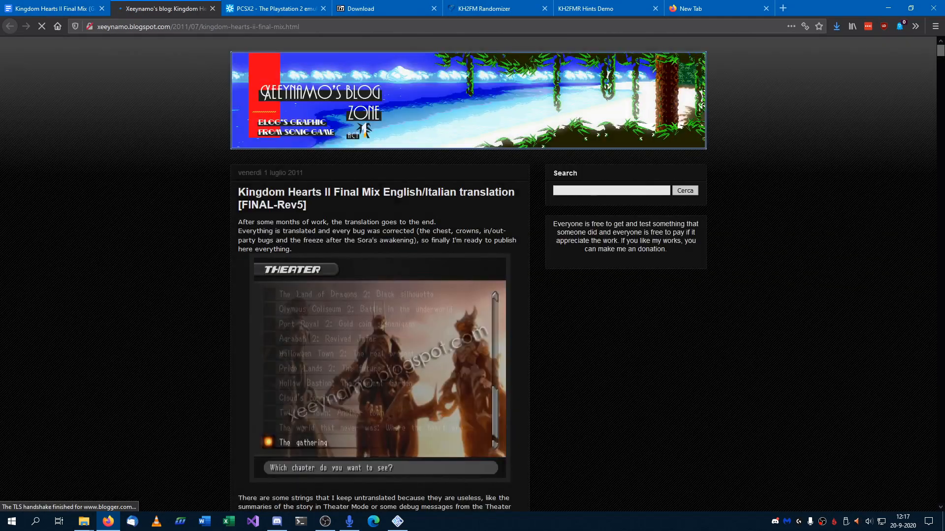
scroll(223, 177, down, 10)
scroll(227, 193, down, 6)
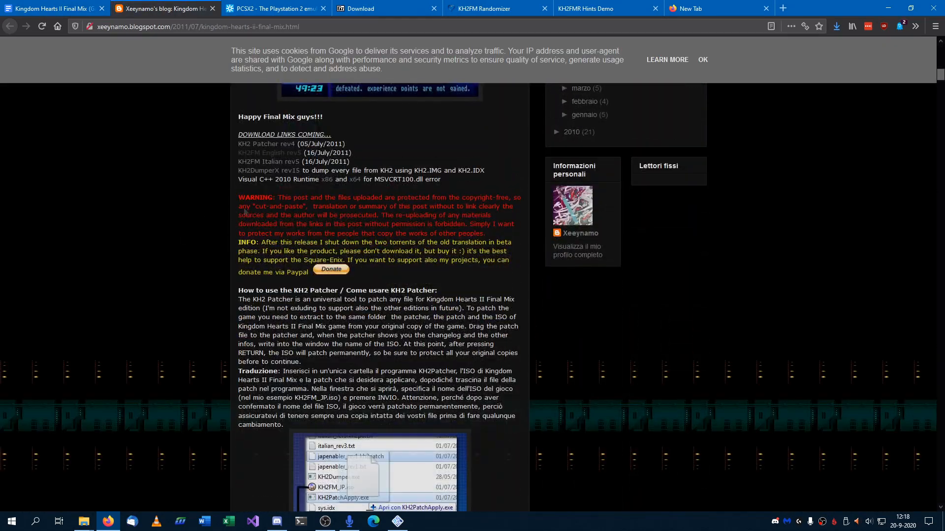
click(266, 158)
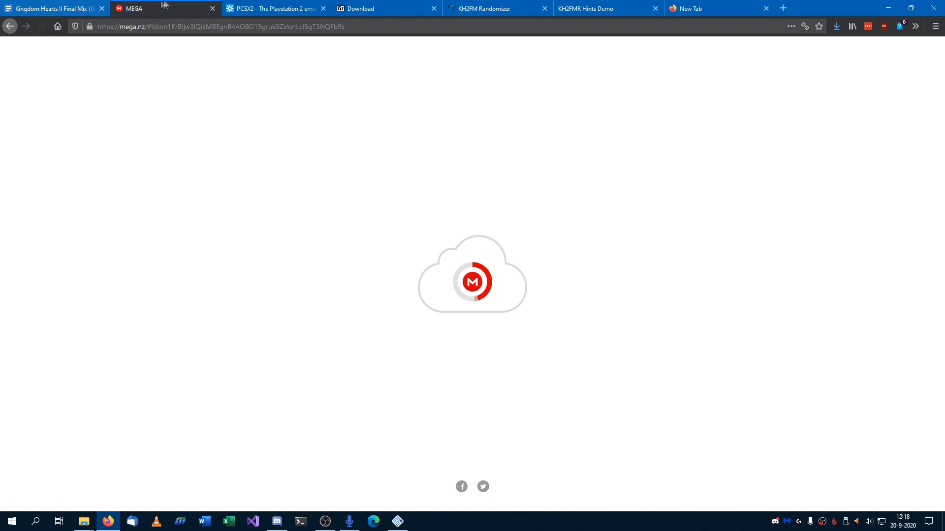
click(212, 9)
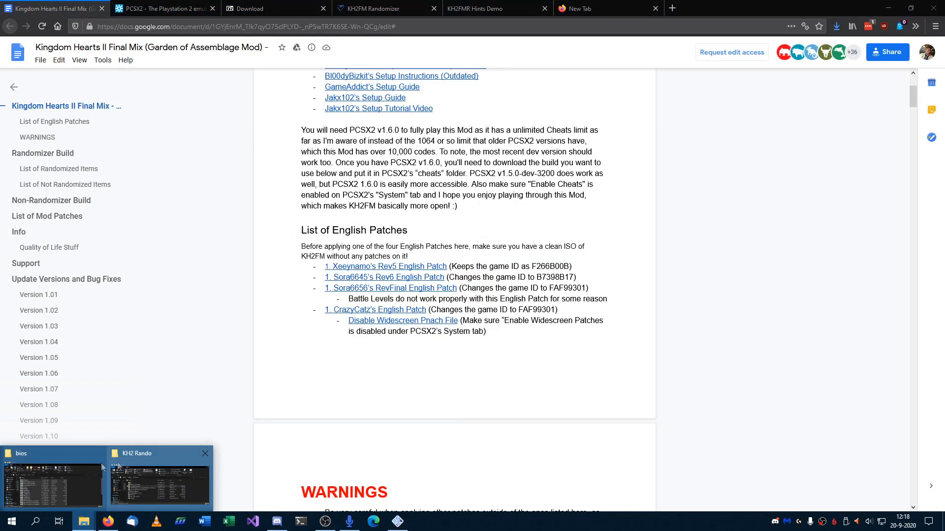
Return to the KH2 Rando folder with the bios folder window out of the way and select GOA_Crazycatz00_All_In_One.kh2patch
click(96, 524)
click(85, 521)
click(56, 479)
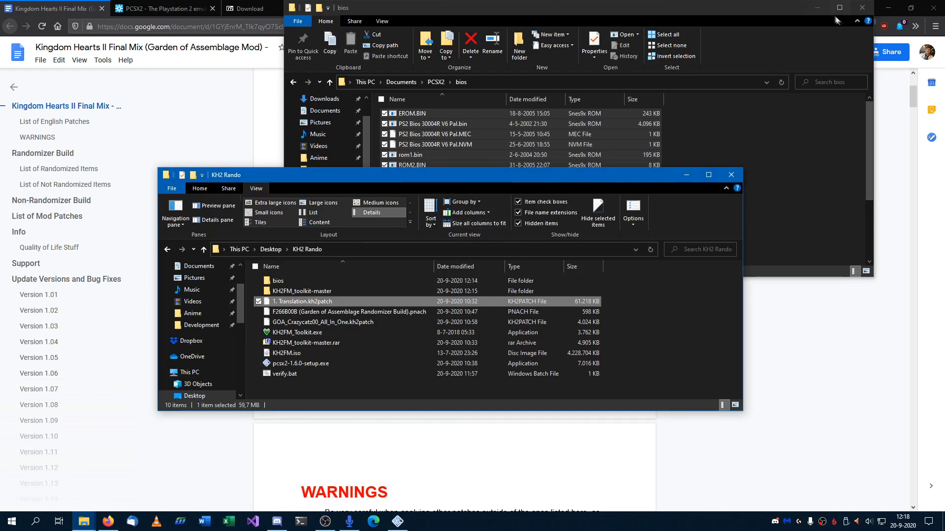
click(862, 8)
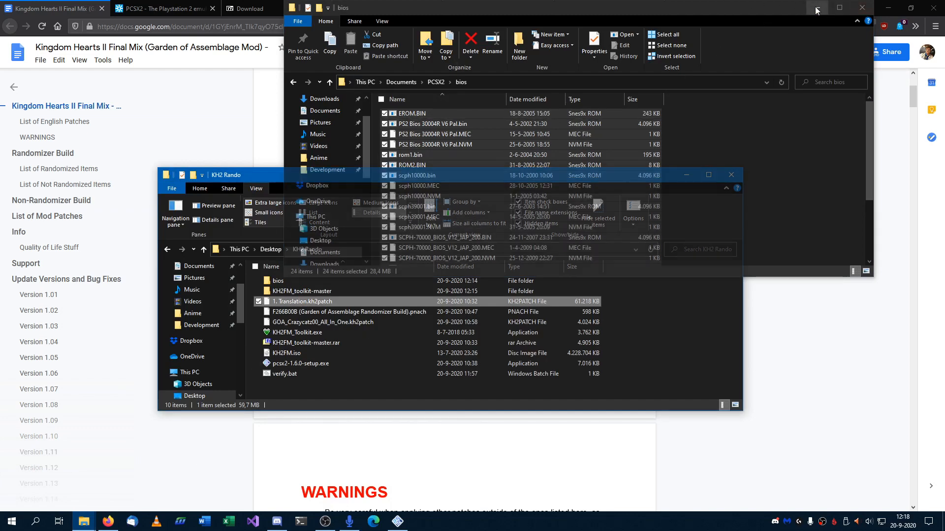
click(310, 303)
click(366, 291)
click(375, 303)
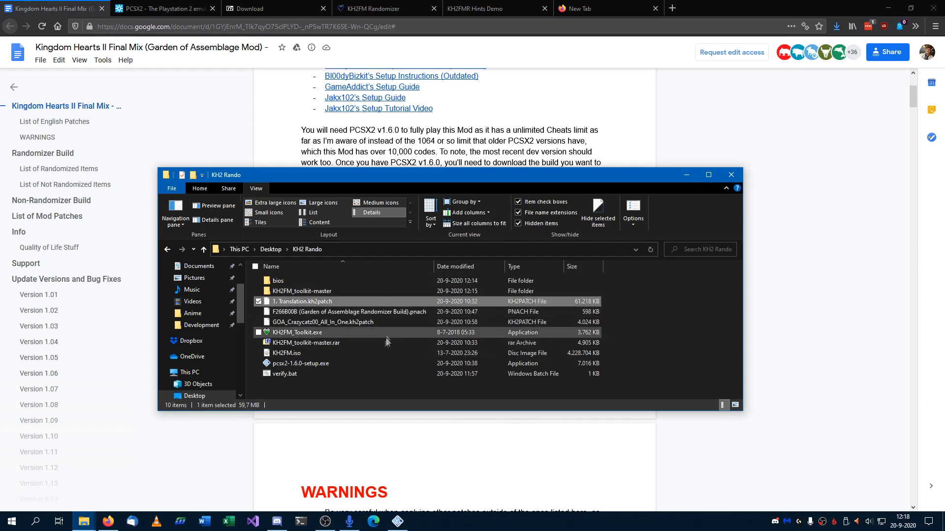
click(358, 323)
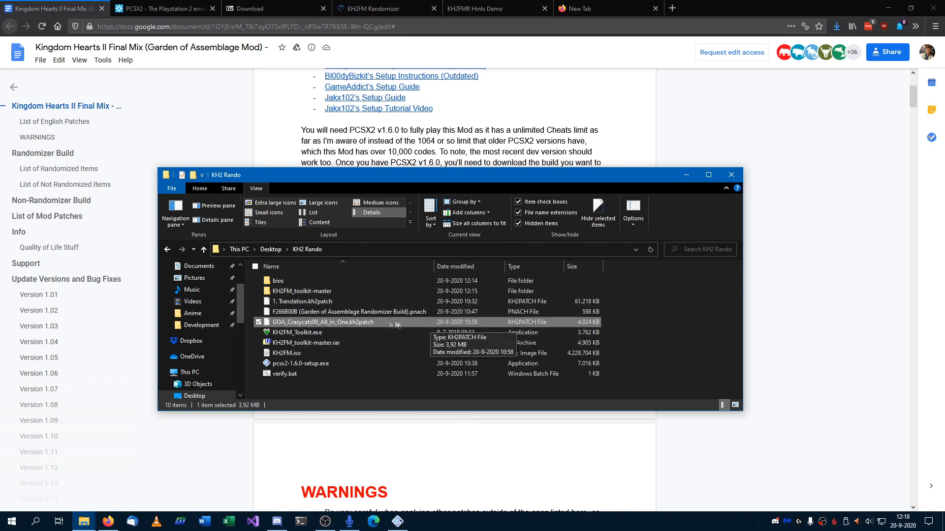
Switch to Discord and examine the All-in-one patches post in the resources channel, then return to the channel's start
click(276, 521)
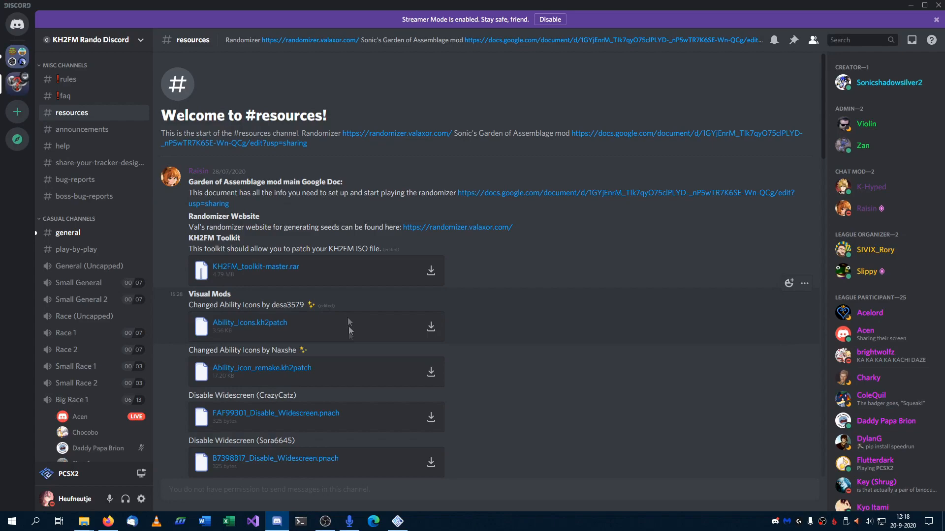
scroll(349, 331, down, 10)
scroll(419, 312, down, 15)
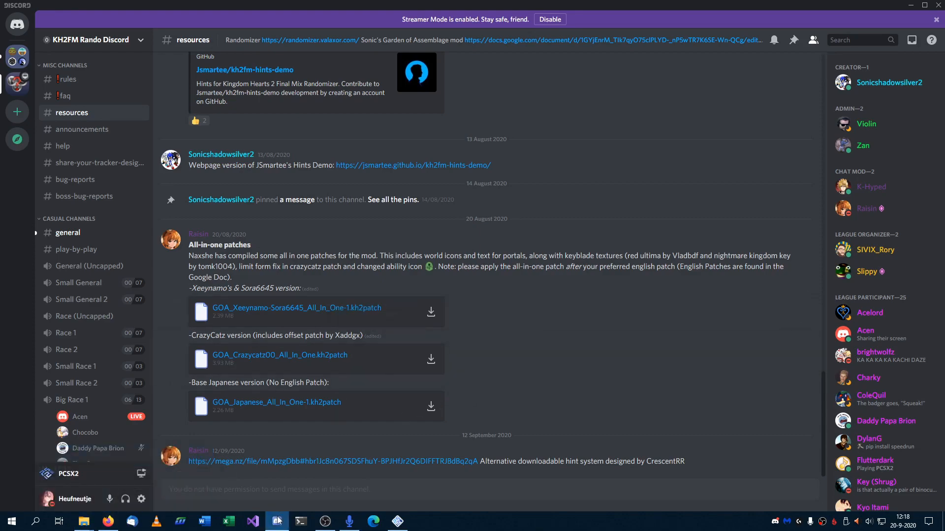
scroll(369, 347, up, 15)
scroll(346, 272, up, 6)
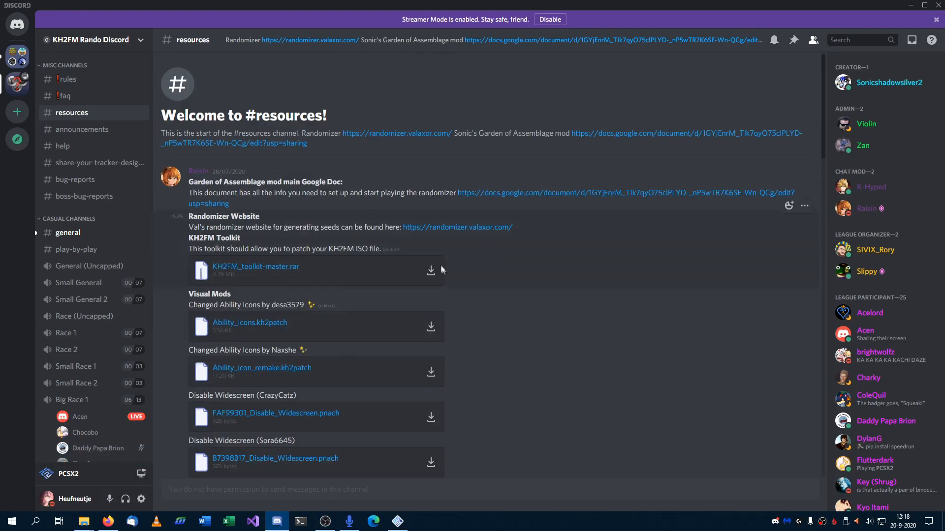
Examine the Visual Mods files listed in the resources channel, from the ability icon patches to the Disable Widescreen files
scroll(497, 373, down, 3)
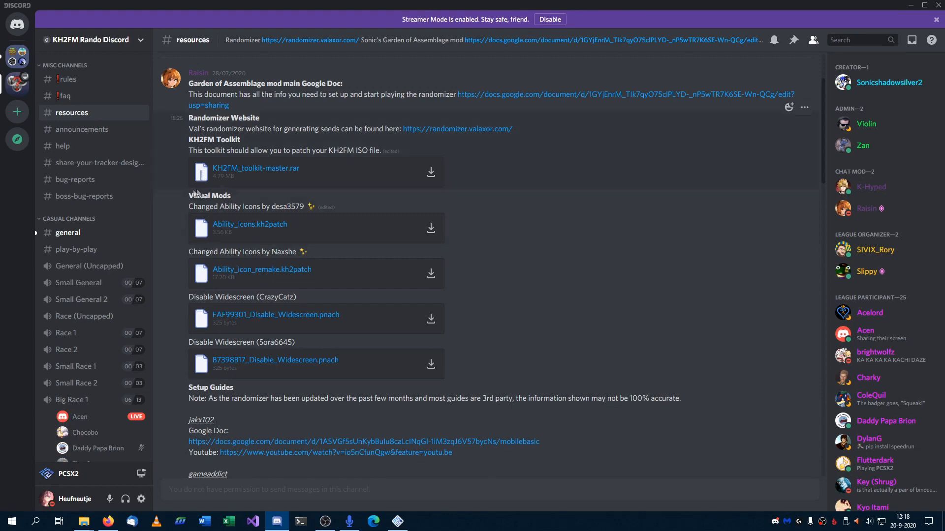
drag(187, 196, 465, 365)
click(465, 367)
scroll(423, 295, up, 1)
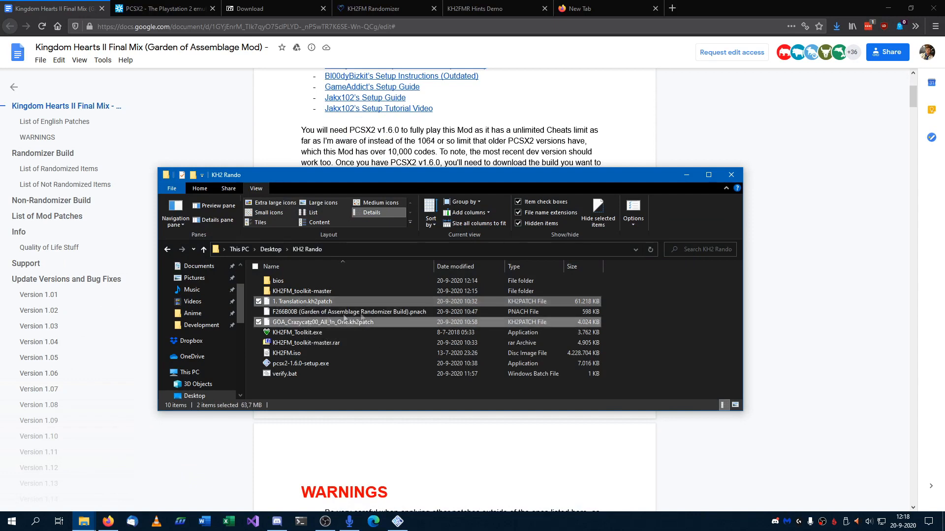
Load 1. Translation.kh2patch and GOA_Crazycatz00_All_In_One.kh2patch from the KH2 Rando folder together into KH2FM_Toolkit.exe and maximize its console
ctrl+click(312, 302)
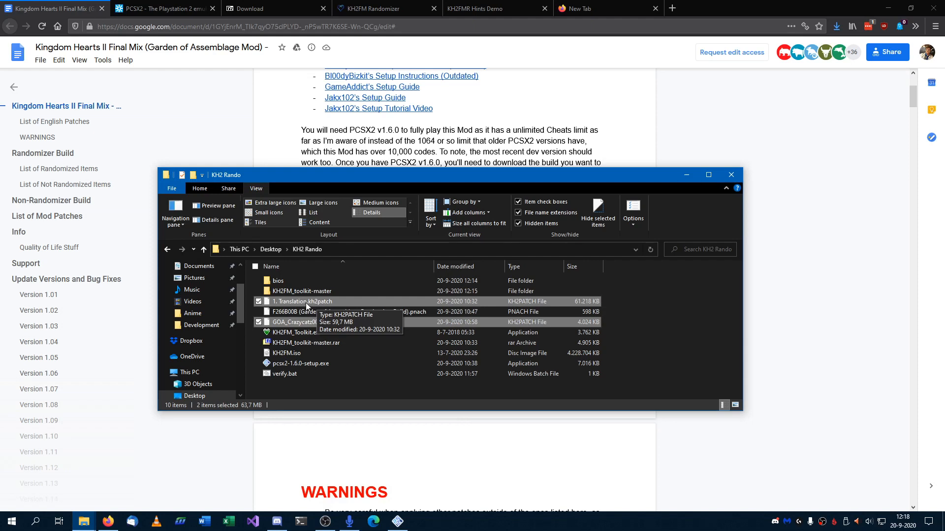
drag(337, 304, 355, 332)
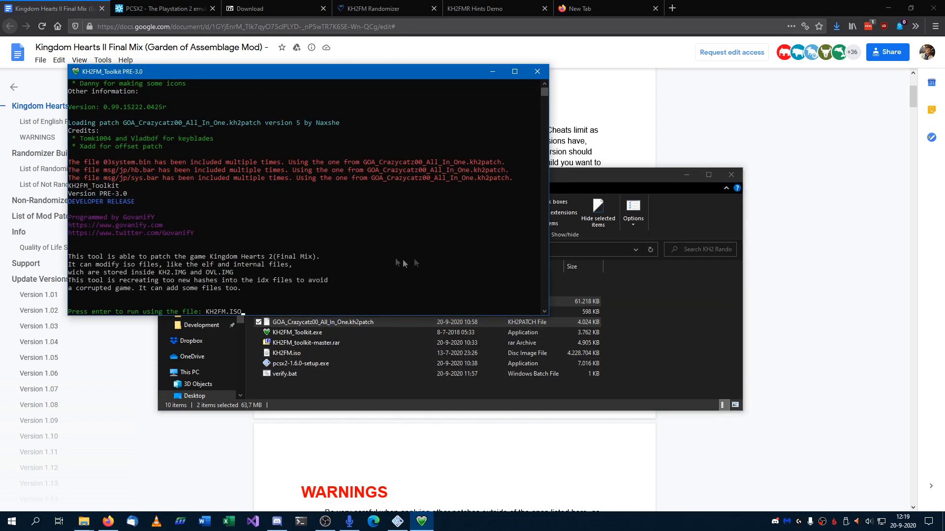
click(514, 71)
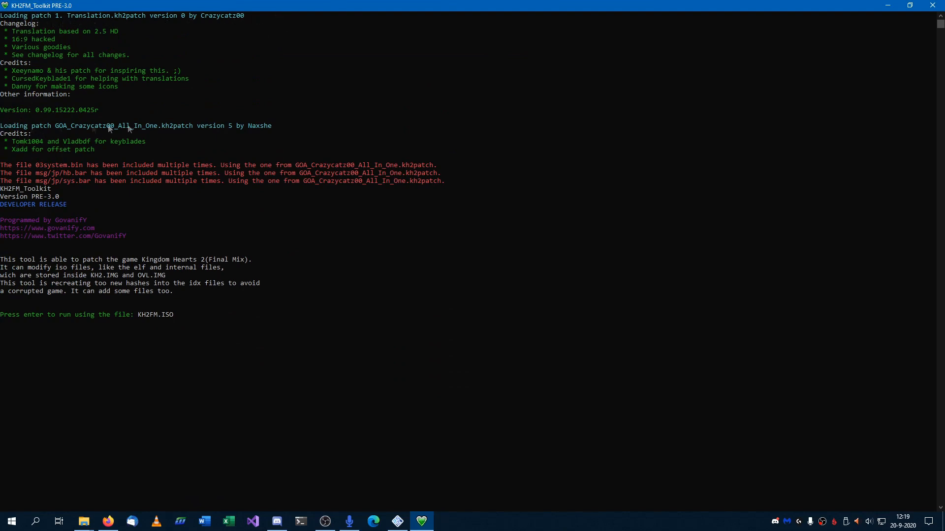
Run the toolkit's patching on KH2FM.ISO, exit the console when it is done and select KH2FM.NEW.ISO in the KH2 Rando folder
click(239, 325)
key(Escape)
key(Return)
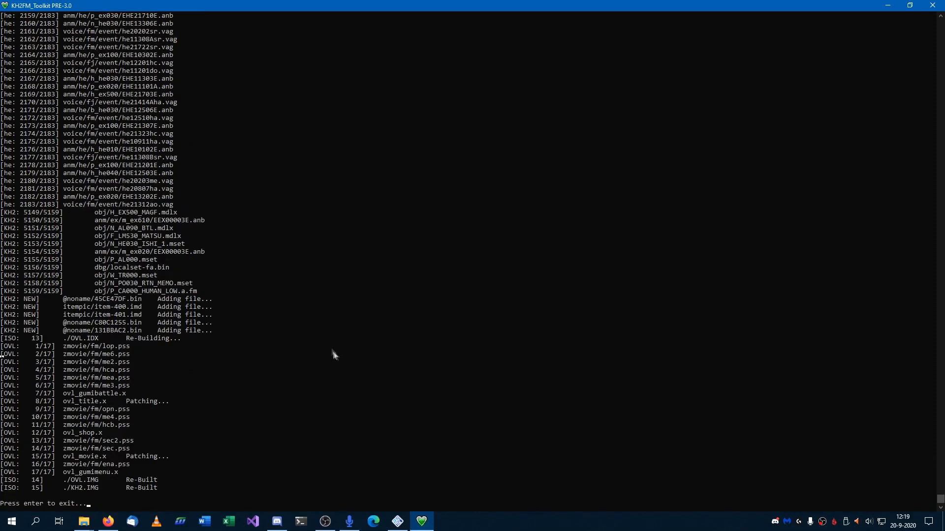
key(Return)
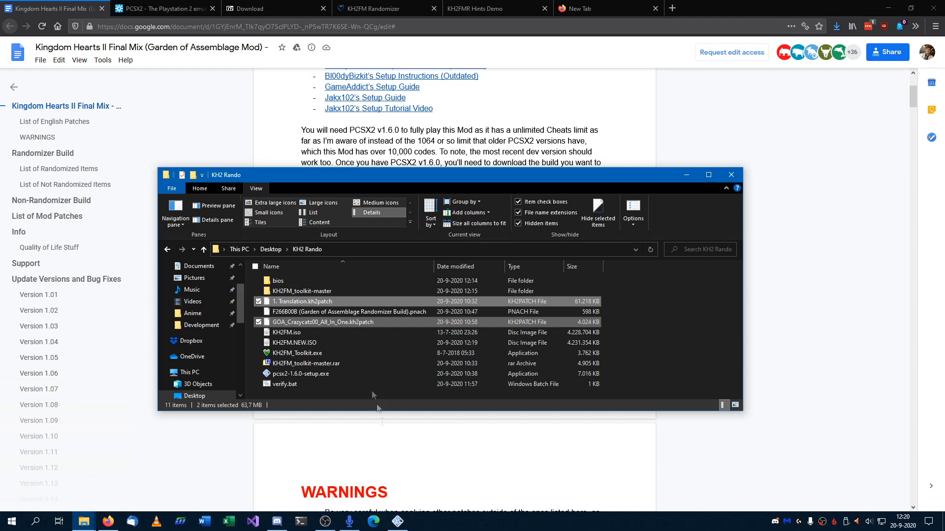
click(307, 342)
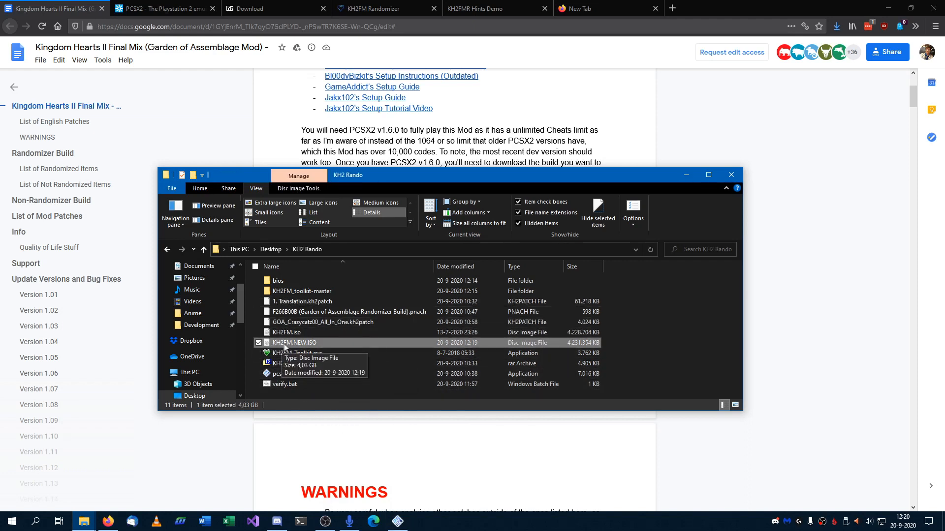
Switch to PCSX2 and select KH2FM.NEW.ISO as the disc image
double_click(305, 344)
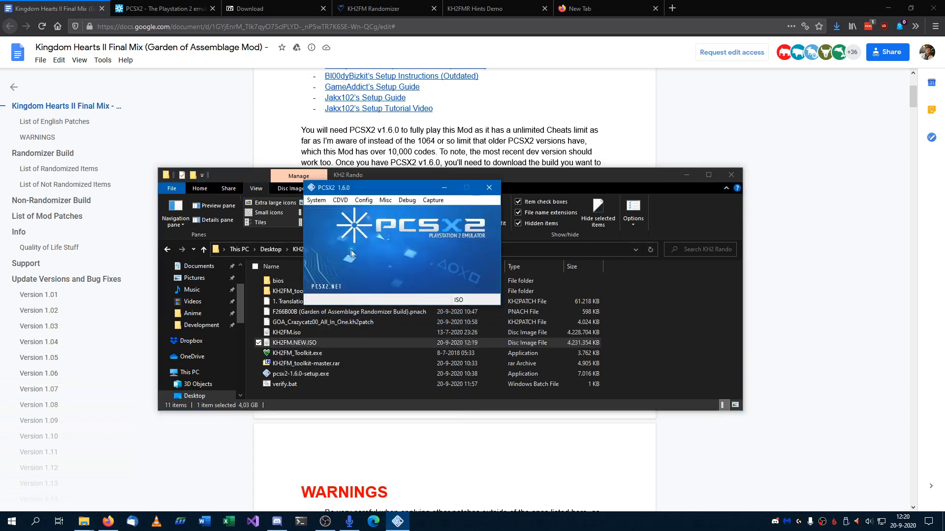
click(340, 200)
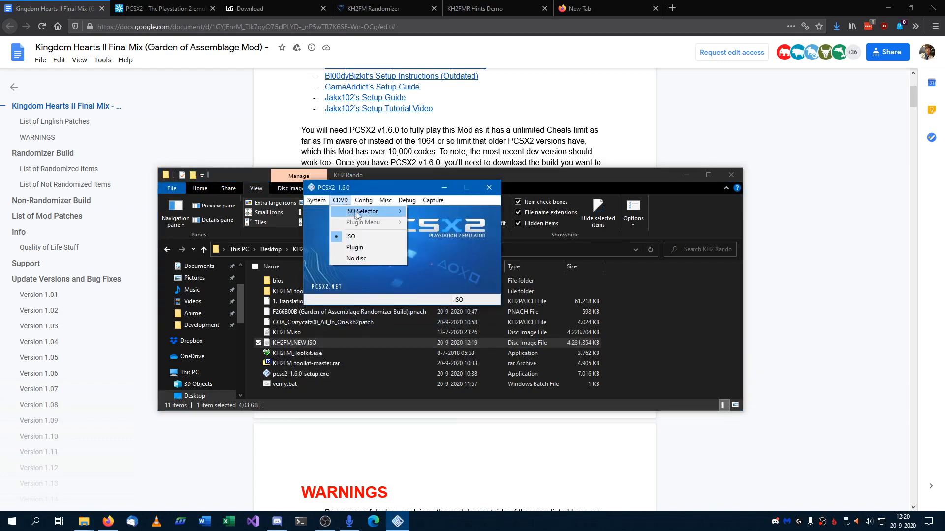
mouse_move(355, 211)
click(448, 227)
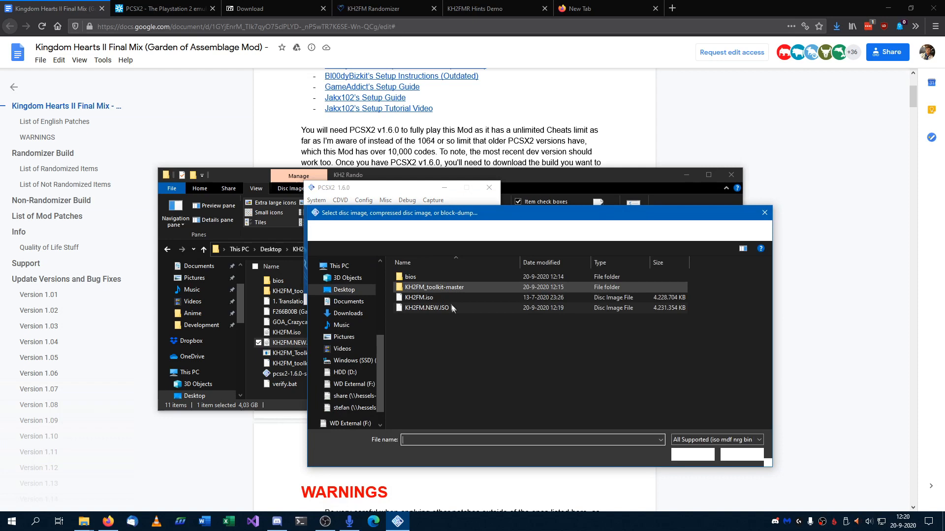
double_click(448, 308)
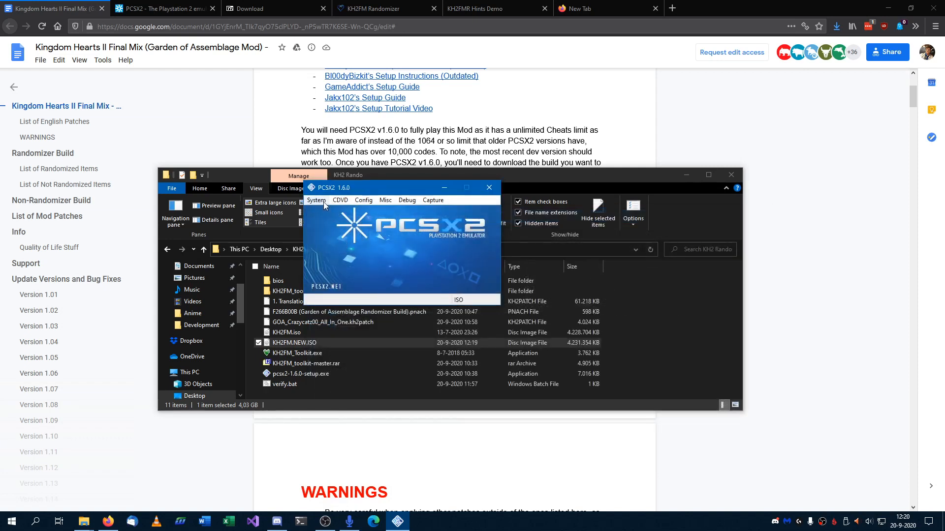
Fast-boot the selected ISO, move the game window clear of the upper edge and pause the emulation
click(321, 200)
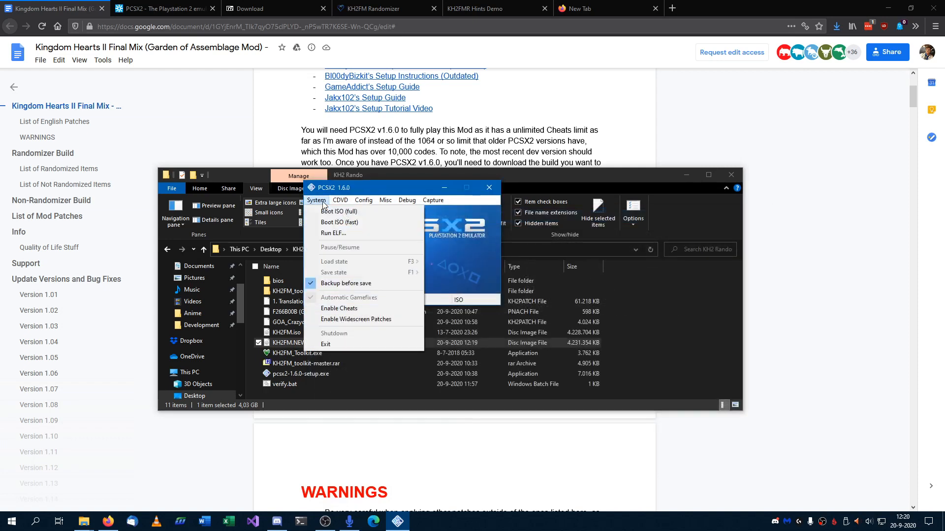
click(359, 226)
drag(245, 89, 410, 129)
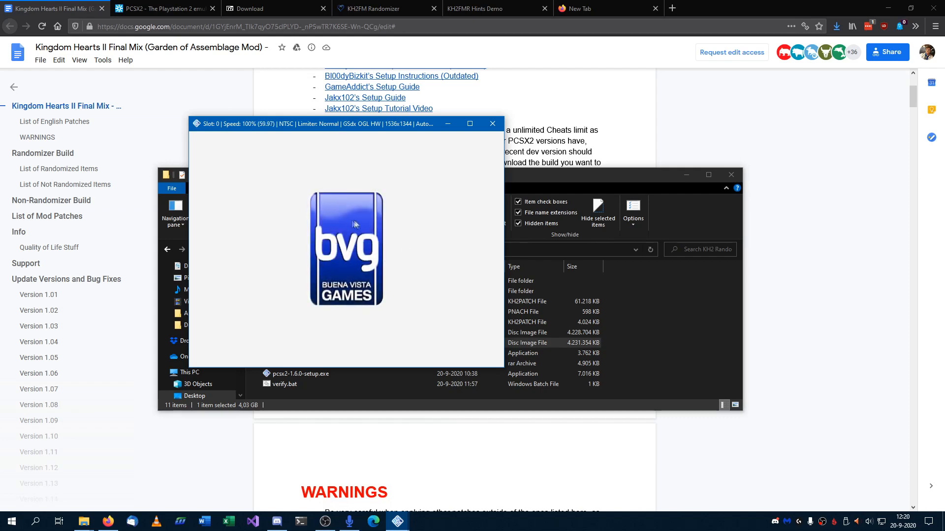
key(Escape)
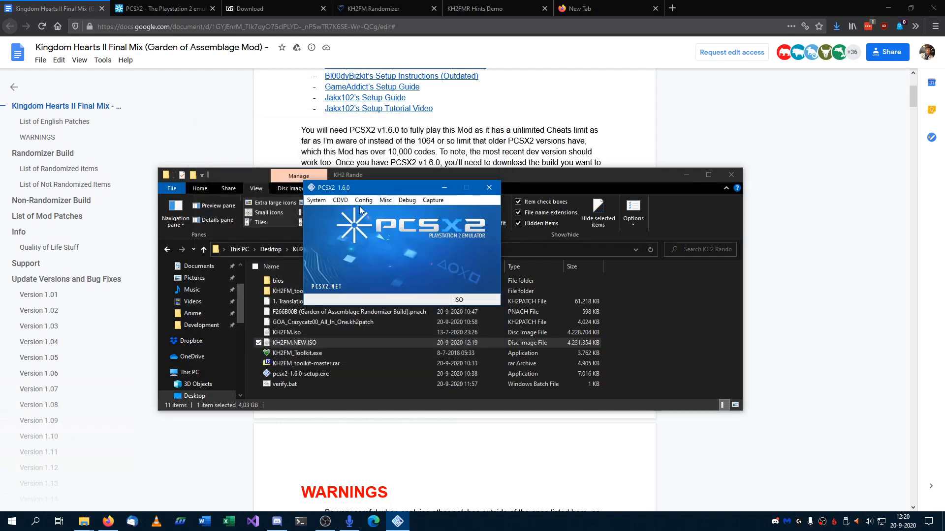
In the GS window settings, set the aspect ratio to Widescreen (16:9) and the custom window width to 1280, and apply the changes
click(363, 201)
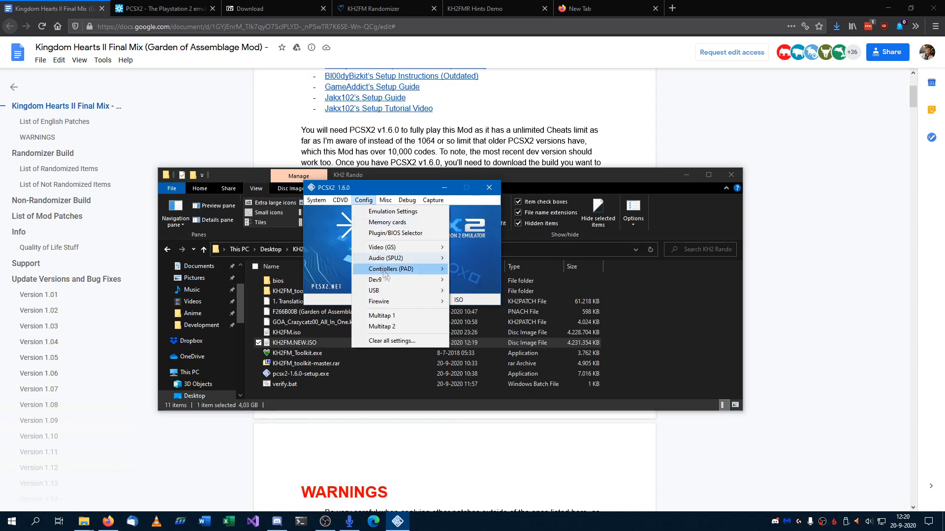
mouse_move(378, 247)
click(498, 273)
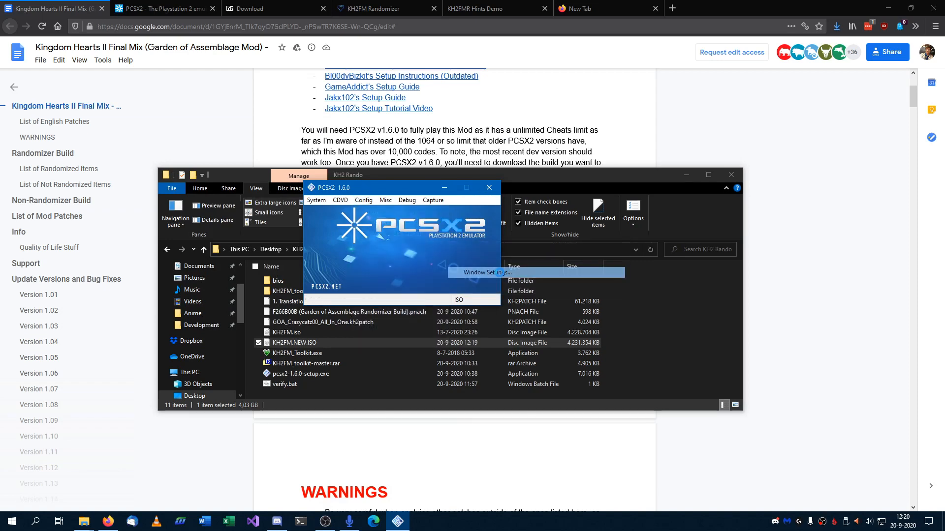
click(518, 157)
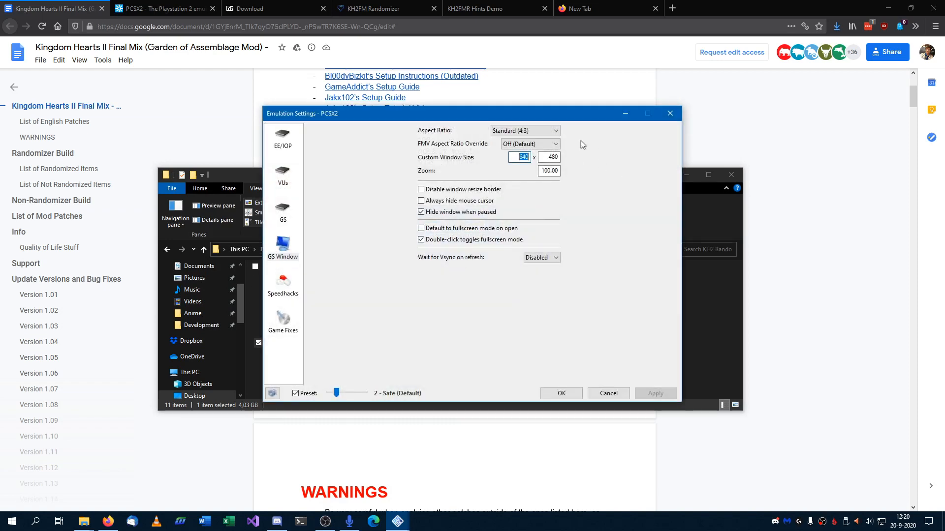
click(546, 131)
click(521, 155)
text(1)
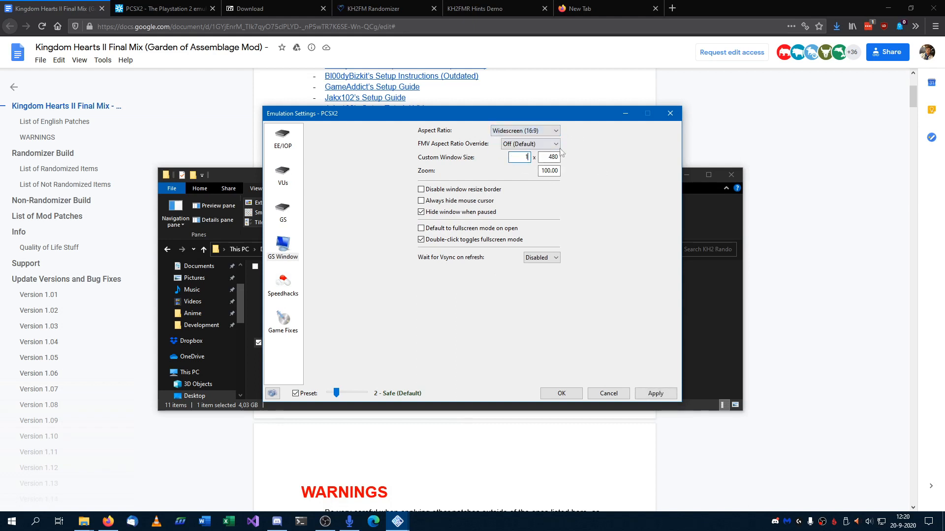
text(280)
click(666, 396)
click(562, 394)
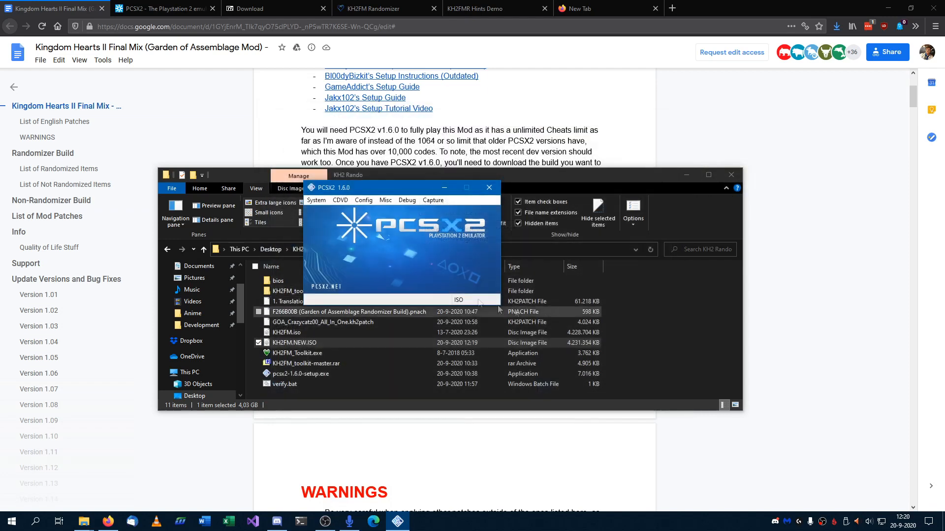
Move the PCSX2 window aside and show the file link under Randomizer Build in the Garden of Assemblage document
drag(371, 188, 508, 231)
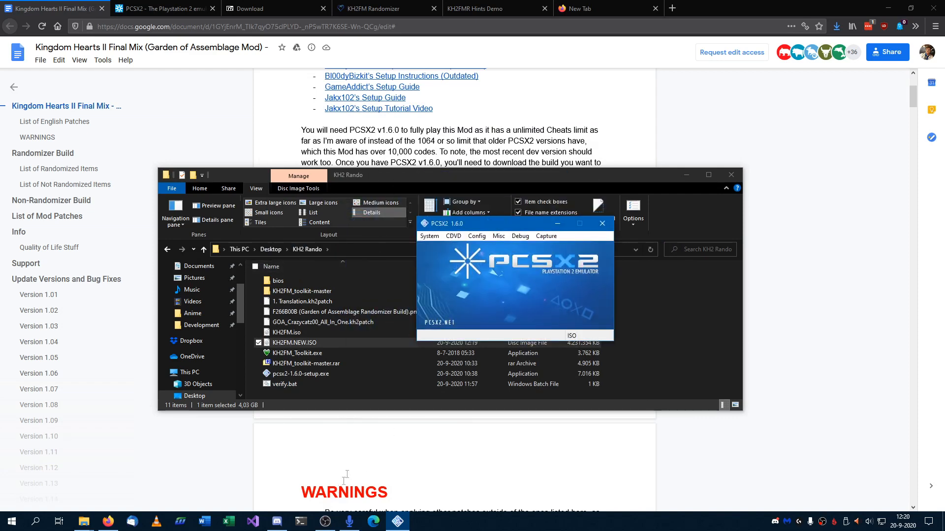
click(319, 398)
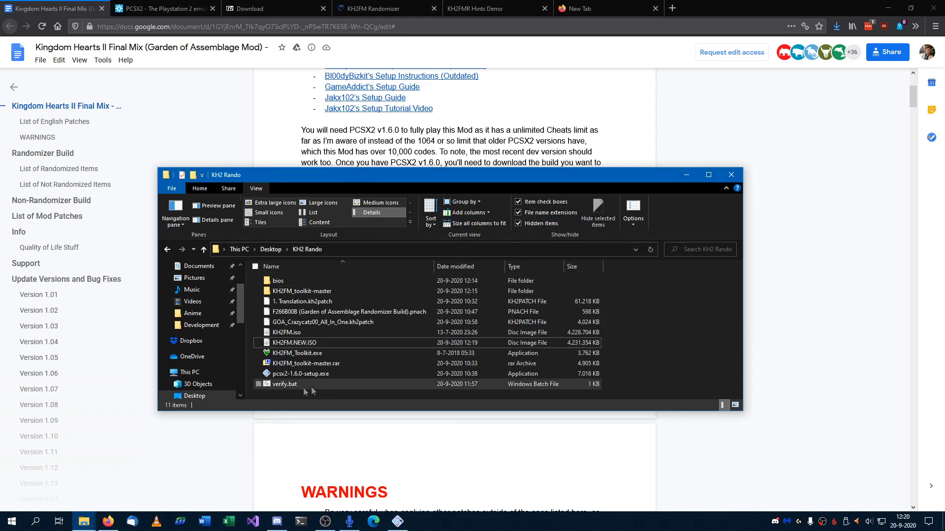
click(410, 296)
scroll(410, 296, down, 15)
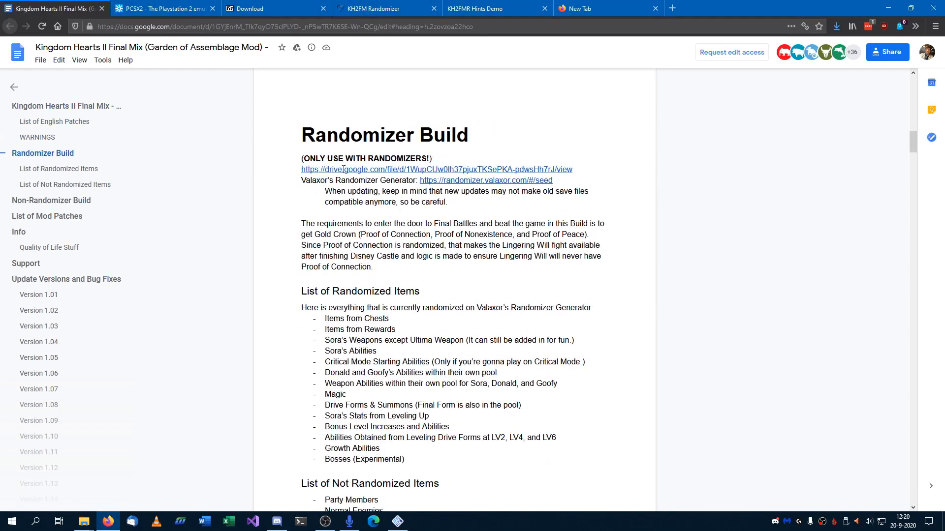
click(394, 169)
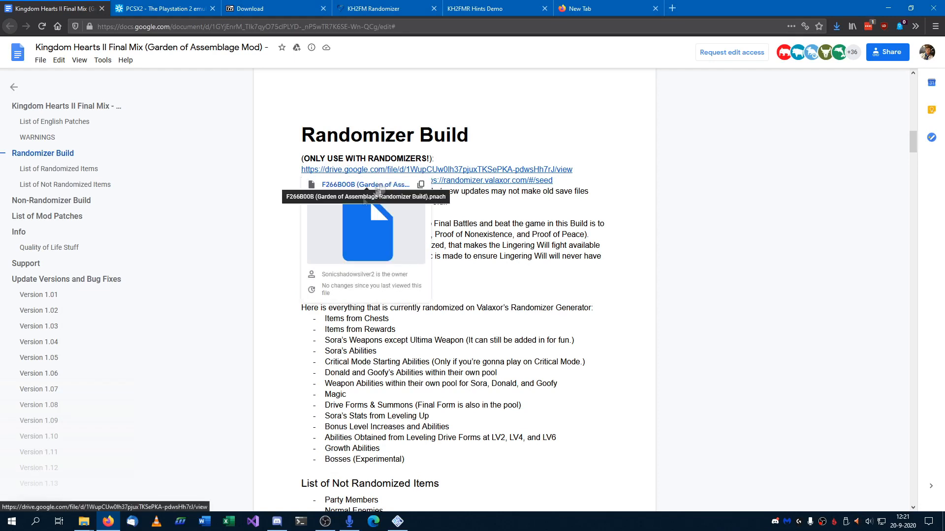
Switch to the KH2 Rando folder and select F266B00B (Garden of Assemblage Randomizer Build).pnach
mouse_move(84, 524)
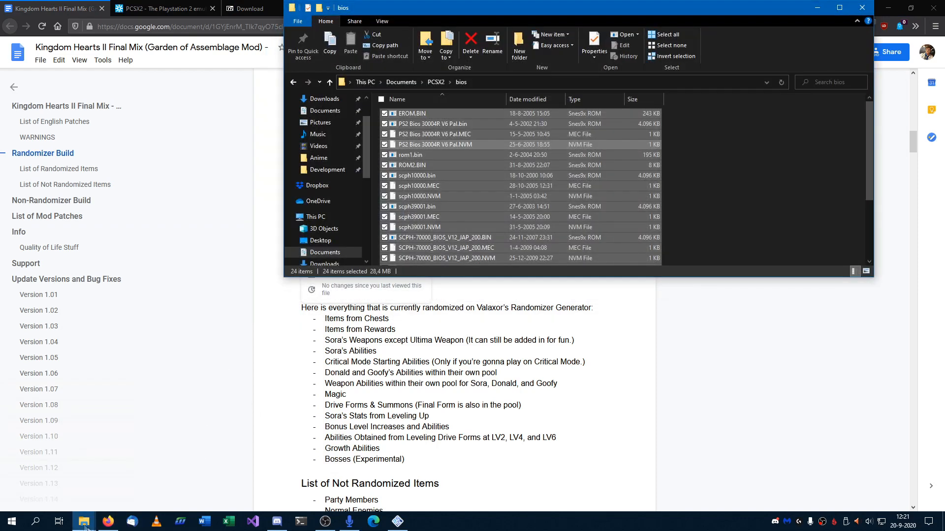
click(151, 456)
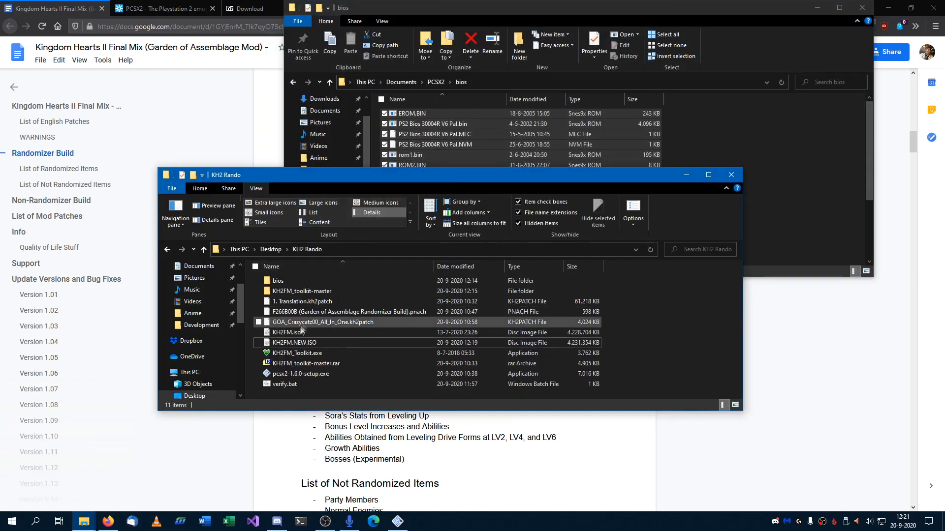
click(336, 312)
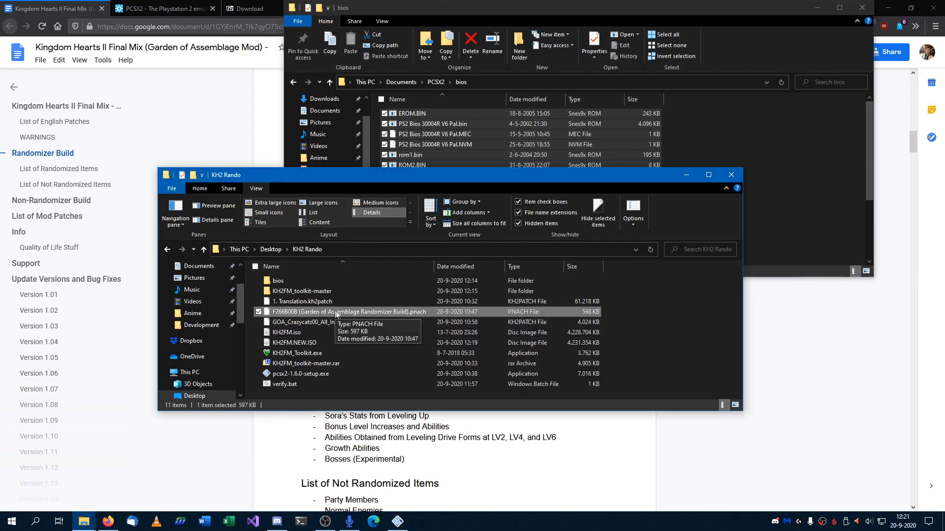
Return to List of English Patches in the Garden of Assemblage document and highlight the game ID given for CrazyCatz's English Patch
click(517, 444)
scroll(492, 352, up, 10)
scroll(487, 362, up, 5)
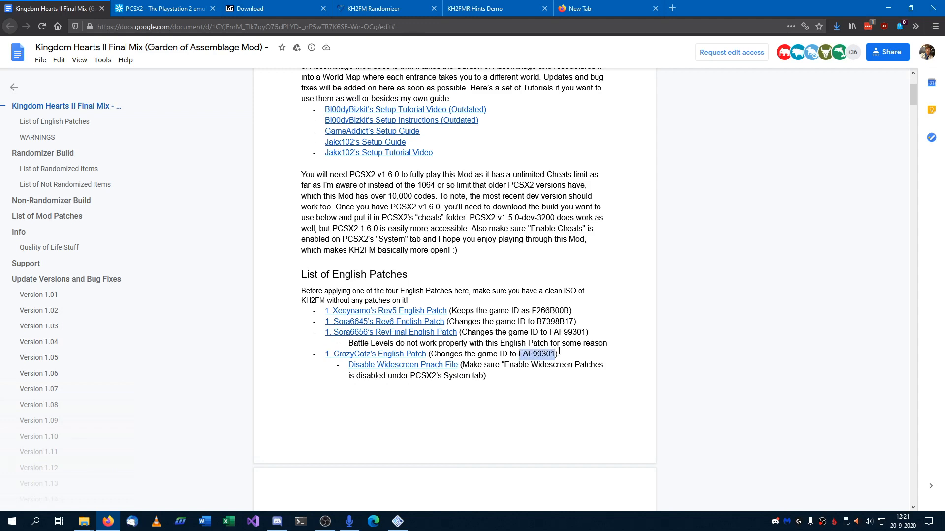
Rename the randomizer build file in the KH2 Rando folder to FAF99301 (Garden of Assemblage Randomizer Build).pnach
click(84, 522)
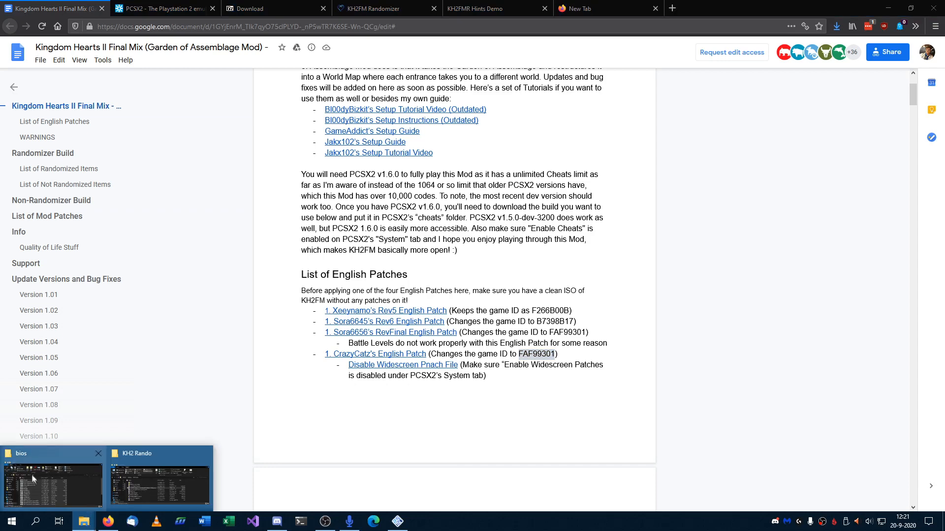
mouse_move(93, 507)
click(143, 479)
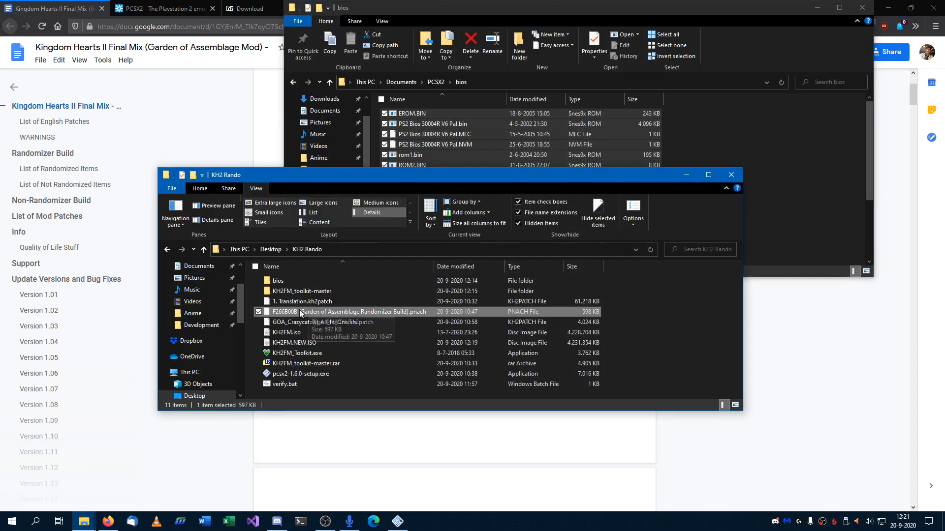
click(300, 312)
double_click(286, 311)
text(FAF99301)
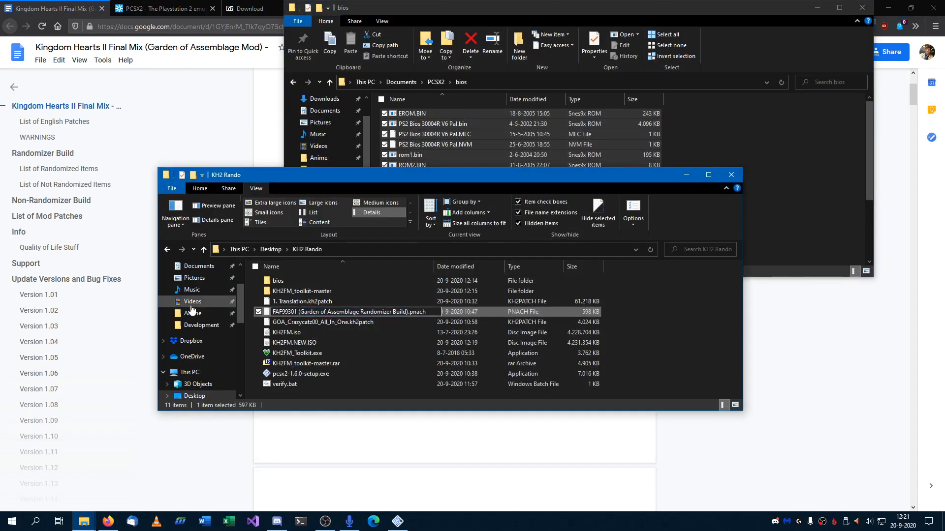
key(Return)
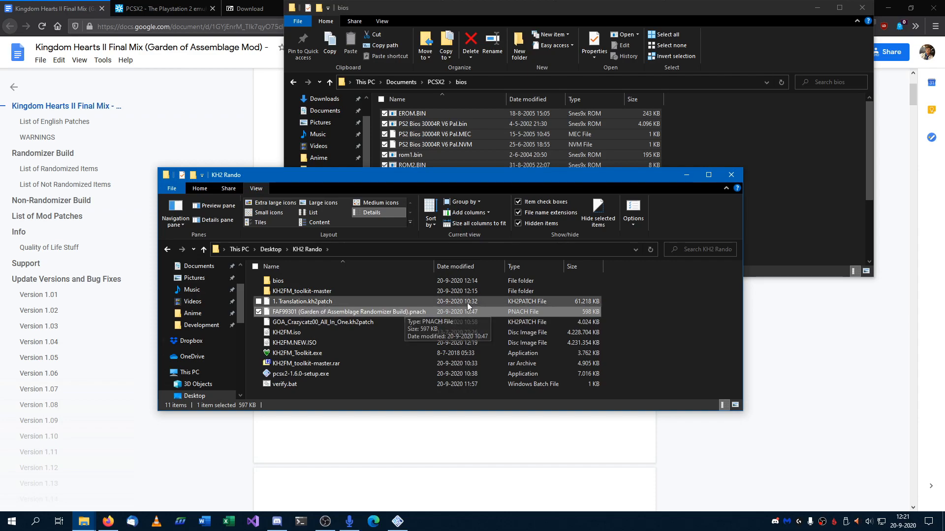
Move the renamed pnach file from the KH2 Rando folder into the cheats folder under Documents > PCSX2
drag(465, 176, 456, 148)
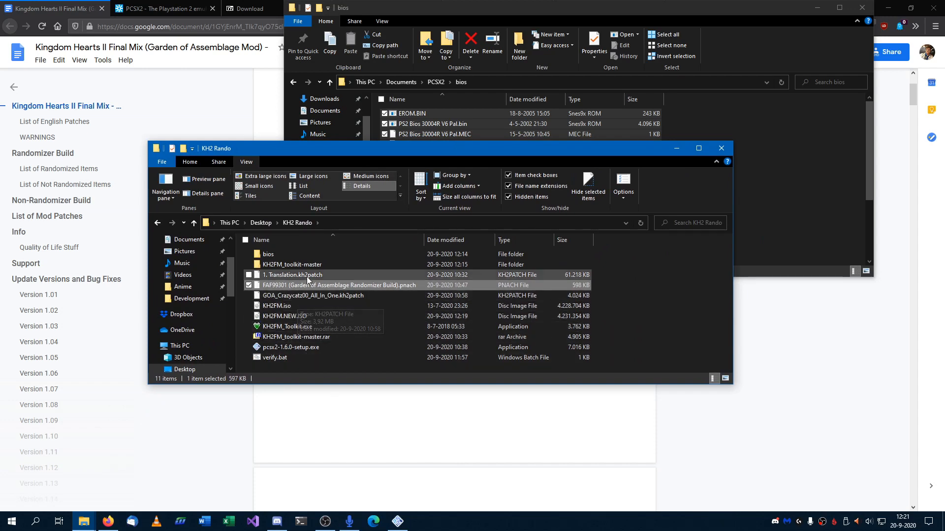
click(442, 95)
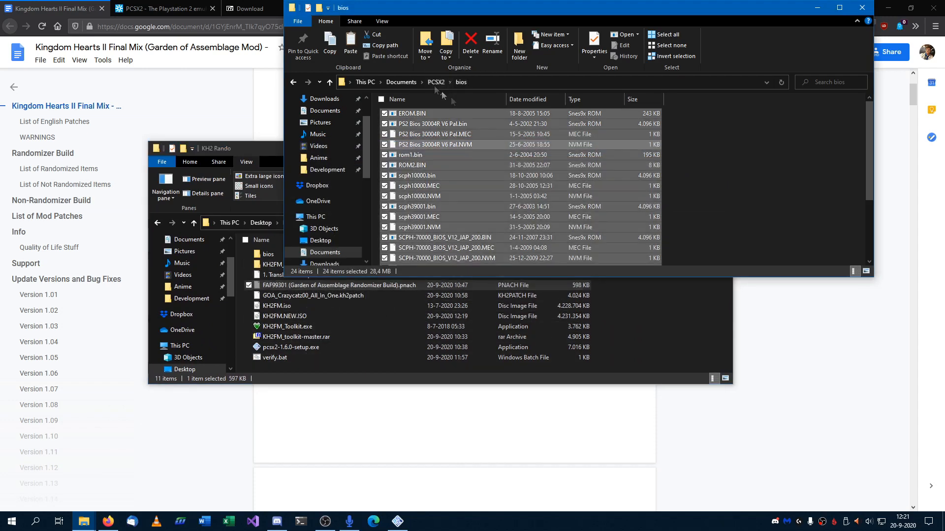
click(436, 82)
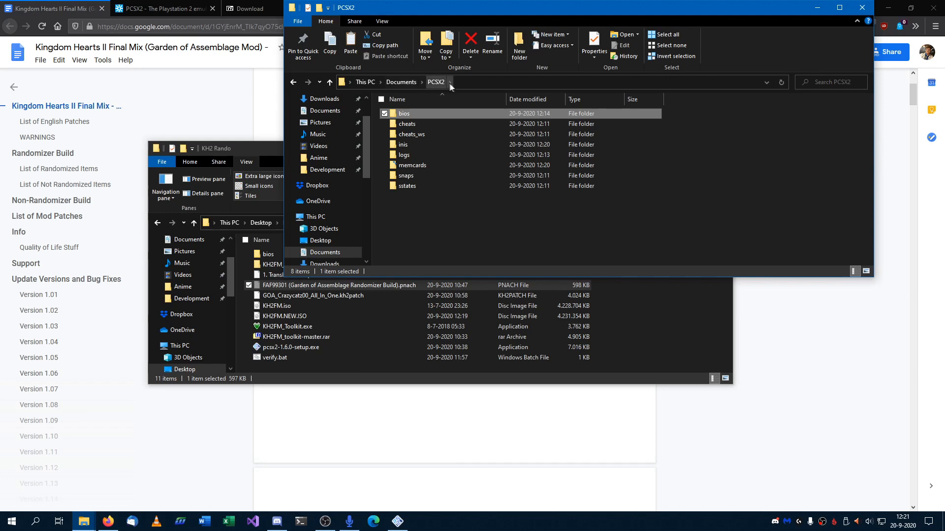
click(459, 219)
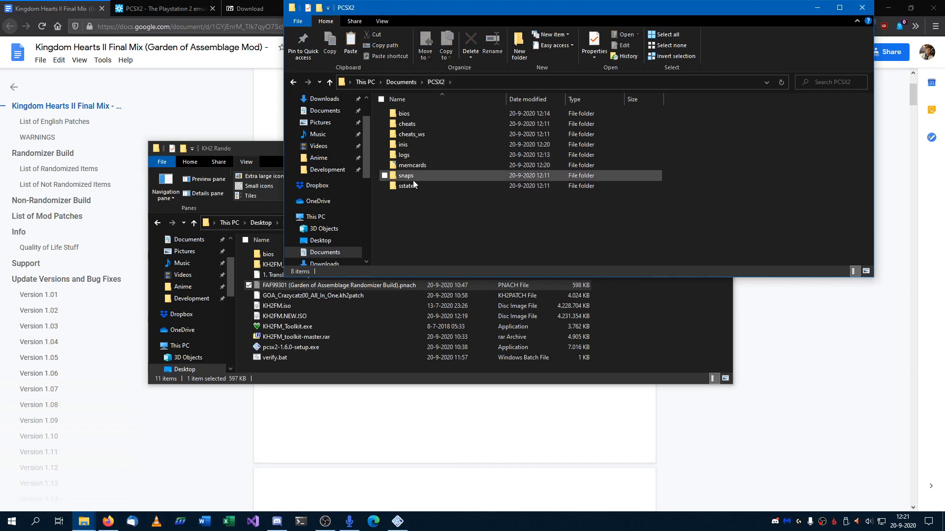
click(408, 126)
double_click(409, 126)
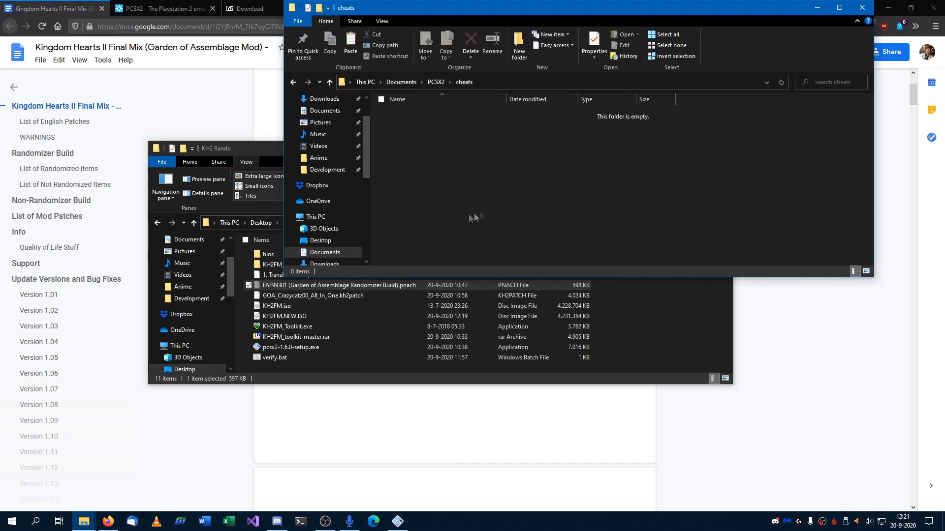
key(ctrl+v)
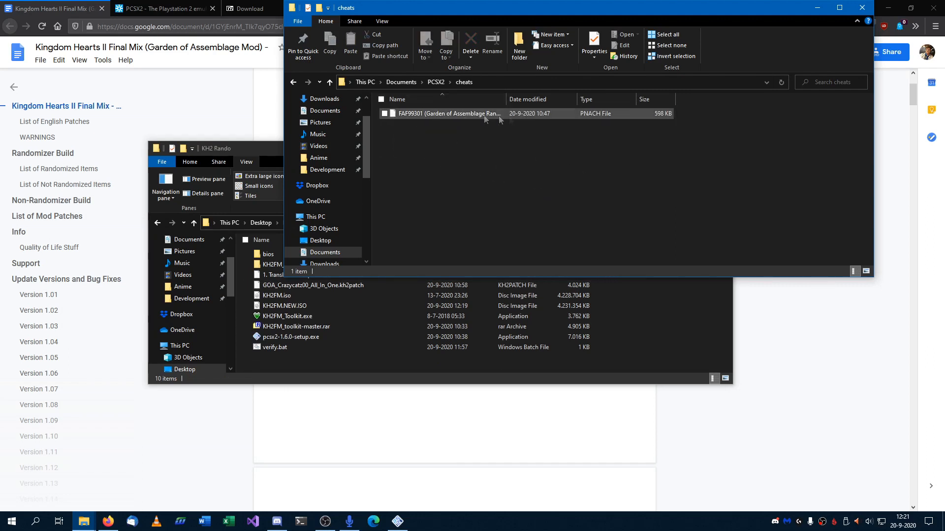
Switch to PCSX2, turn on Enable Cheats, check the setting and reposition the emulator window
click(398, 521)
click(429, 235)
click(456, 345)
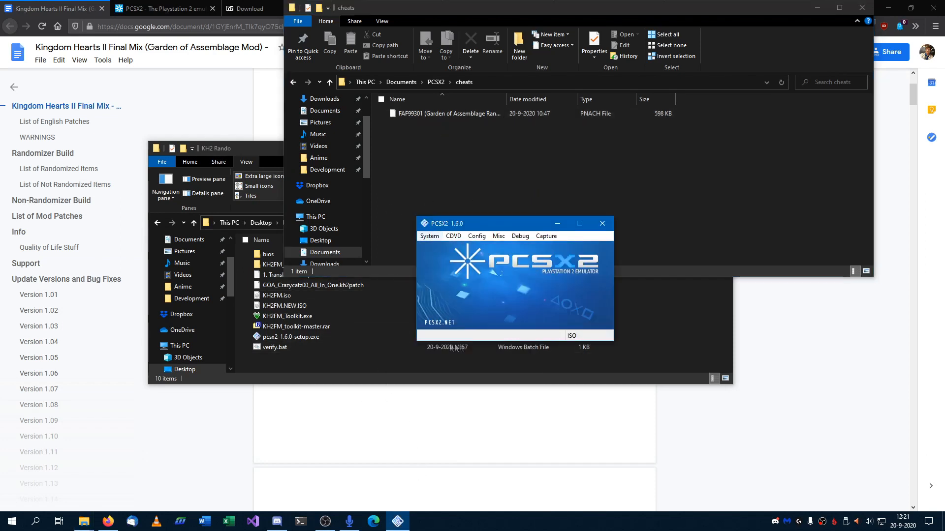
click(429, 235)
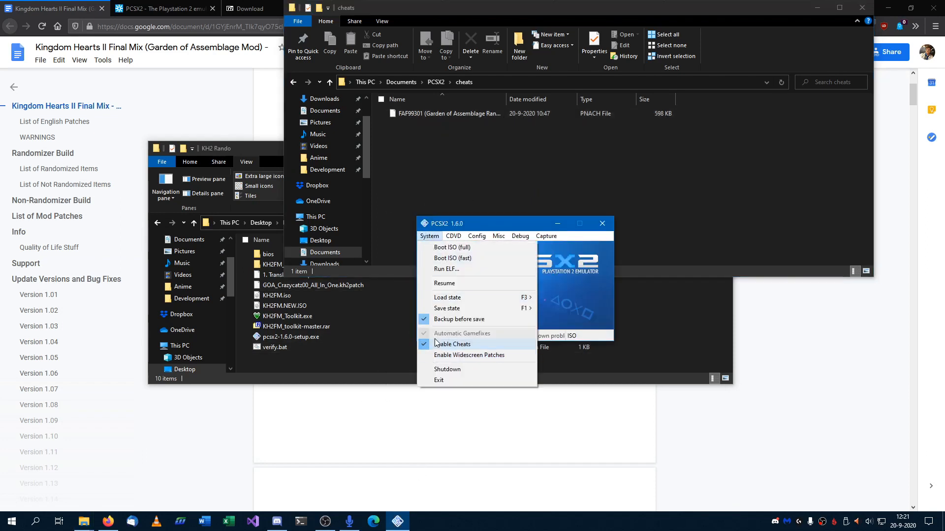
click(556, 286)
mouse_move(520, 221)
mouse_down()
mouse_move(452, 224)
mouse_move(513, 196)
mouse_move(525, 207)
mouse_move(458, 207)
mouse_up()
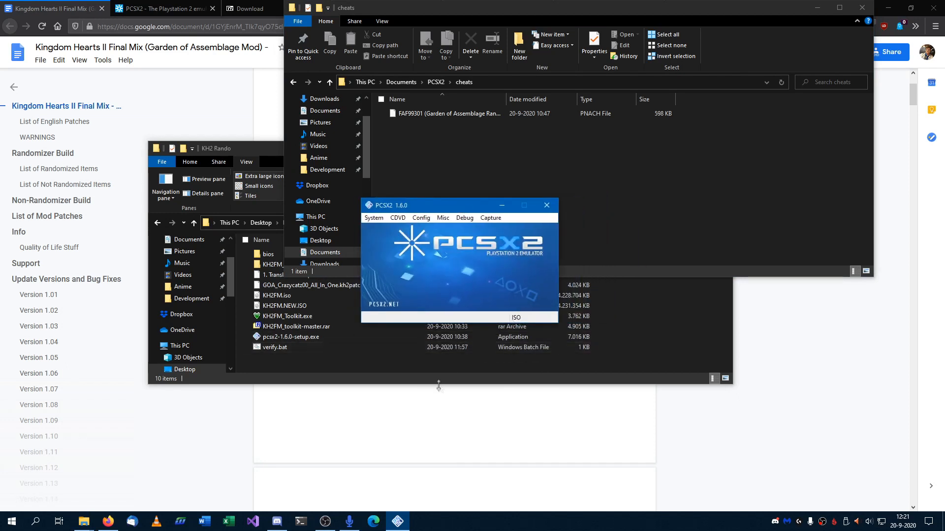
Check the resources channel in the KH2FM Rando Discord and open the KH2FM Randomizer site's settings in the browser
click(503, 404)
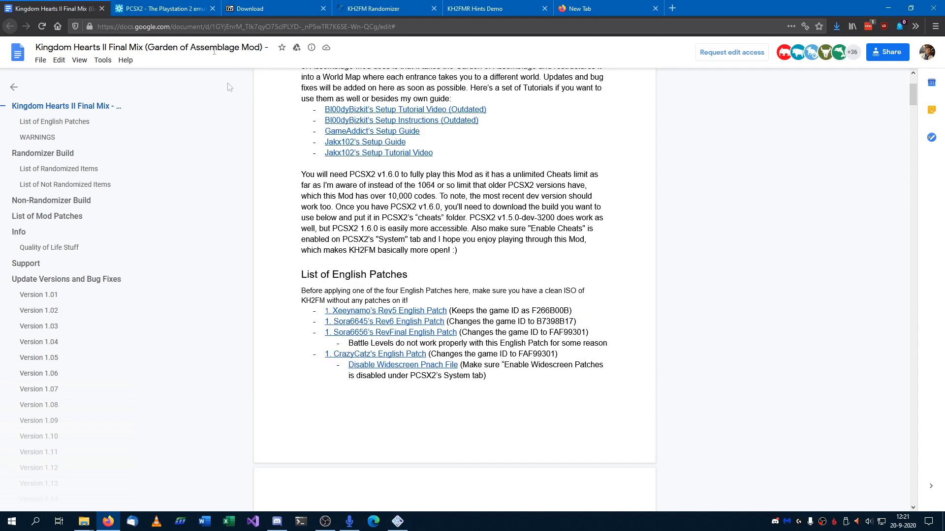
click(277, 521)
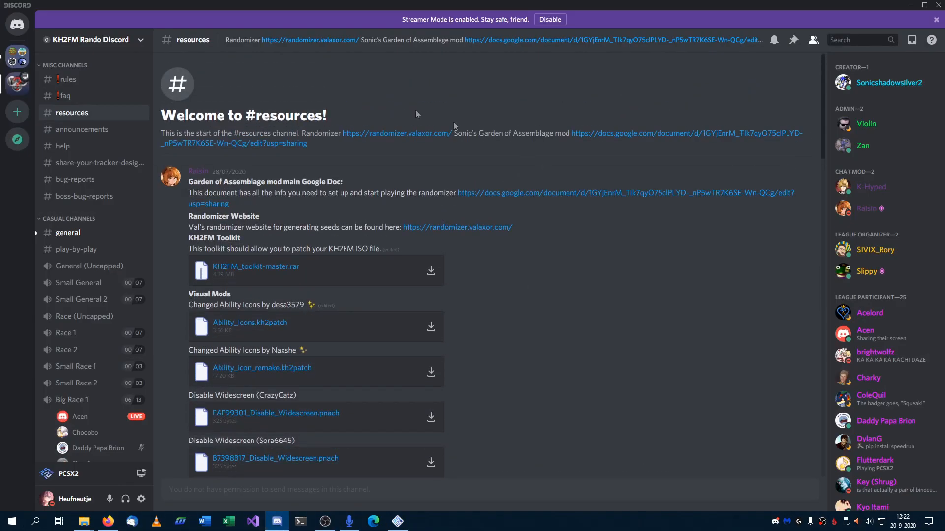
click(277, 523)
click(360, 4)
click(253, 29)
click(295, 201)
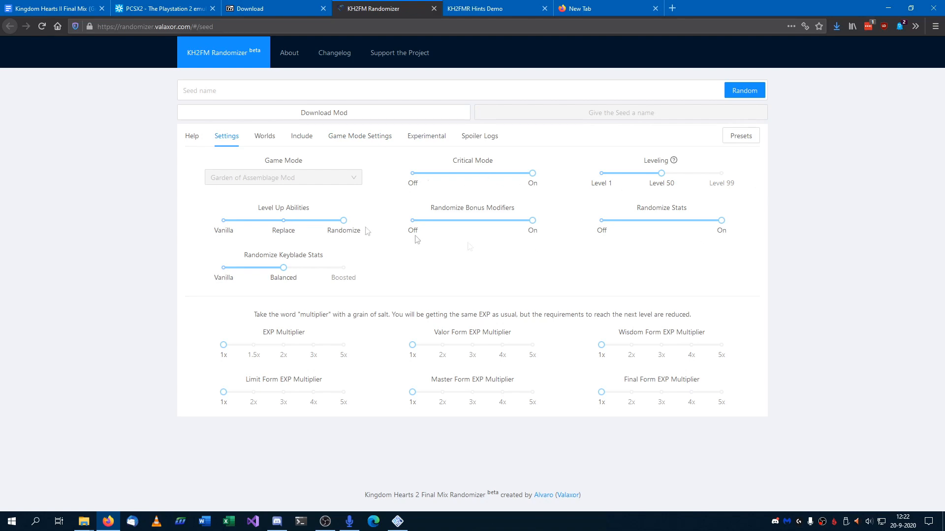
Read the randomizer's help text and review the Randomize Bonus Modifiers, Randomize Stats and Leveling settings
click(193, 137)
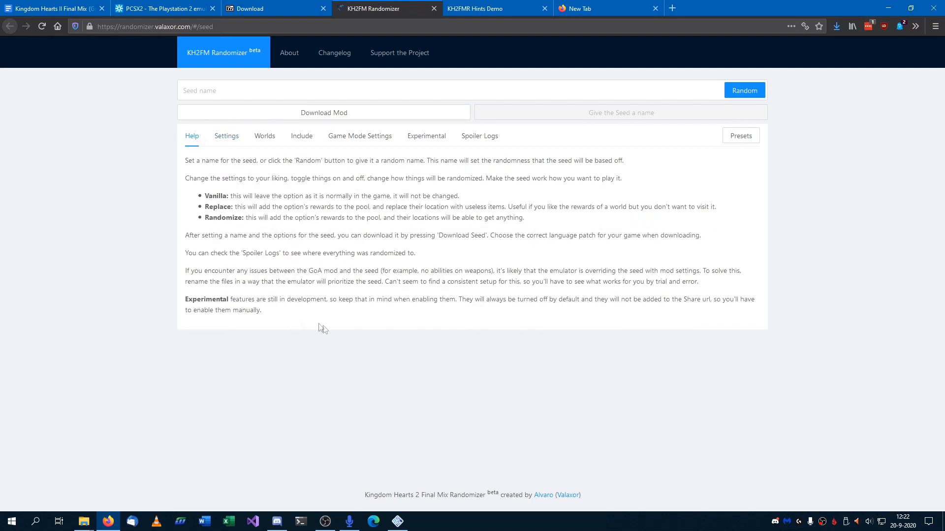
click(233, 141)
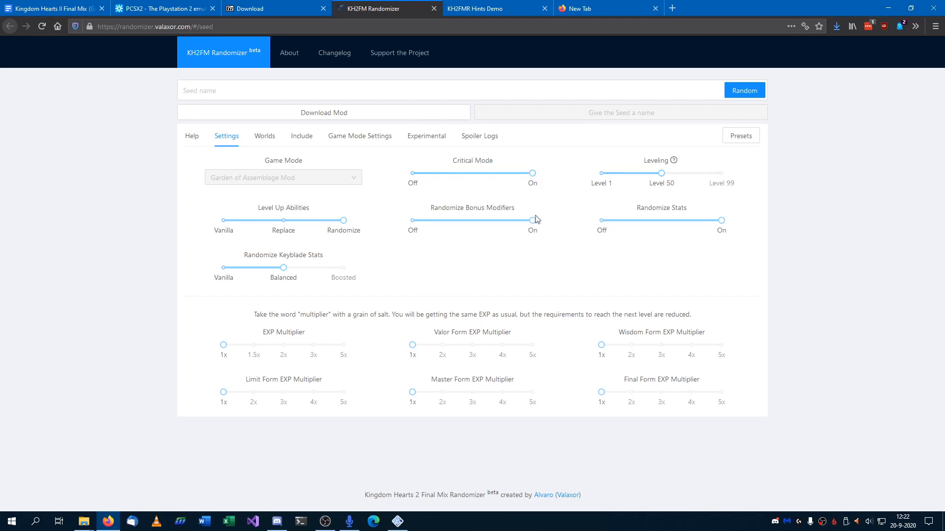
drag(527, 213, 418, 207)
click(580, 235)
mouse_move(627, 207)
mouse_down()
mouse_move(701, 212)
mouse_move(621, 208)
mouse_up()
click(691, 207)
click(699, 211)
mouse_move(677, 164)
Review the Level Up Abilities and Randomize Keyblade Stats options, leaving keyblade stats at Balanced
drag(255, 211, 341, 212)
click(256, 252)
click(344, 273)
click(284, 269)
Review the randomizer's Worlds and Include options, including Keyblade Abilities and Synthesis Rewards
click(266, 136)
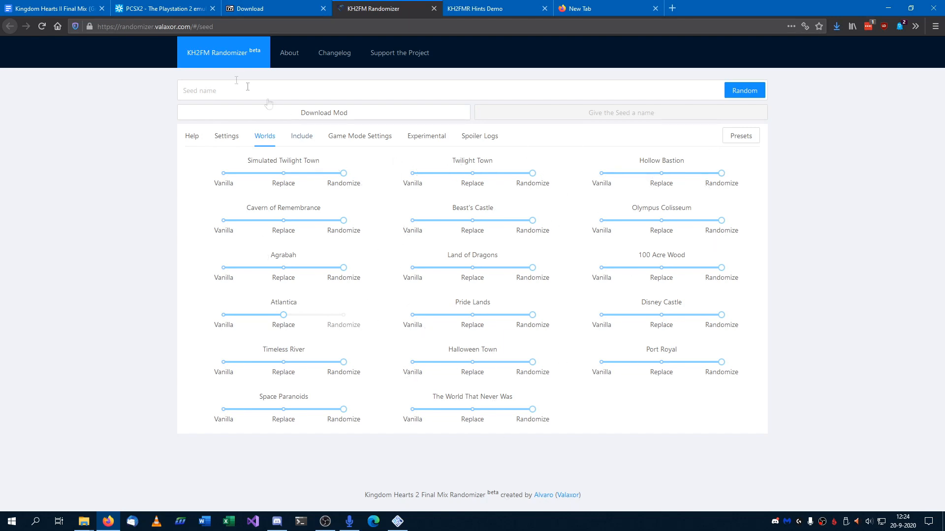
click(302, 135)
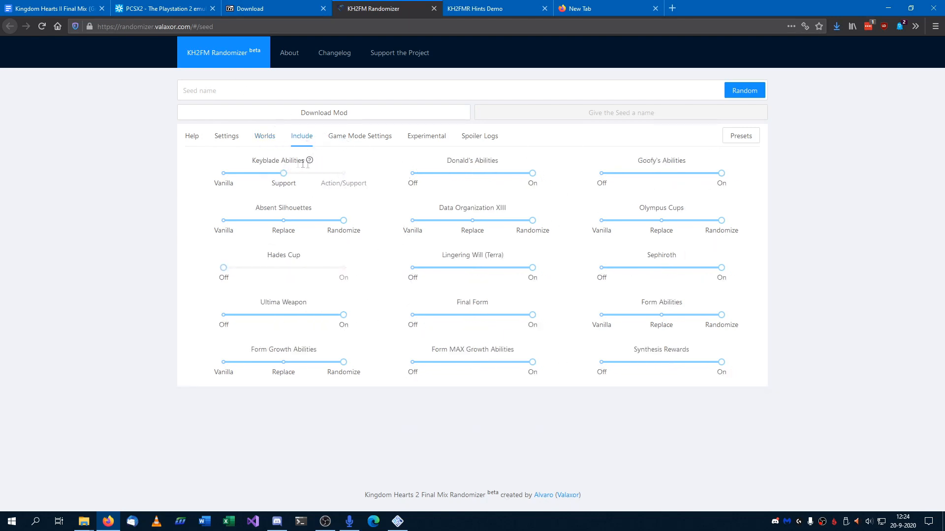
mouse_move(247, 161)
mouse_move(618, 353)
mouse_down()
mouse_move(719, 353)
mouse_move(626, 349)
mouse_up()
click(707, 353)
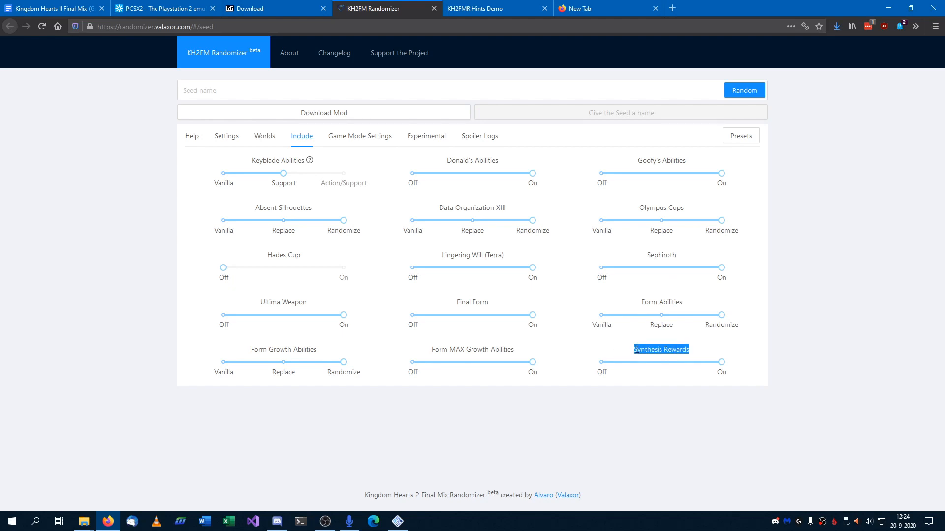
click(636, 351)
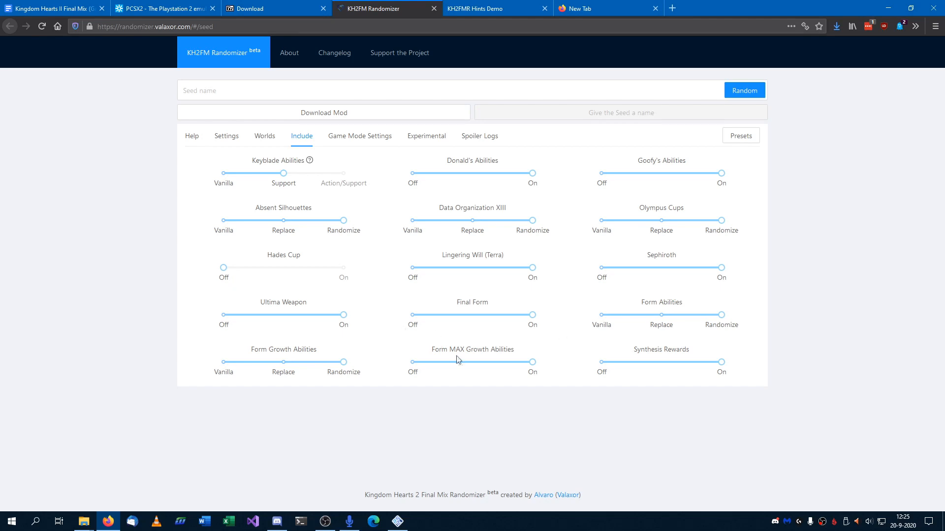
Examine the Game Mode Settings explanations, the Experimental boss options and fight pool, and the Spoiler Logs before returning to the help text
click(355, 137)
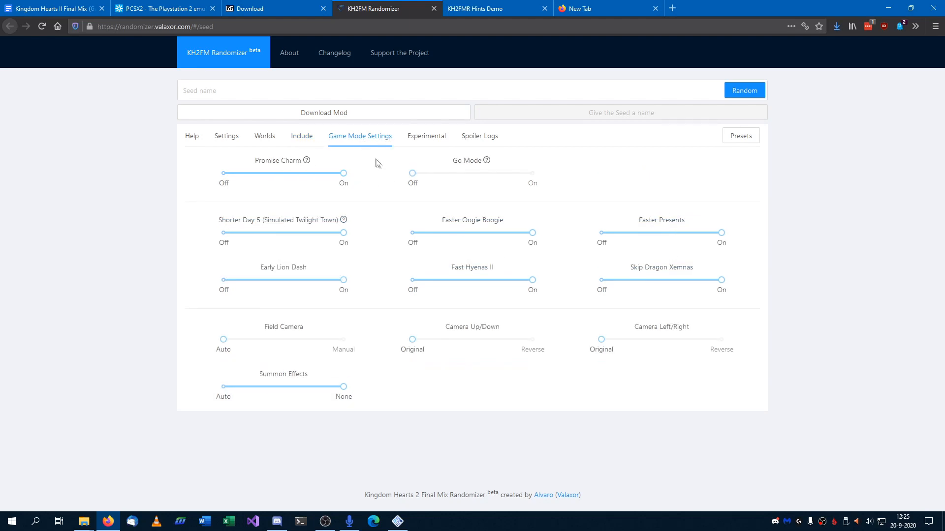
mouse_move(305, 166)
mouse_move(487, 161)
click(416, 142)
scroll(379, 274, down, 1)
scroll(379, 274, down, 5)
scroll(516, 245, up, 6)
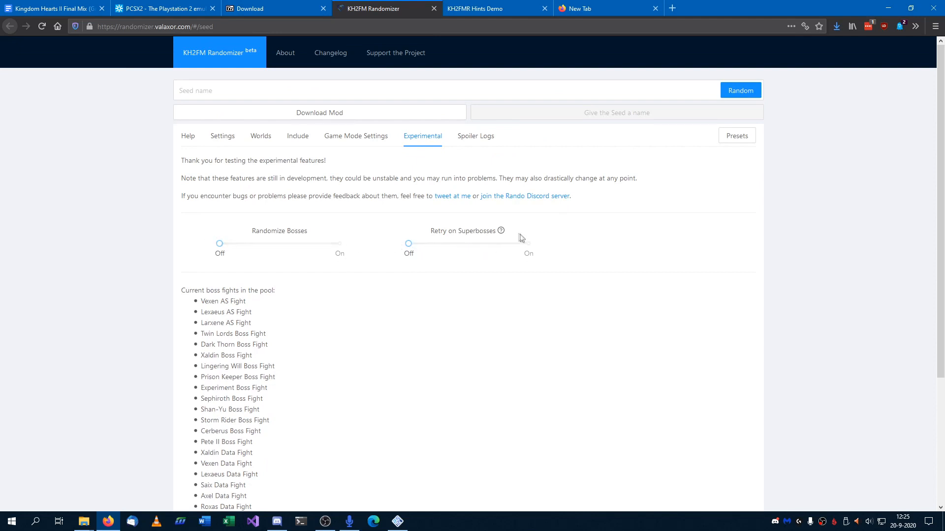
mouse_move(500, 234)
click(483, 137)
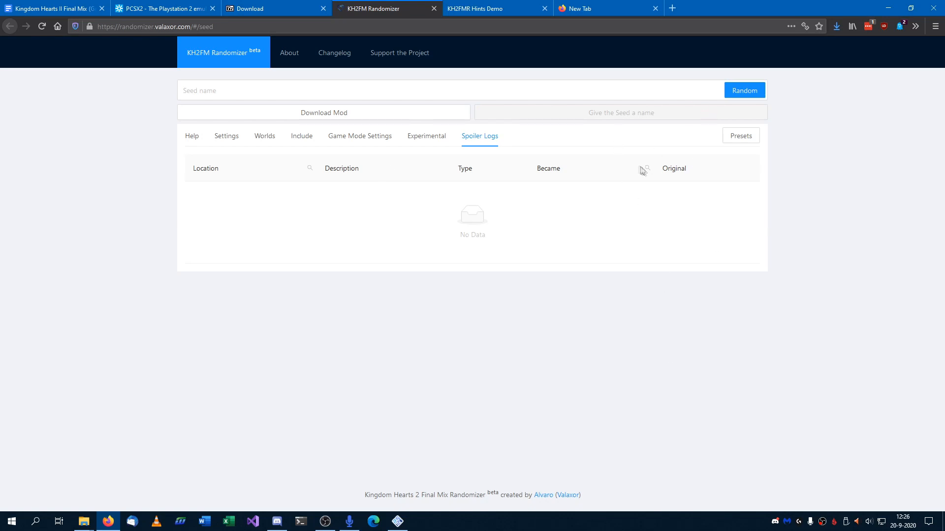
click(192, 136)
Generate a random seed name and save the seed for the CrazyCatz's/Sora6645's Rev Final patch as FAF99301.pnach
click(648, 91)
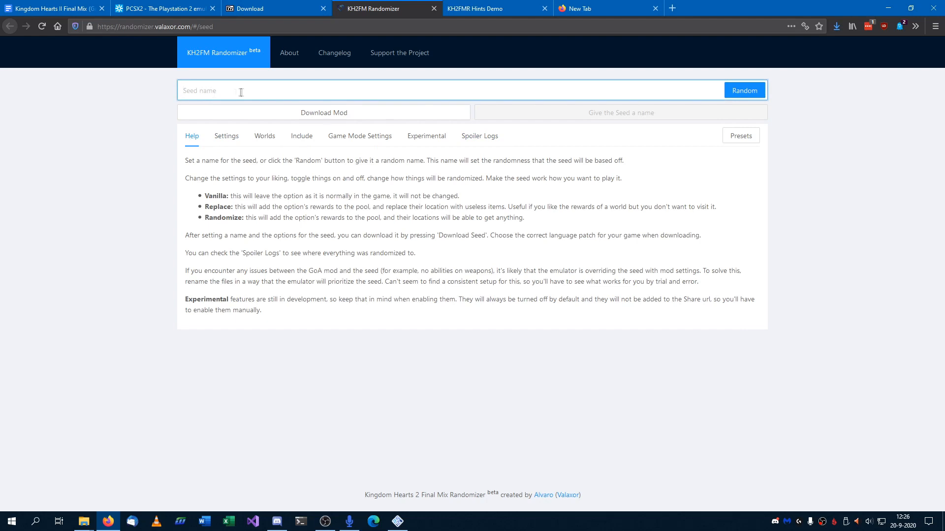
click(755, 92)
click(559, 118)
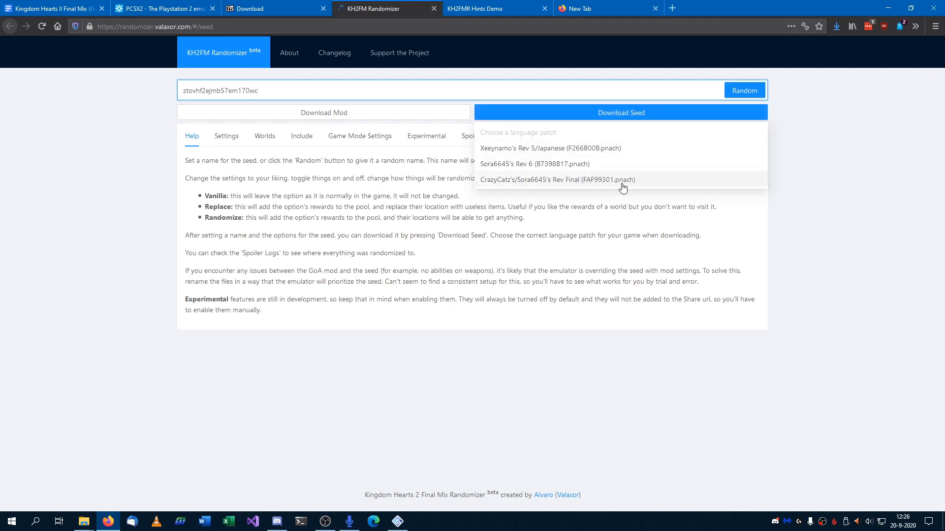
click(640, 183)
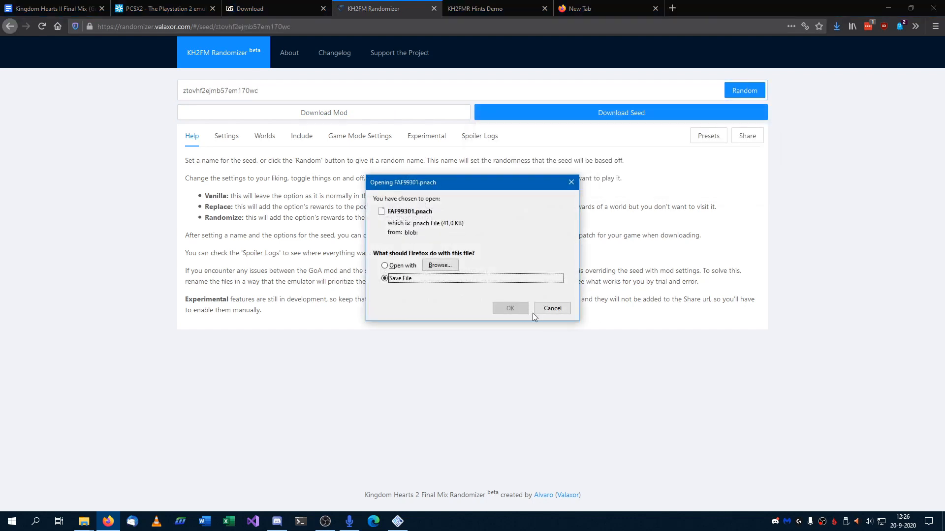
click(510, 308)
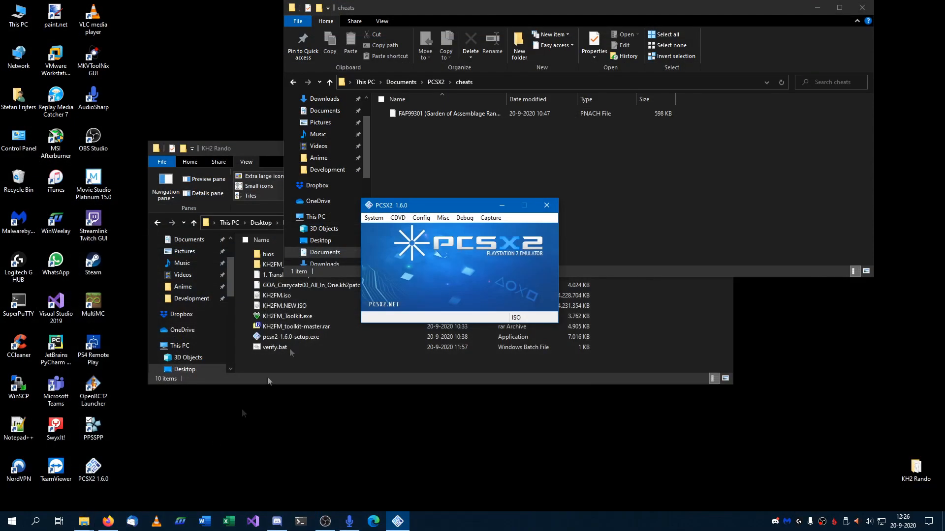
Transfer the downloaded FAF99301.pnach from Downloads into the PCSX2 cheats folder and check it beside the Garden of Assemblage build file
click(460, 187)
scroll(329, 158, up, 3)
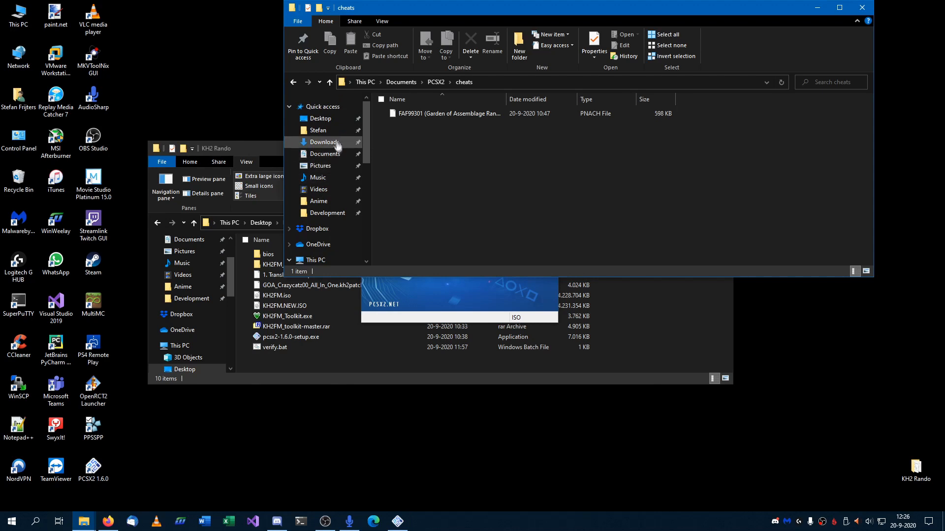
click(331, 154)
click(325, 142)
click(419, 127)
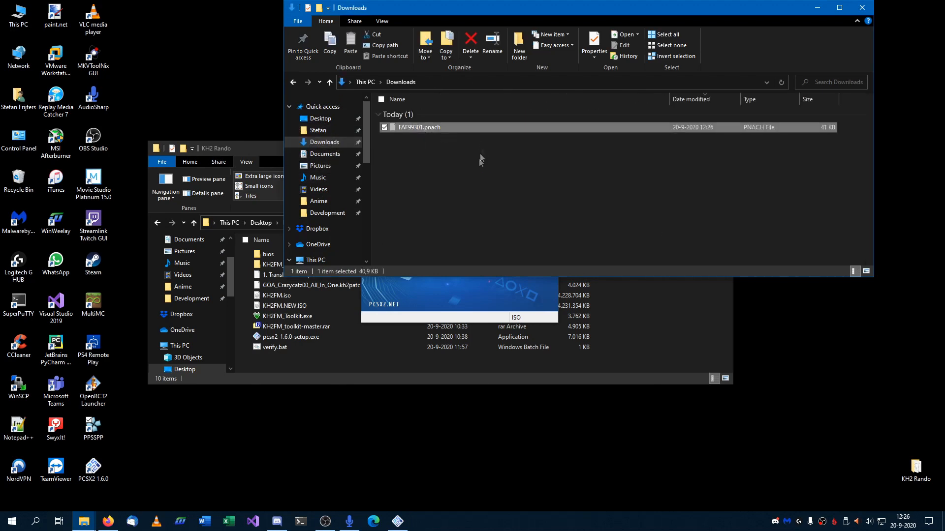
key(alt+Left)
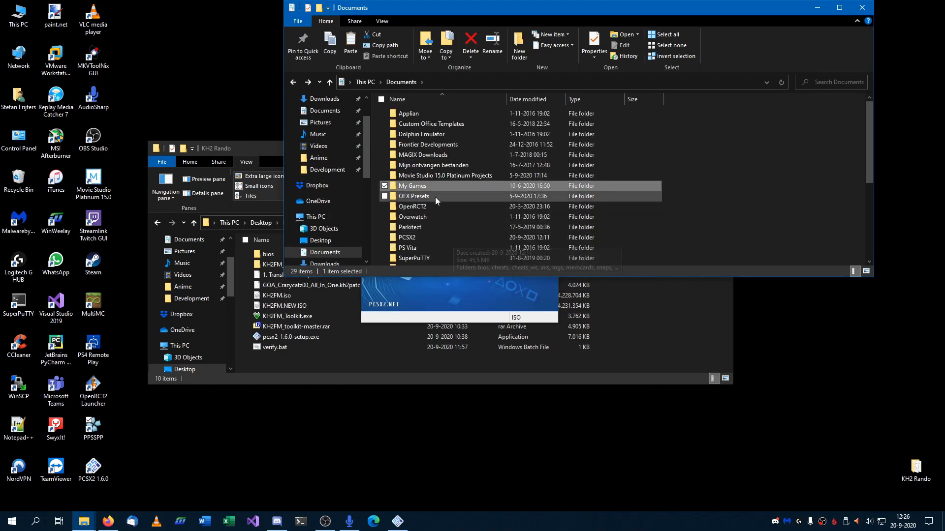
key(alt+Left)
key(ctrl+v)
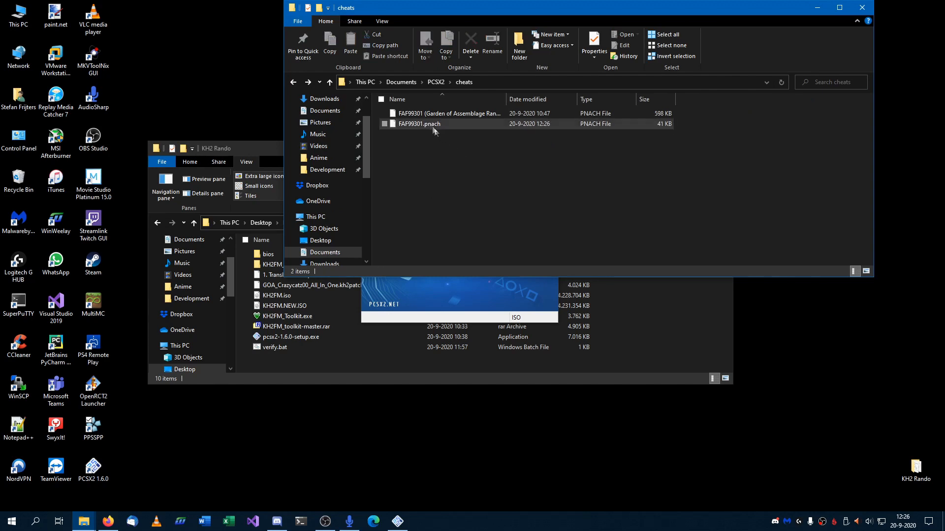
click(468, 116)
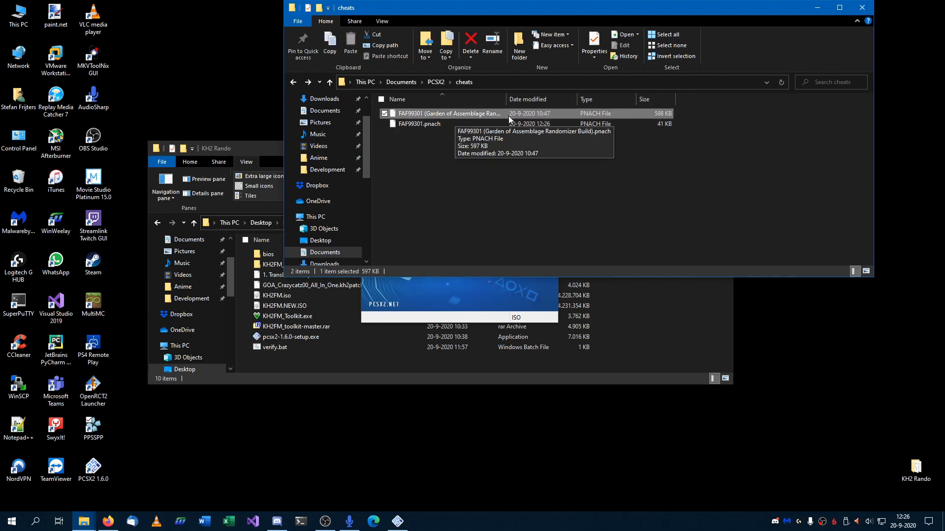
click(453, 165)
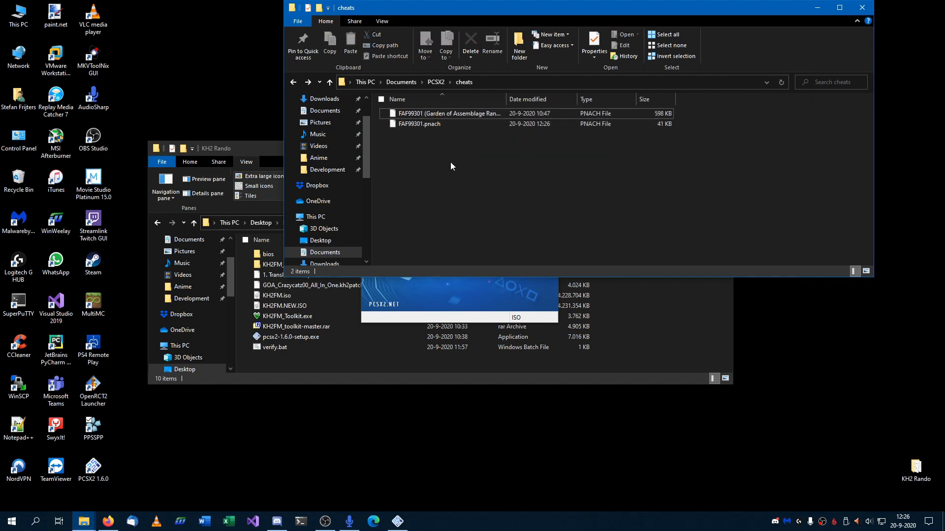
Switch to PCSX2, shut down any running emulation and boot the ISO in fast mode
click(373, 217)
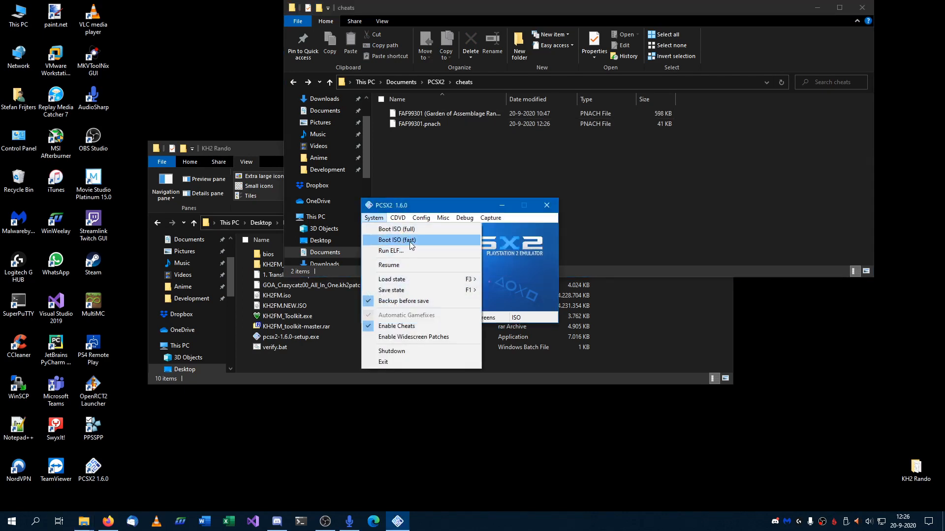
click(405, 351)
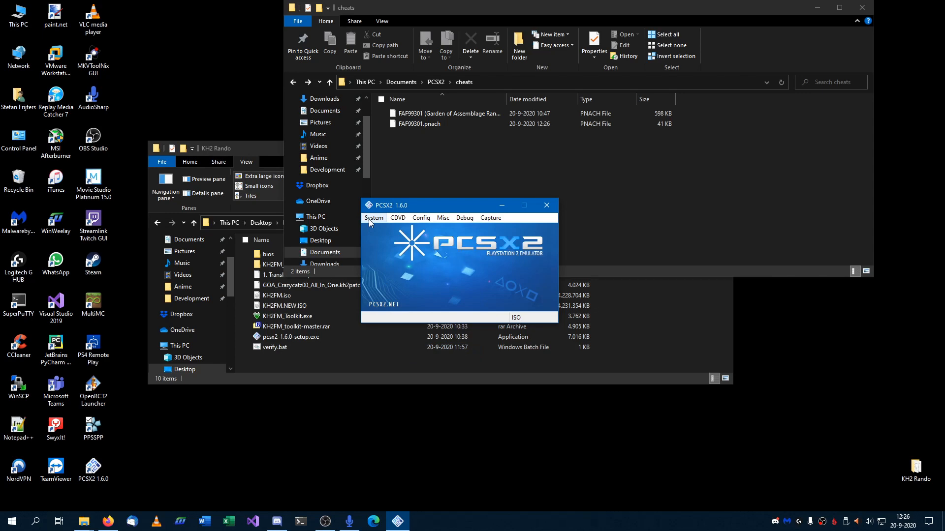
click(373, 217)
click(389, 240)
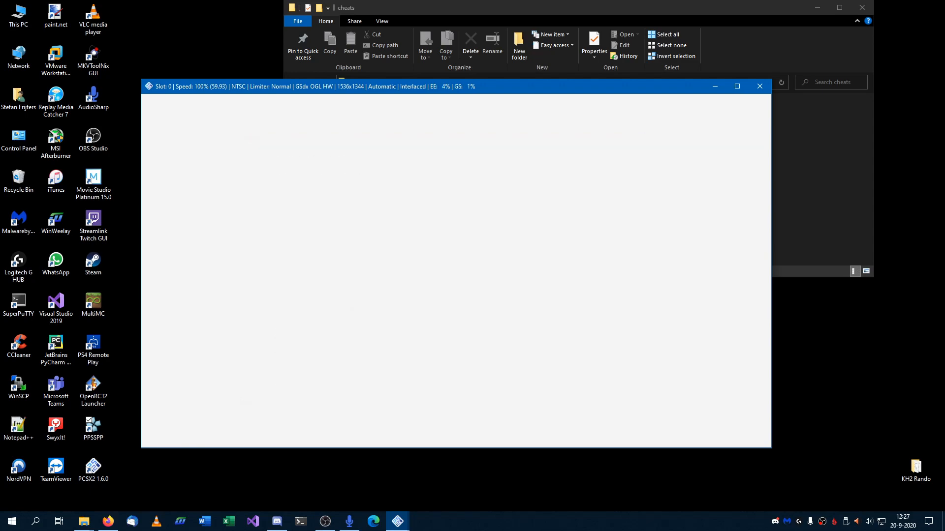
Start a new game from the Kingdom Hearts II Final Mix title screen and confirm its starting options
key(Return)
key(Down)
key(Down)
key(Return)
key(Return)
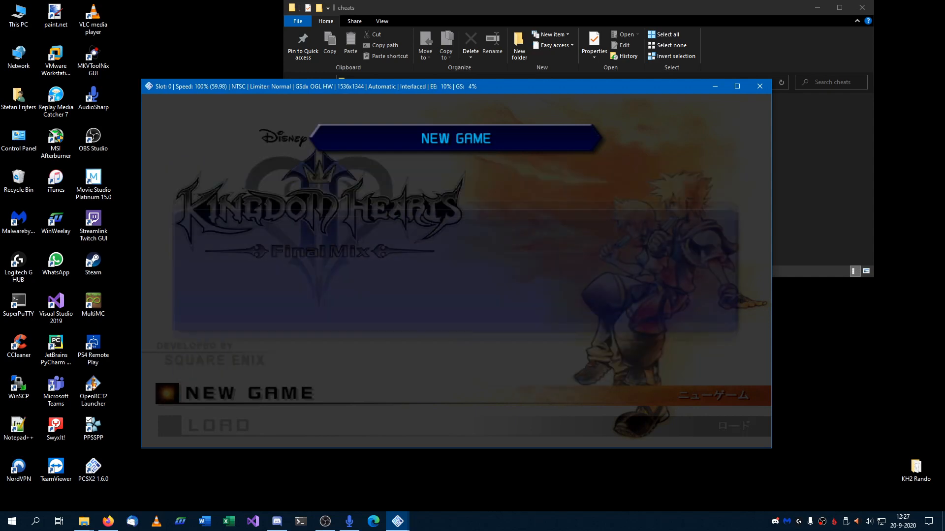
key(Return)
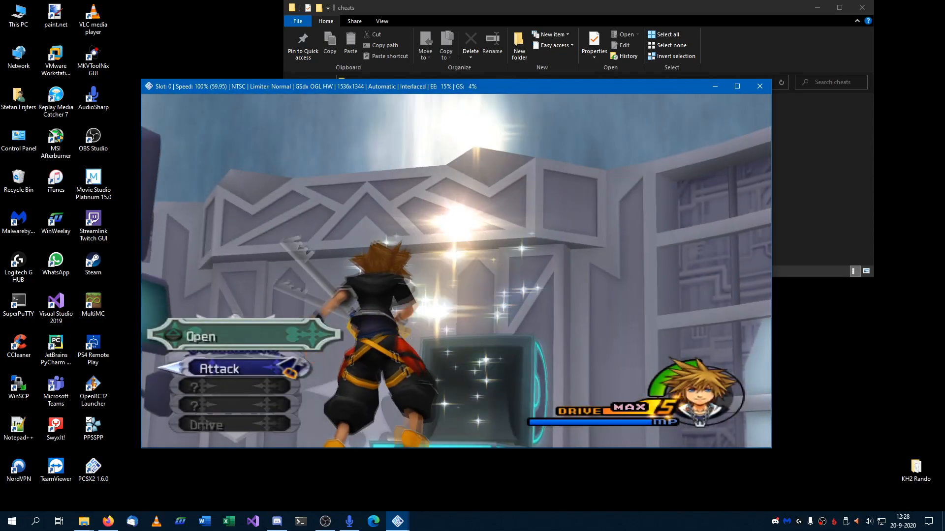
Open the in-game menu and look through the stock items, the party's equipment and Sora's status
key(Return)
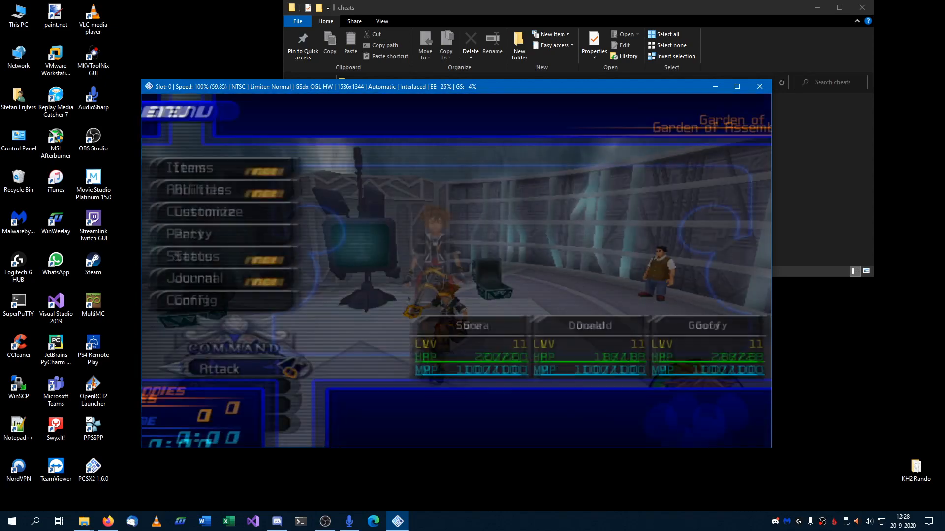
key(Down)
key(Down)
key(Down)
key(Down)
key(Down)
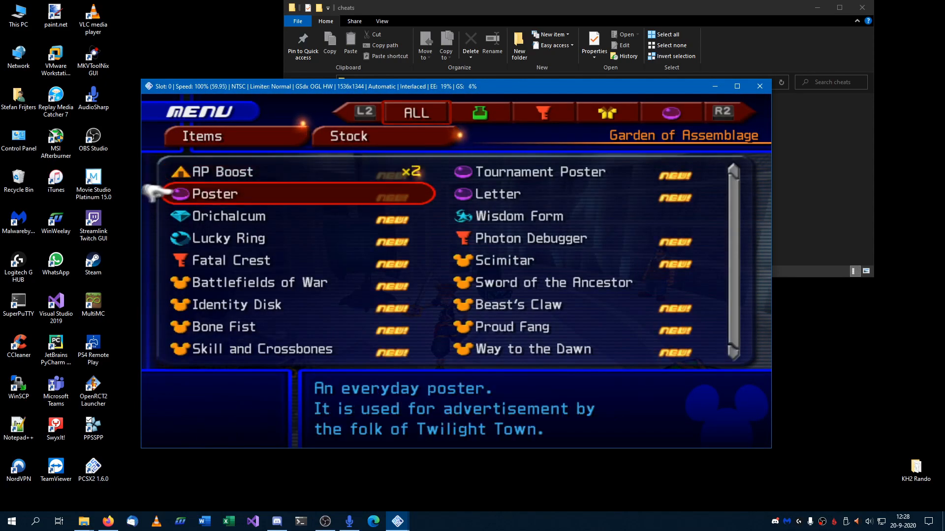
key(Right)
key(Escape)
key(Up)
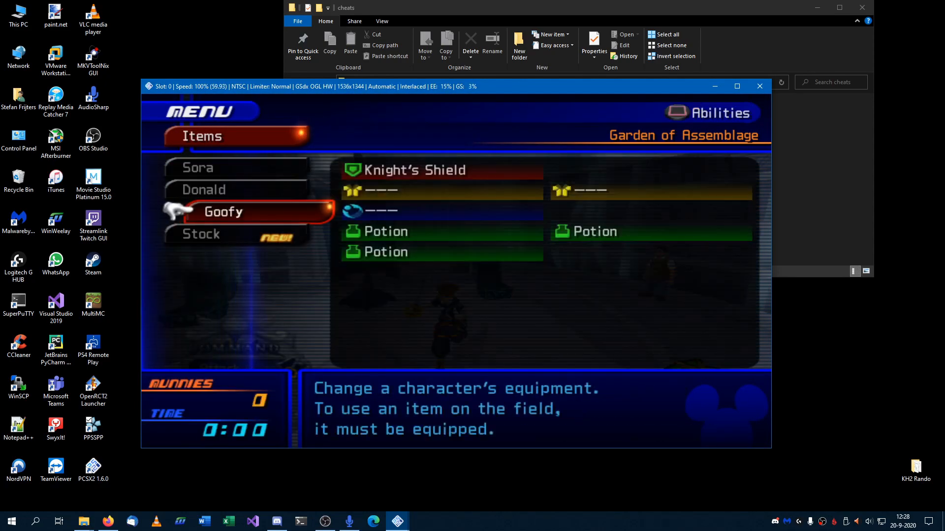
key(Escape)
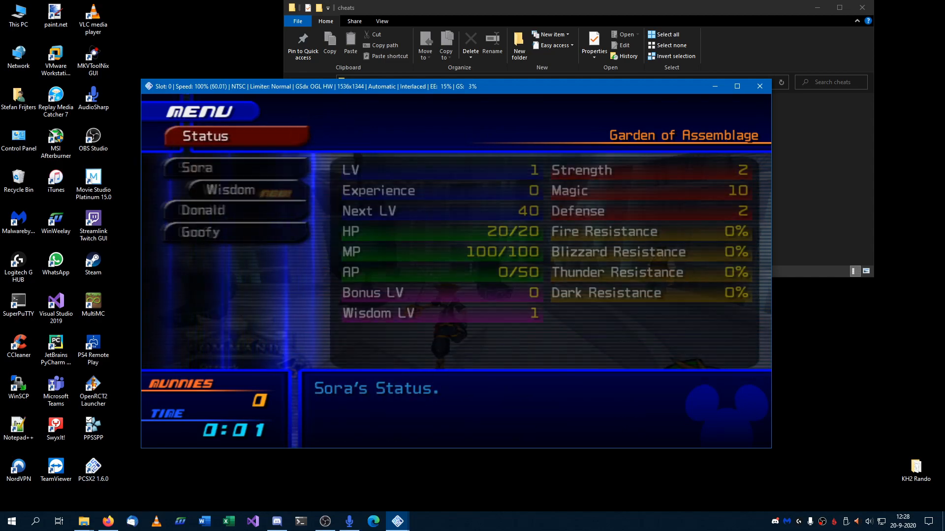
Examine the computer in the Garden of Assemblage and work through its options
key(Return)
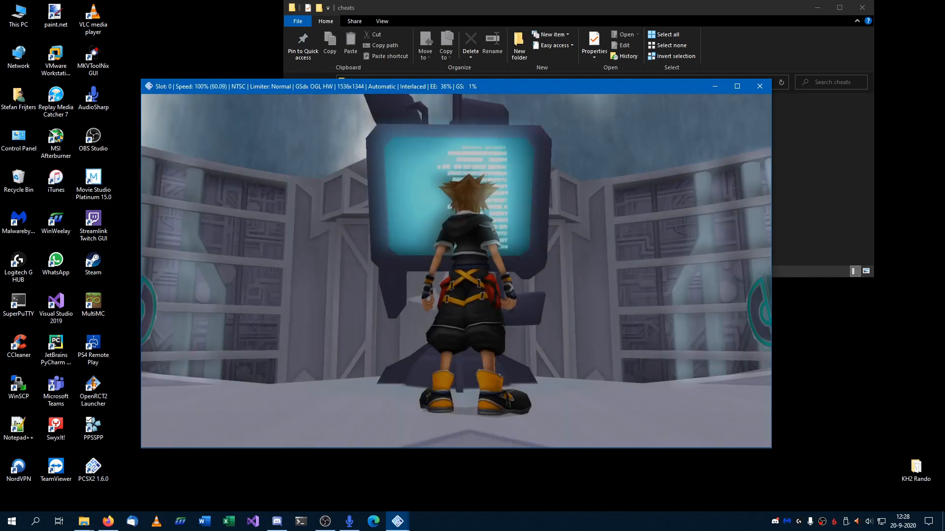
key(Return)
key(Down)
key(x)
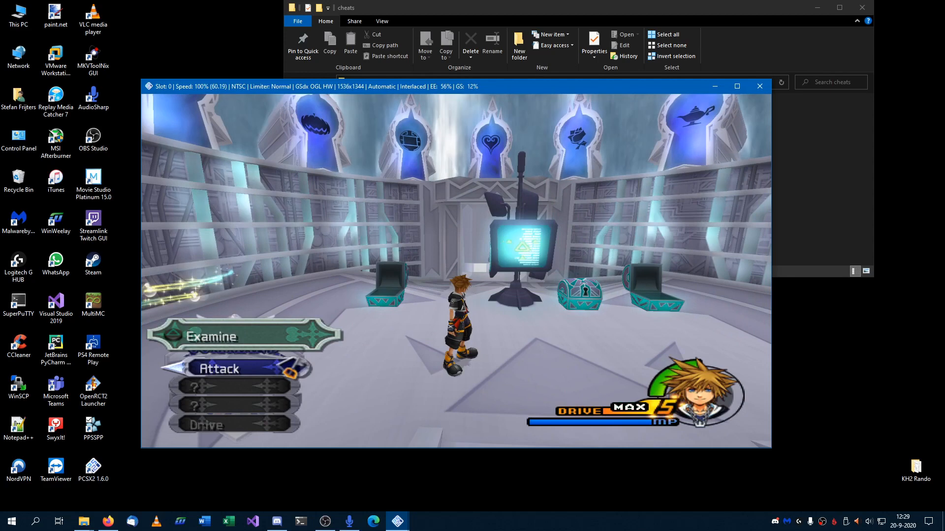
Suspend the game and open the LilyPad controller plugin settings to view the Pad 1 bindings
key(Escape)
click(426, 218)
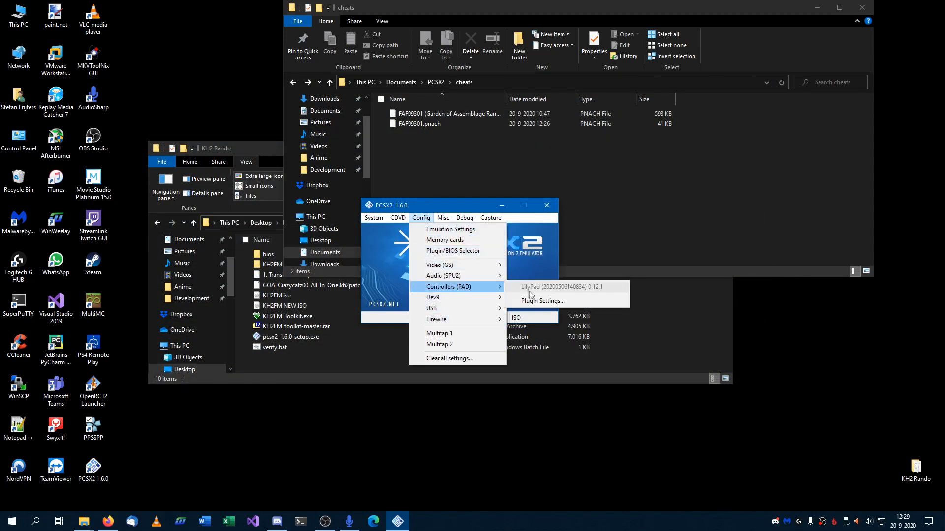
click(532, 300)
click(366, 196)
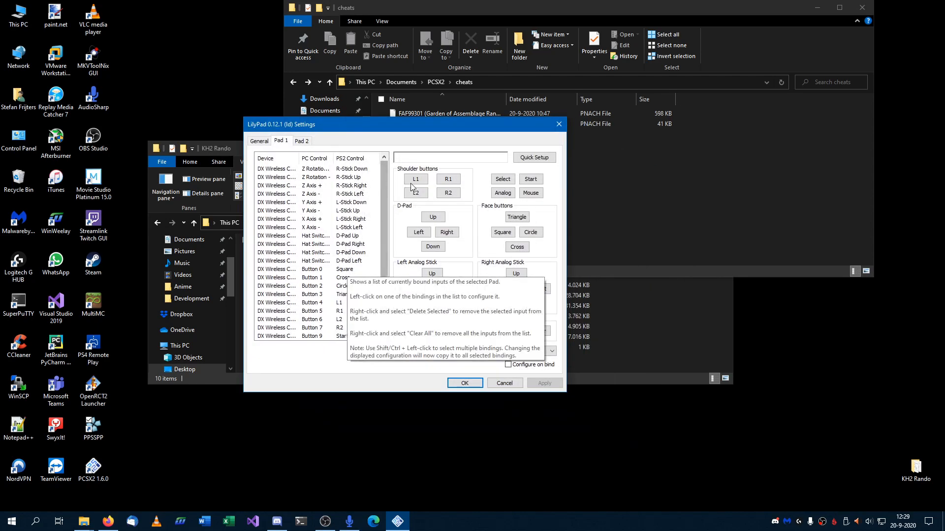
Raise the sensitivity of the left-stick bindings, with L-Stick Up at 1.408 and L-Stick Left at 1.671, and apply the settings
click(371, 203)
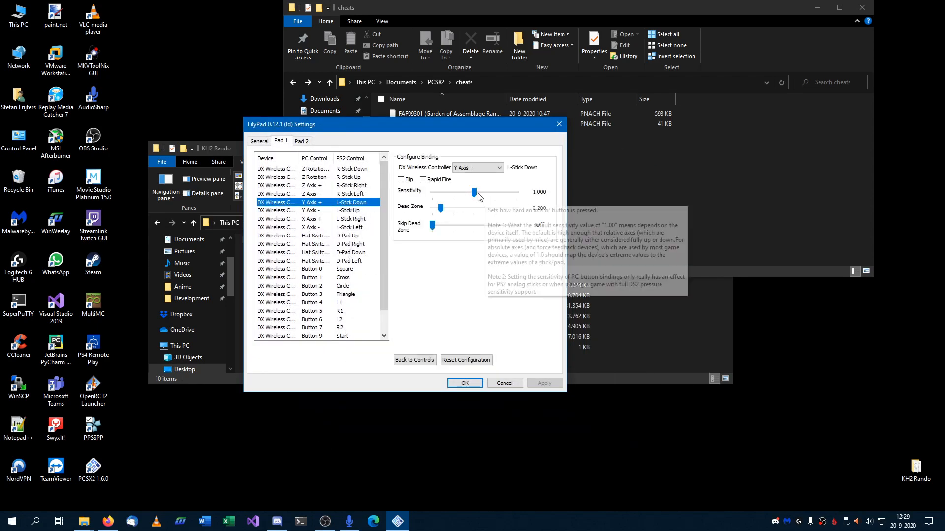
click(357, 211)
drag(474, 193, 476, 194)
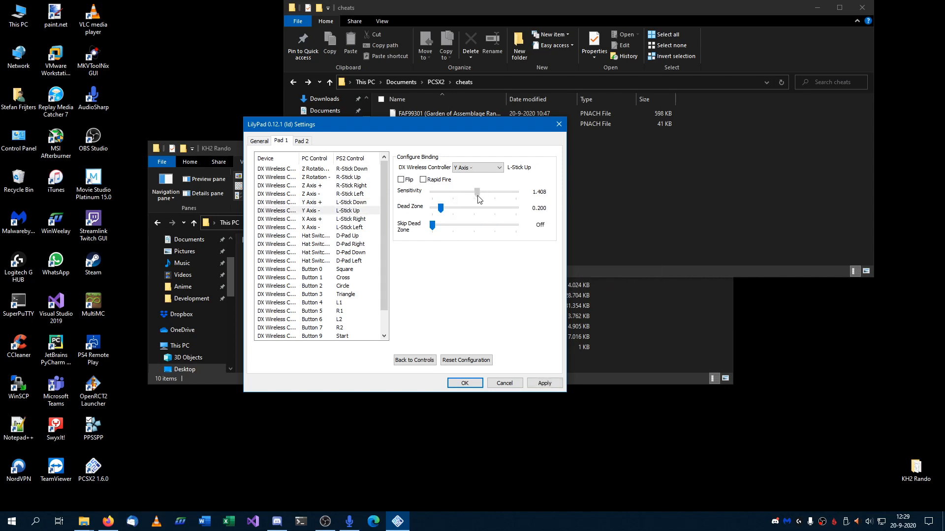
click(352, 219)
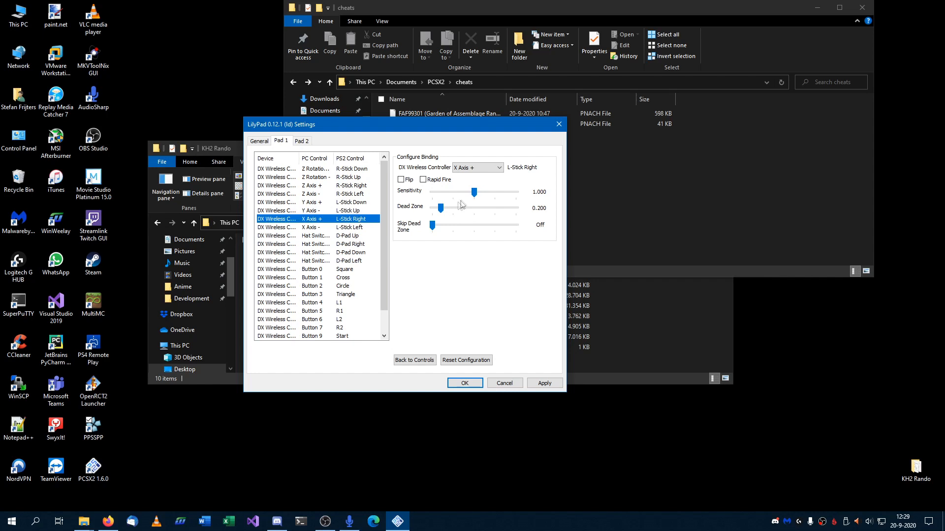
drag(476, 193, 475, 193)
click(364, 227)
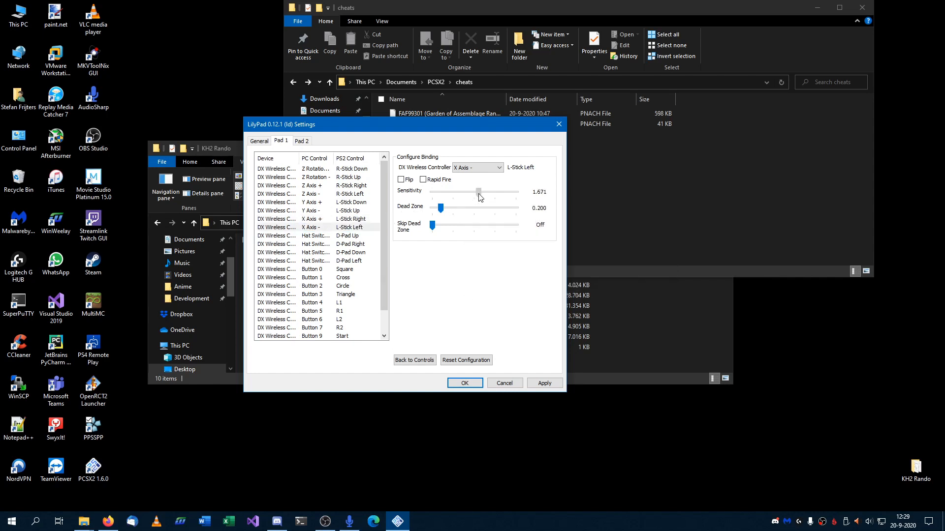
click(551, 384)
click(469, 385)
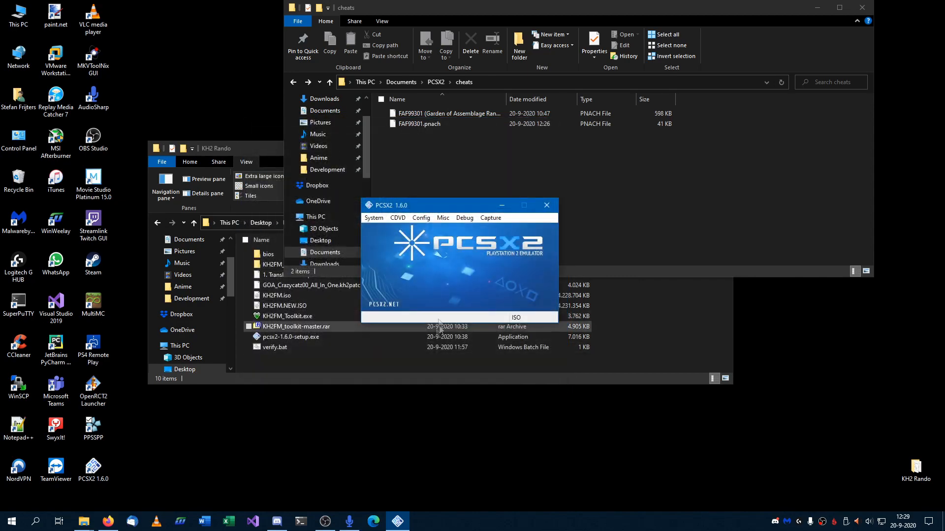
Resume the game to check it with the new controller settings, and suspend it again
click(374, 217)
click(391, 245)
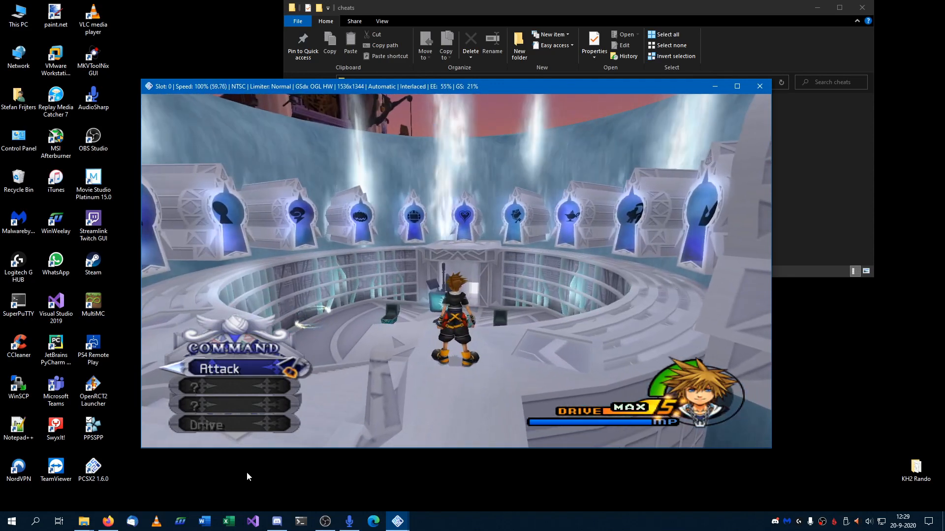
mouse_move(111, 524)
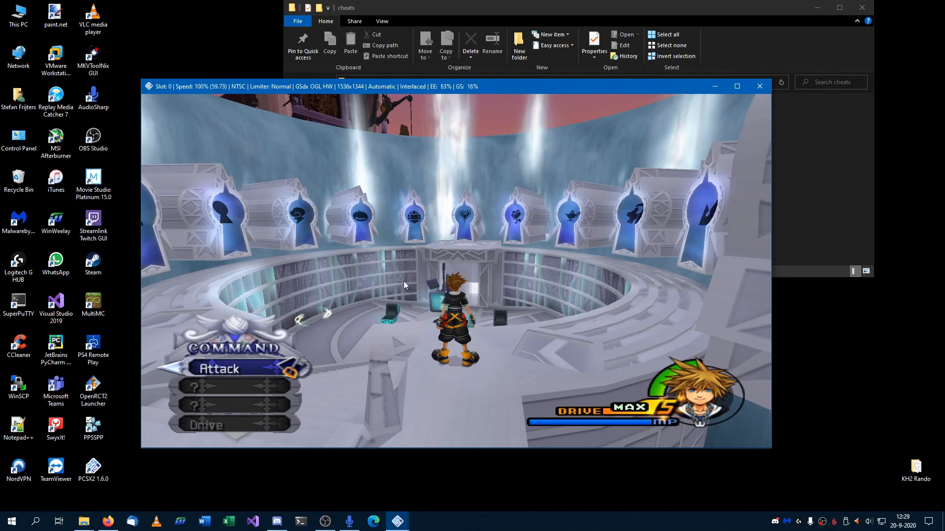
key(Escape)
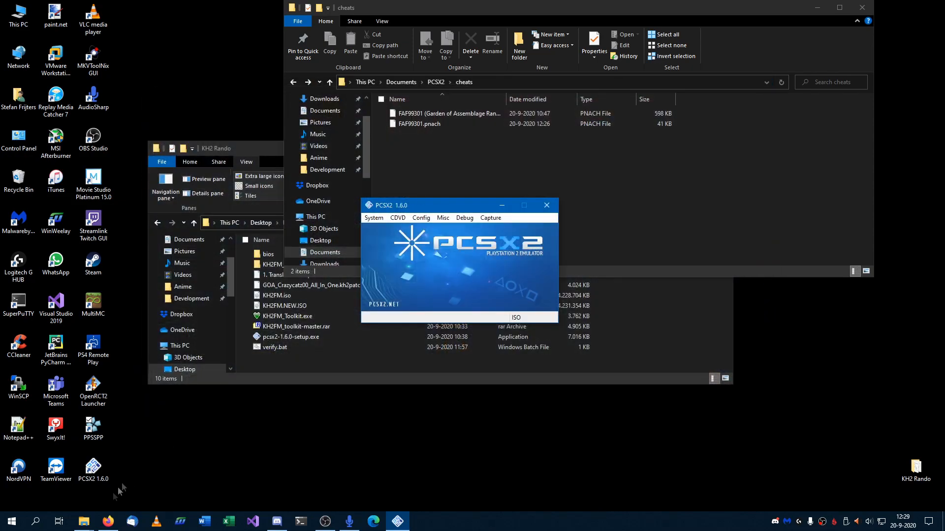
Switch to Firefox and reload the KH2FM Randomizer Hints Demo page
click(108, 522)
click(509, 5)
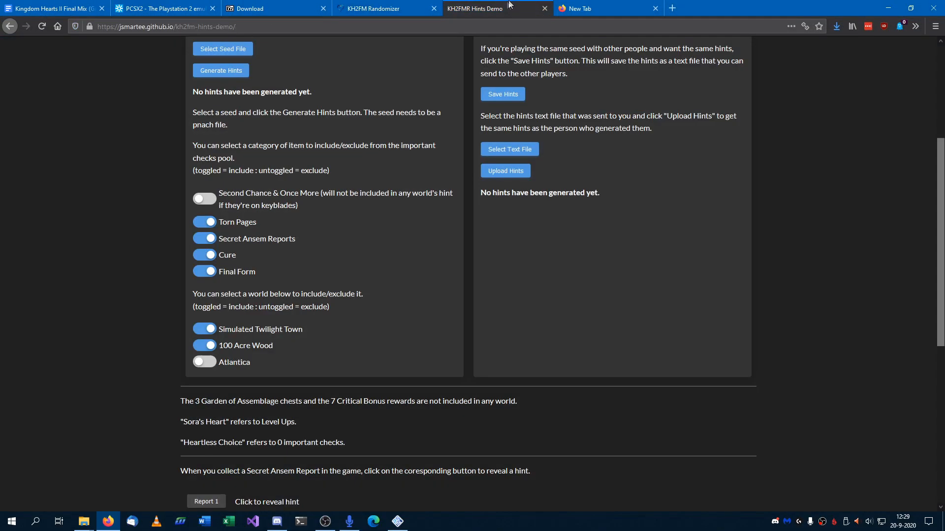
click(270, 26)
key(Return)
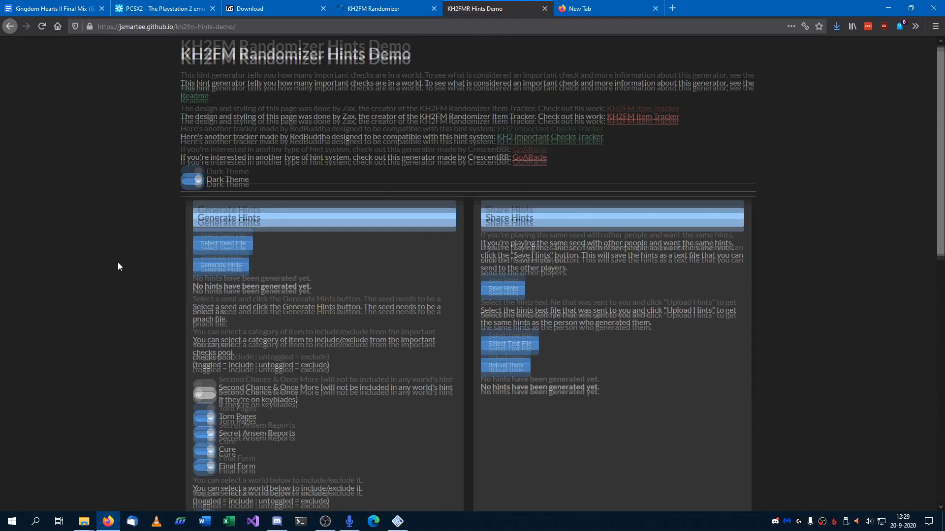
Load FAF99301.pnach from the Documents > PCSX2 > cheats folder as the seed file and generate the hints
scroll(343, 214, down, 2)
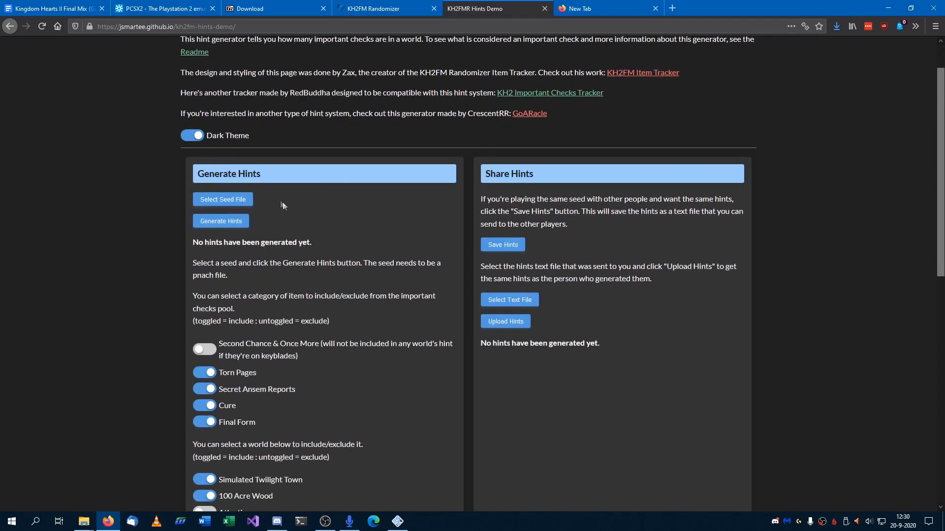
click(245, 198)
click(134, 82)
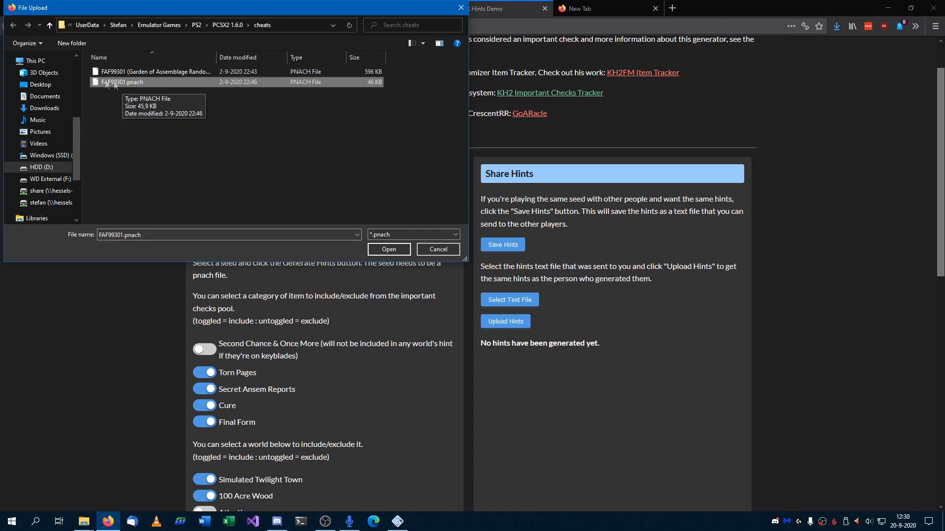
click(42, 97)
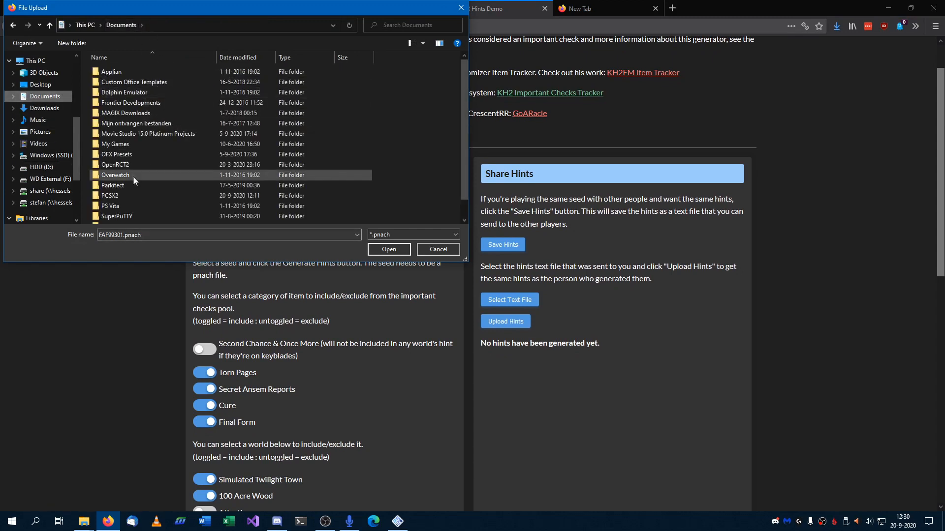
double_click(116, 195)
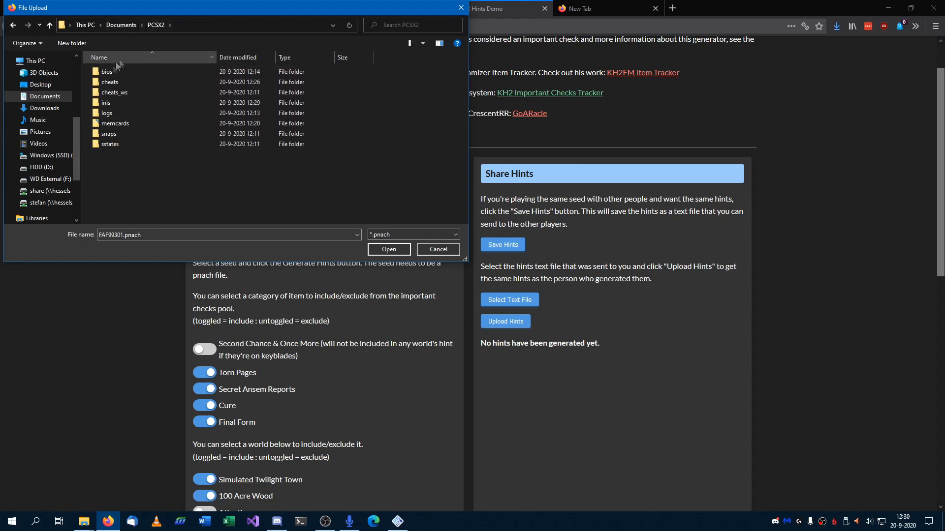
double_click(111, 82)
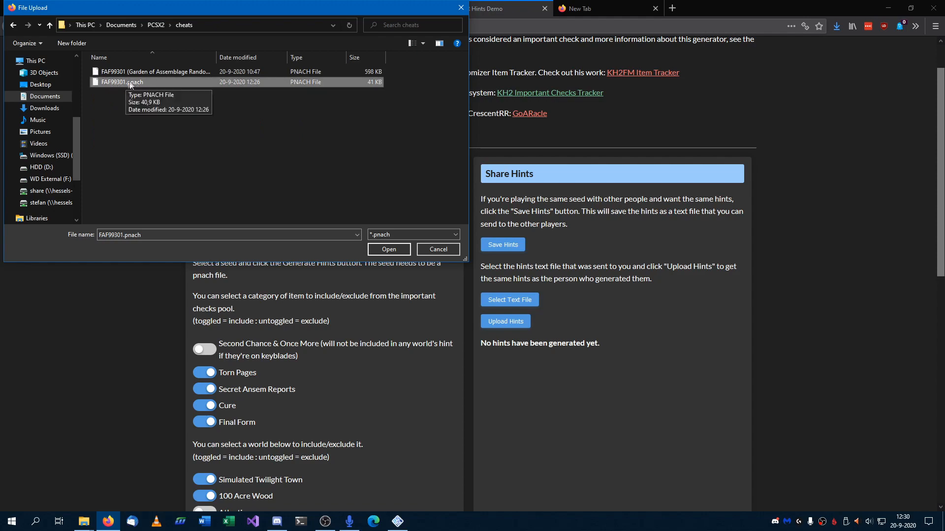
double_click(151, 85)
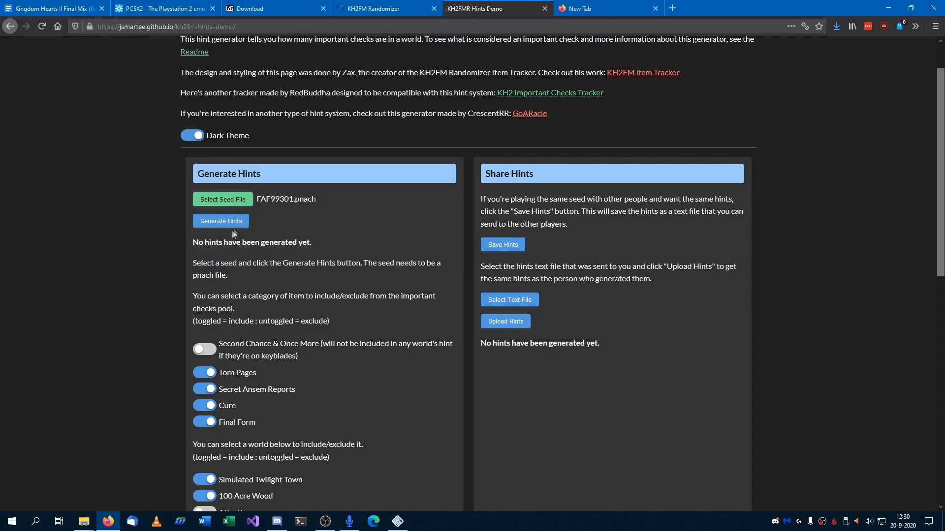
click(217, 227)
Reveal the Report 1 hint and review the item categories and worlds included in the hint pool
scroll(144, 261, down, 10)
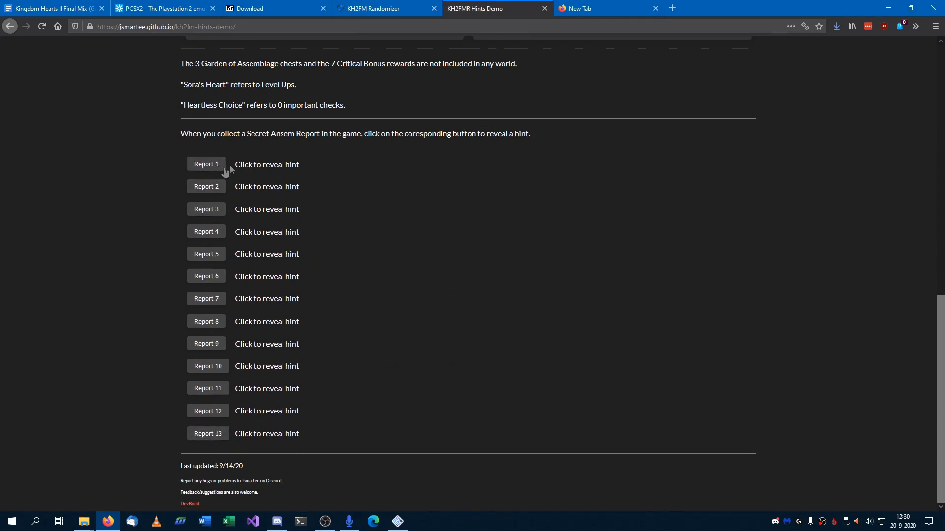
drag(234, 164, 395, 164)
click(395, 164)
scroll(349, 329, up, 3)
scroll(354, 329, up, 4)
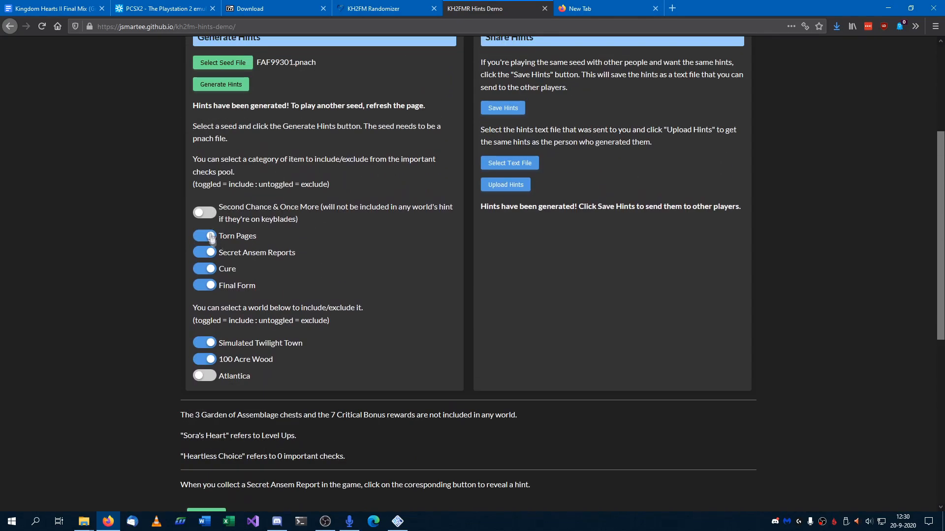
scroll(344, 255, up, 2)
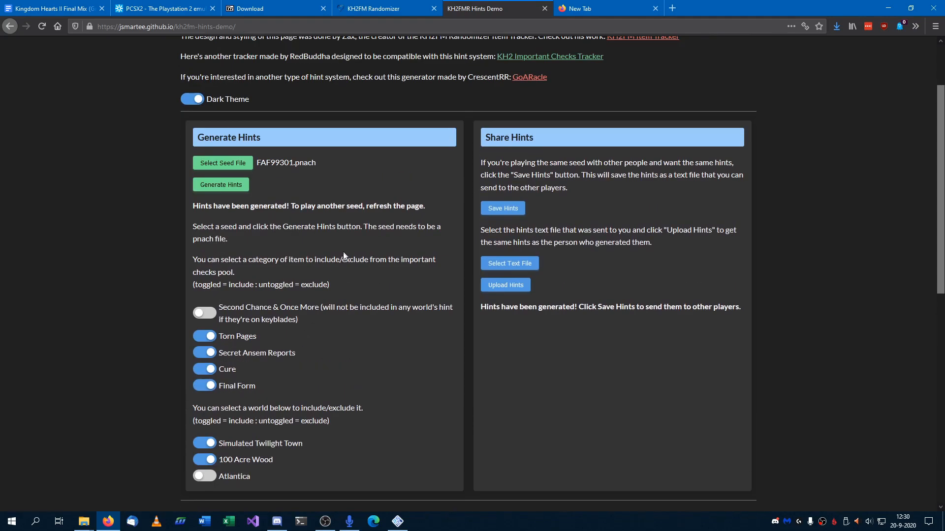
scroll(347, 251, down, 1)
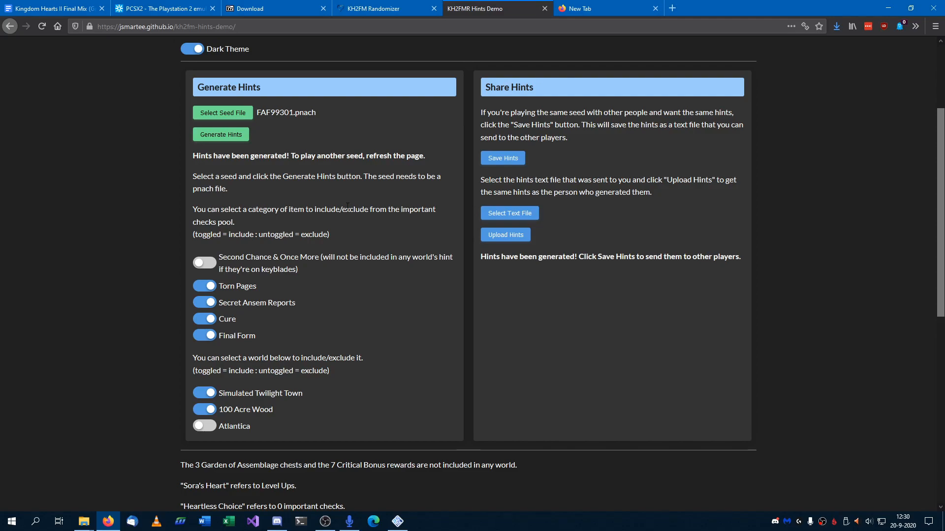
scroll(353, 264, up, 3)
Reveal the hints for Reports 2, 3 and 4 and read the Report 3 hint
scroll(309, 245, down, 9)
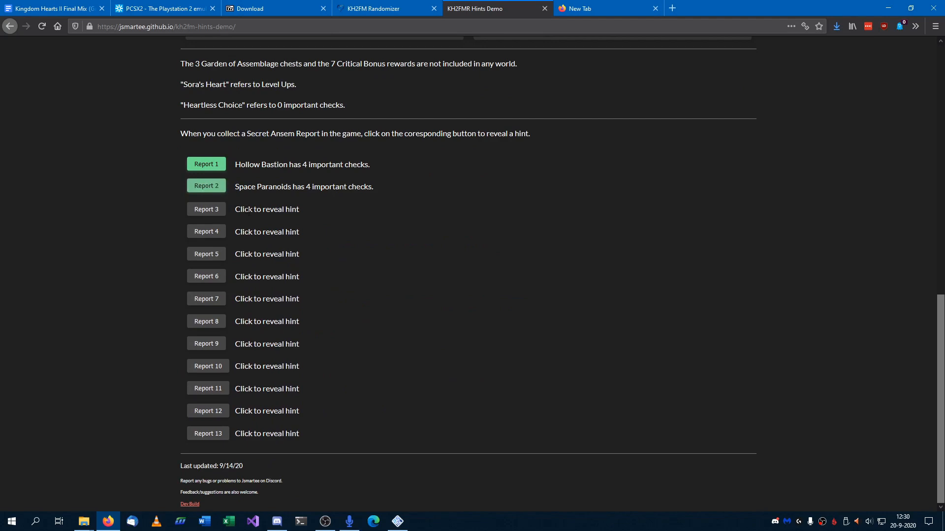
scroll(256, 261, up, 1)
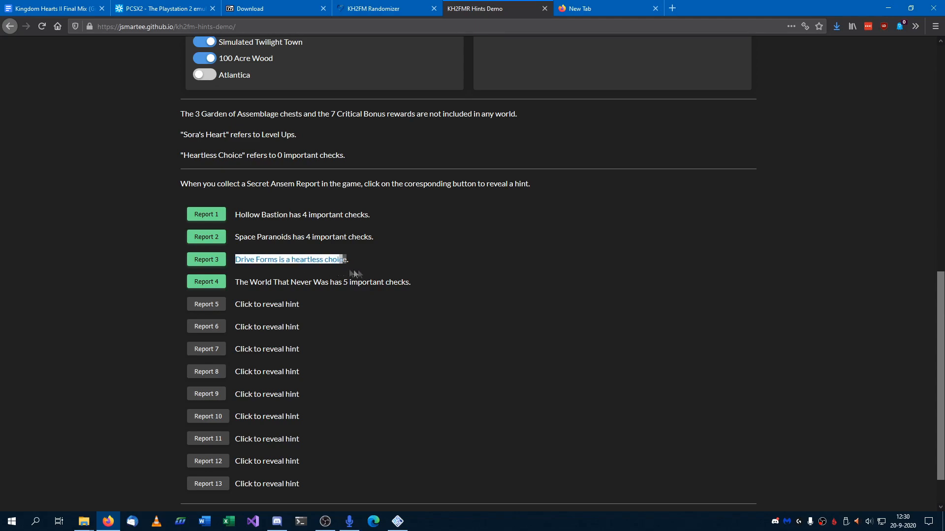
drag(377, 261, 243, 260)
scroll(237, 259, up, 4)
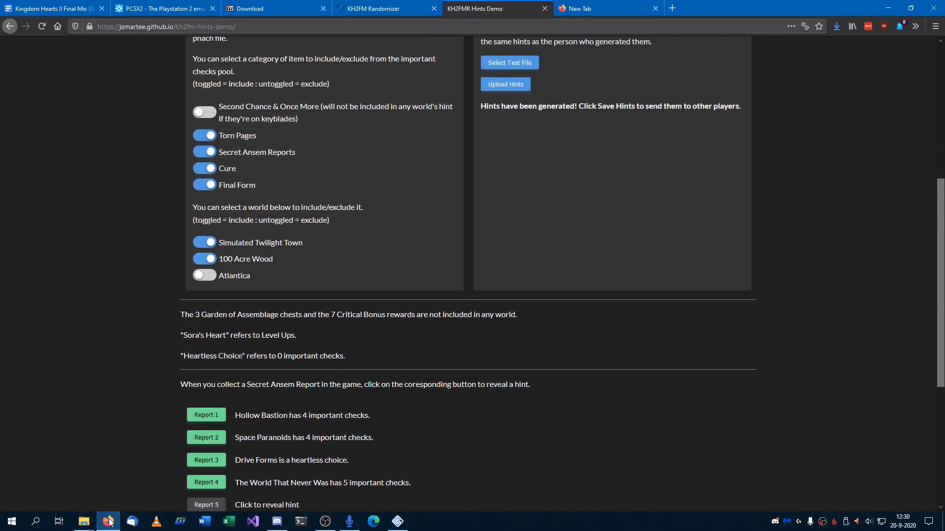
Leave the browser and delete the seed file FAF99301.pnach from the PCSX2 cheats folder
click(109, 523)
click(370, 218)
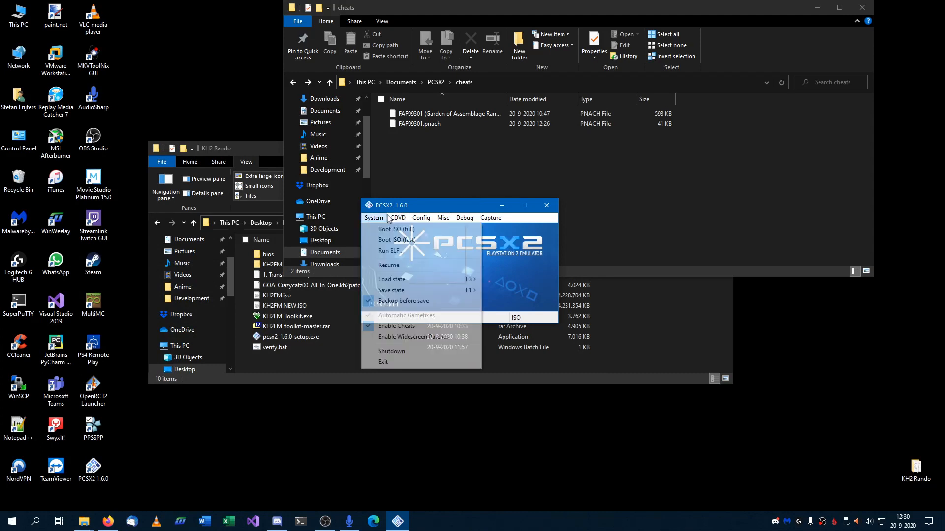
click(525, 263)
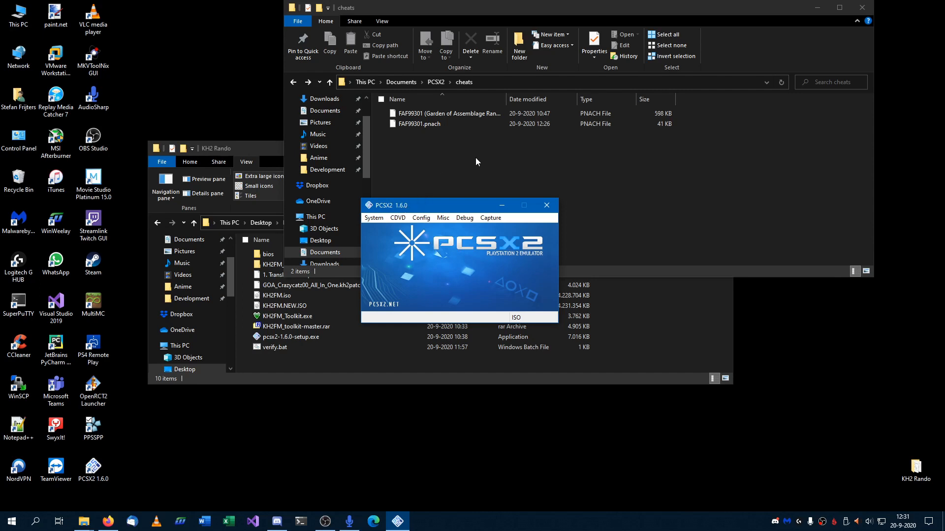
click(434, 174)
click(423, 125)
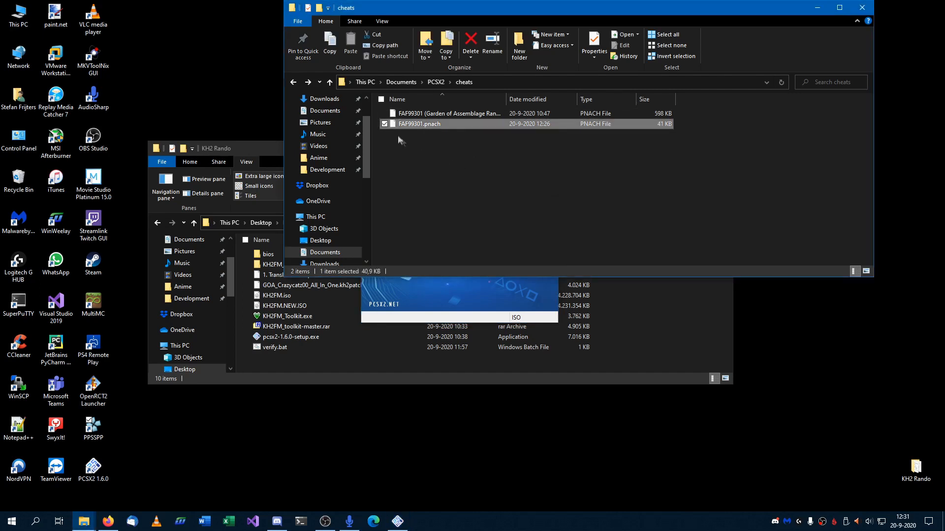
key(Delete)
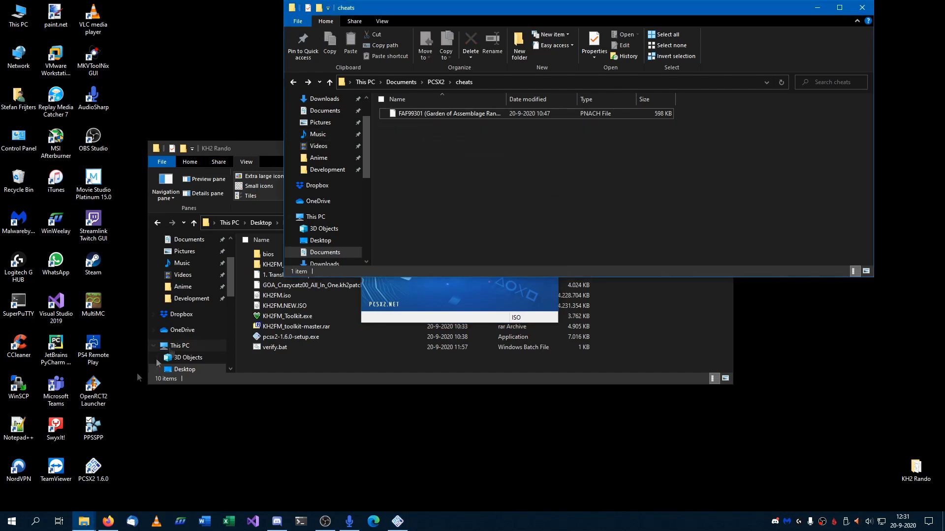
Switch to the KH2FM Randomizer page in Firefox and view the Garden of Assemblage mod download dialog
click(120, 524)
click(162, 8)
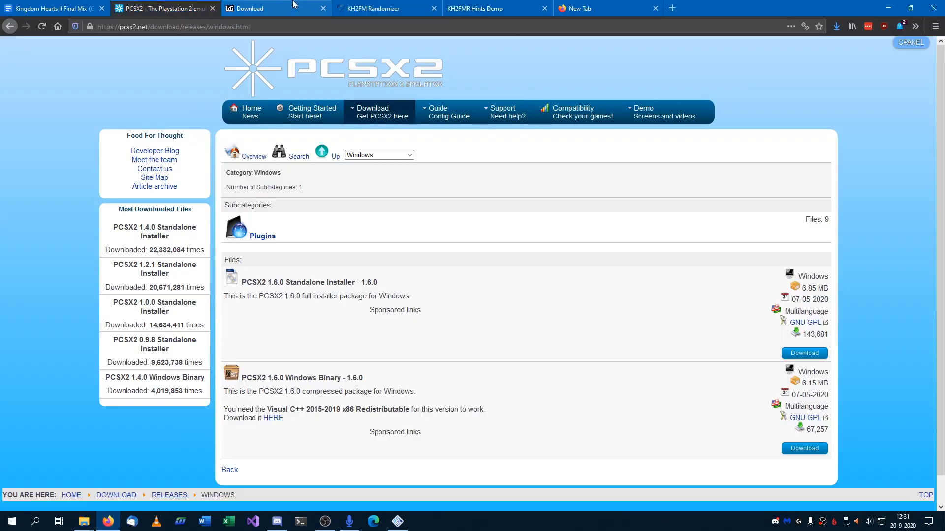
click(271, 9)
click(404, 8)
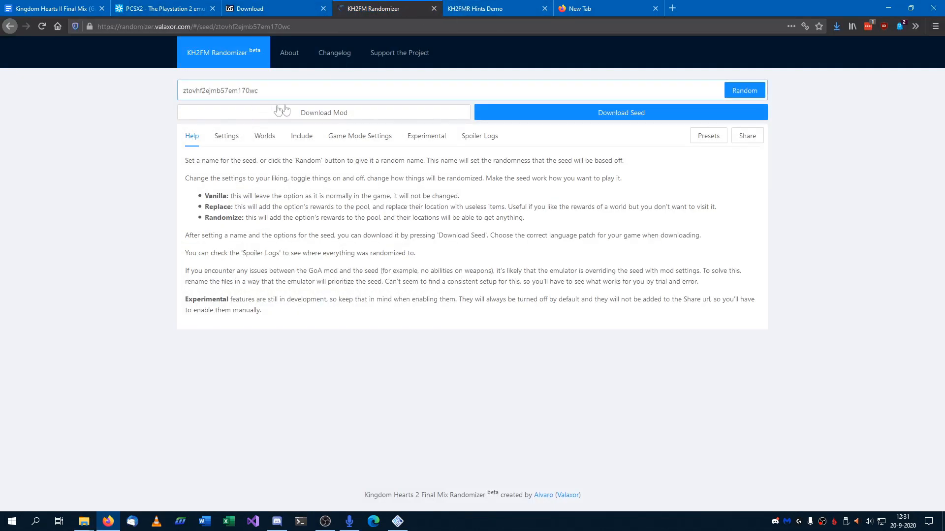
click(355, 110)
click(441, 207)
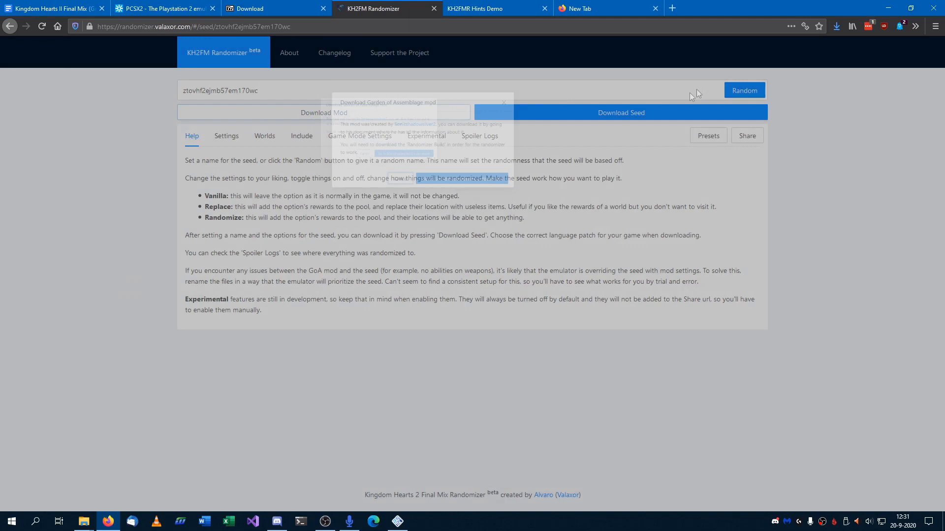
Generate a new random seed name and view the language patch choices for downloading the seed
click(753, 95)
drag(432, 88, 90, 83)
click(714, 245)
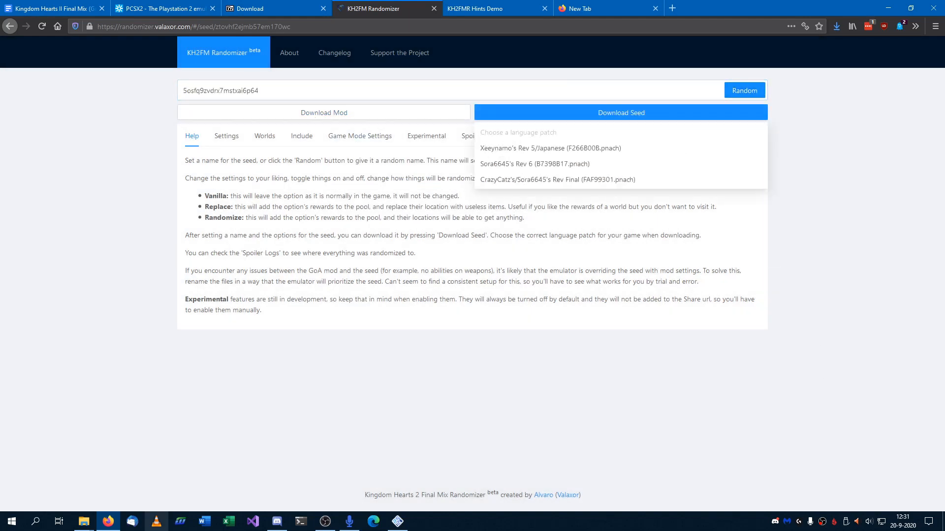
click(109, 523)
click(439, 303)
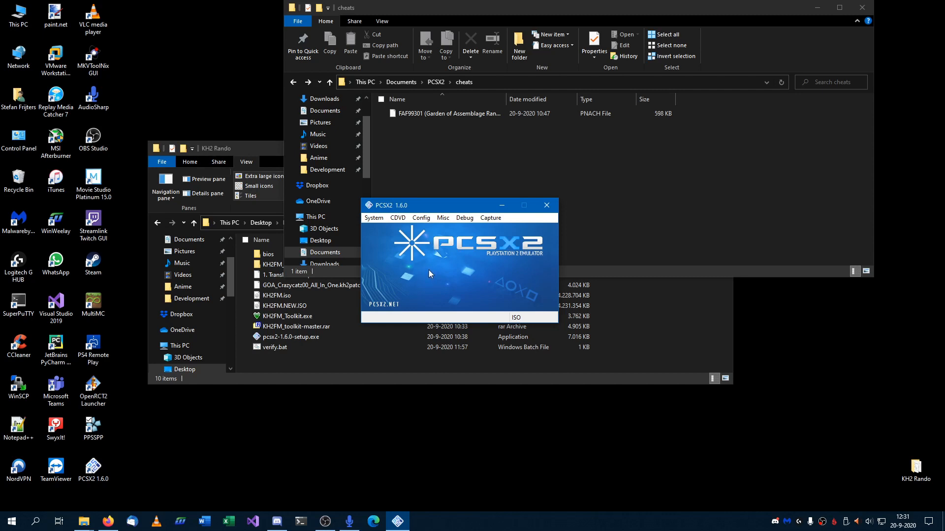
click(351, 369)
click(447, 137)
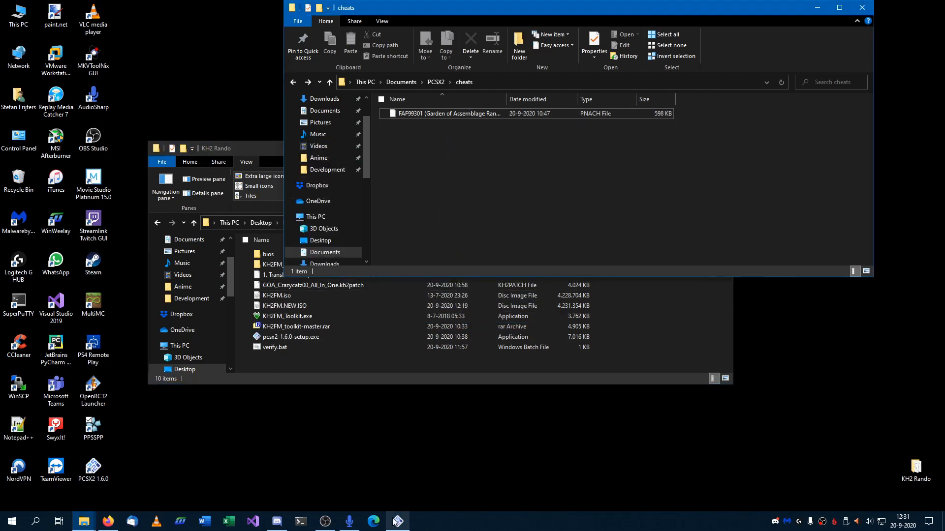